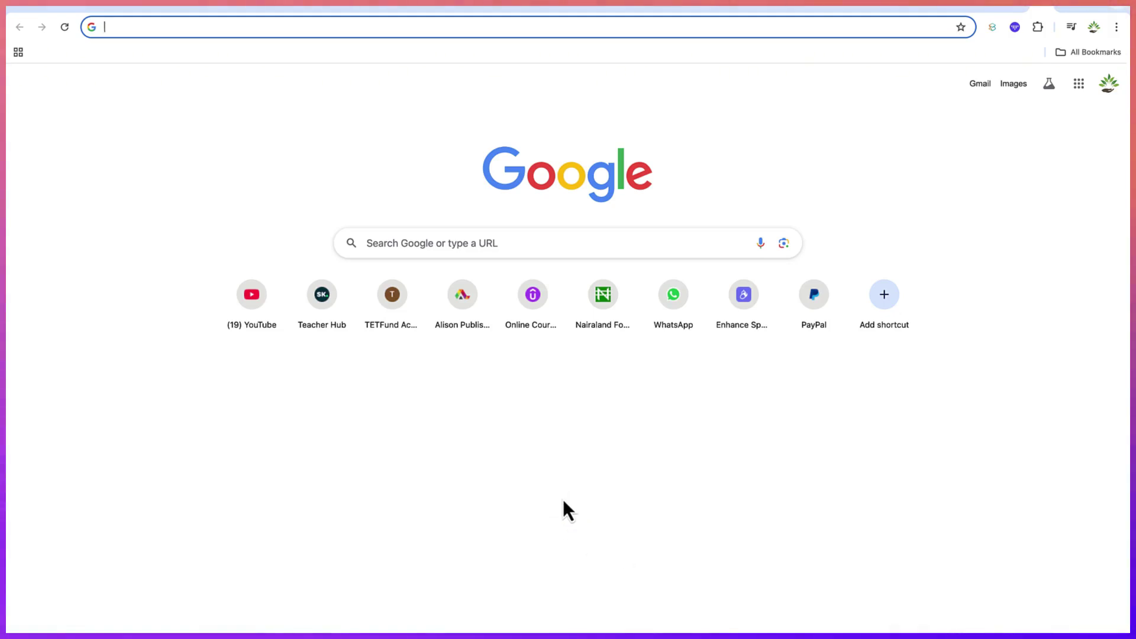
Step: Find the official EdrawMax Online site through a Google search for edrawmax, and allow its notifications
{"action": "left_click", "coordinate": [459, 239]}
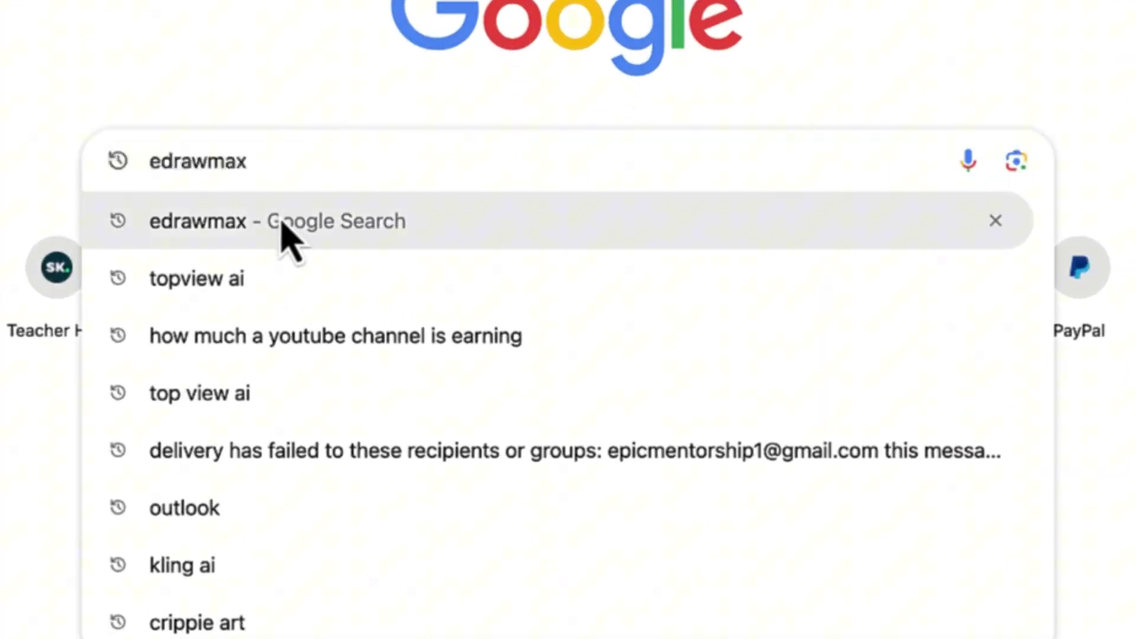
{"action": "left_click", "coordinate": [283, 228]}
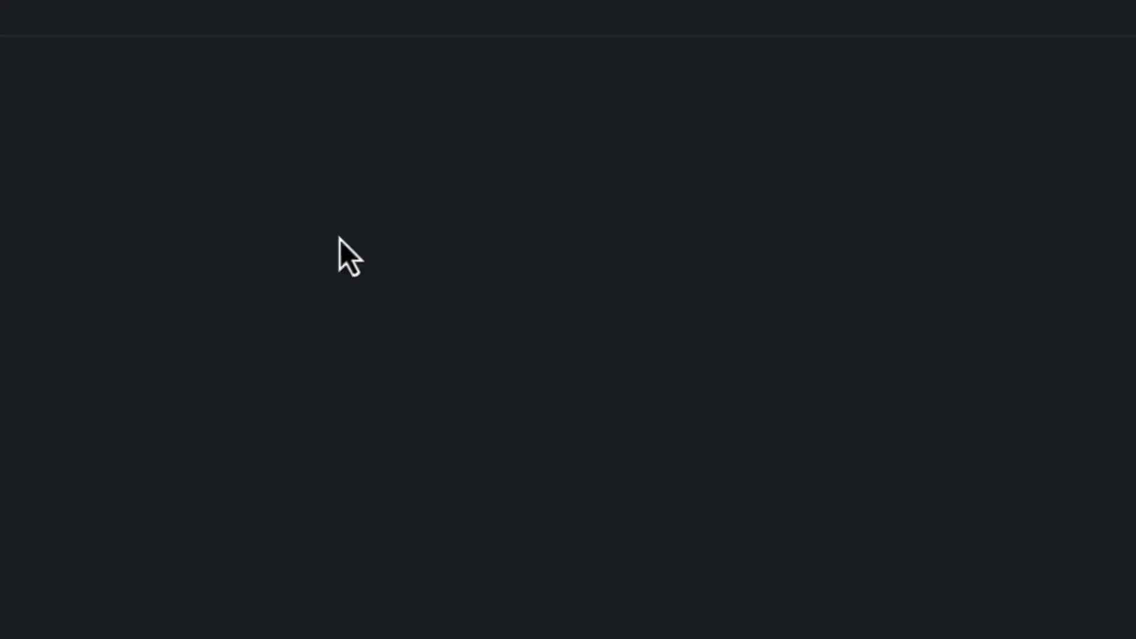
{"action": "scroll", "coordinate": [473, 349], "scroll_direction": "down", "scroll_amount": 2}
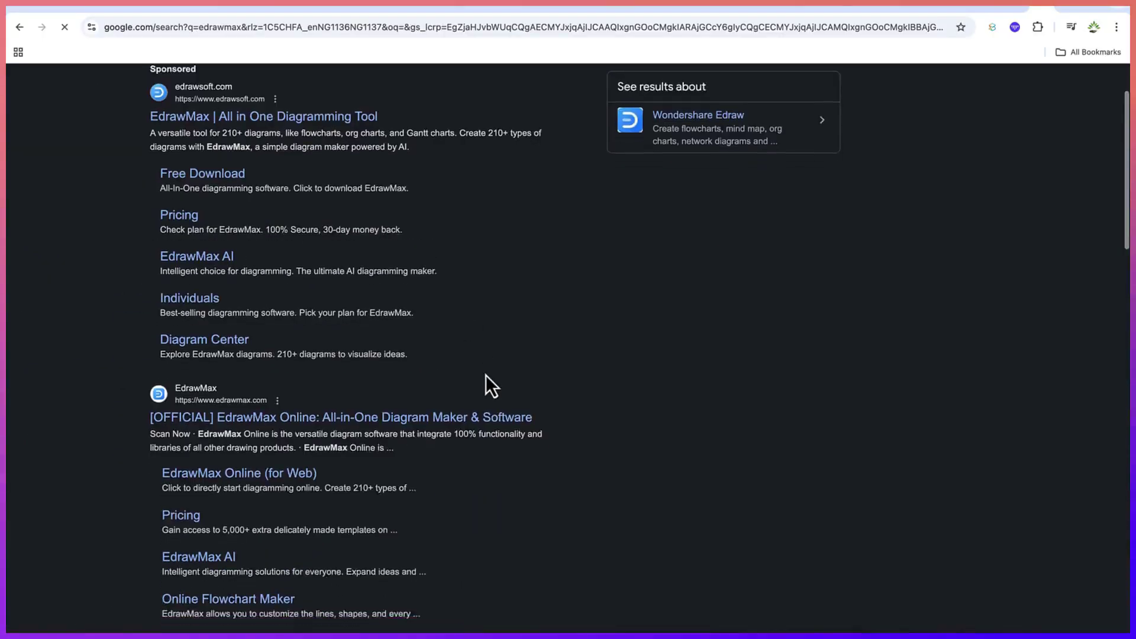
{"action": "scroll", "coordinate": [485, 378], "scroll_direction": "down", "scroll_amount": 1}
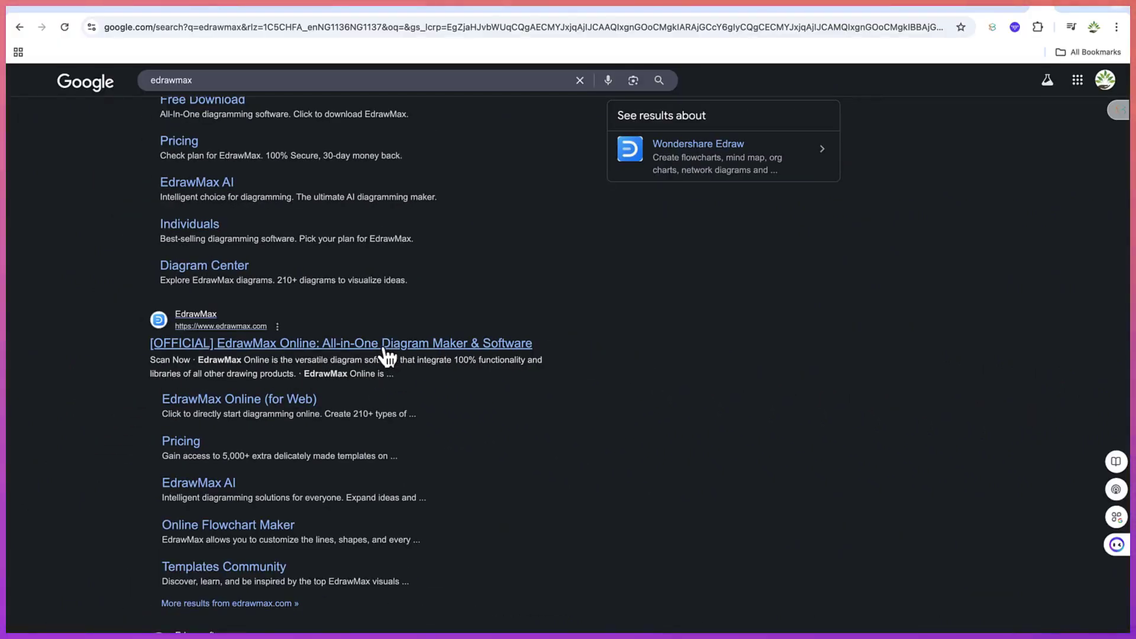
{"action": "left_click", "coordinate": [382, 348]}
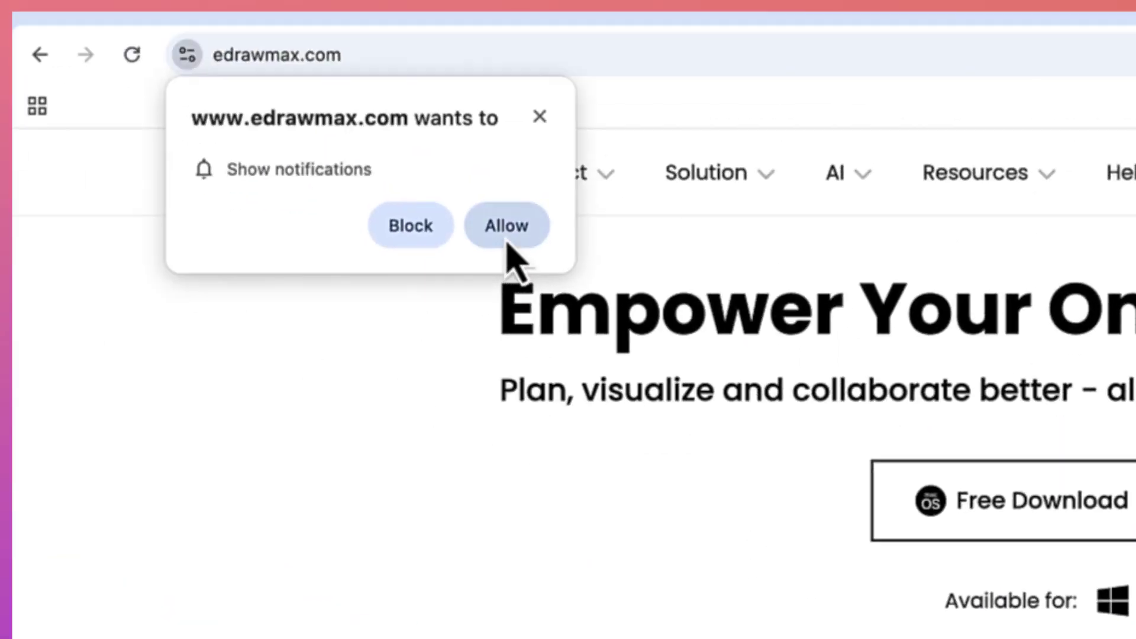
{"action": "left_click", "coordinate": [507, 226]}
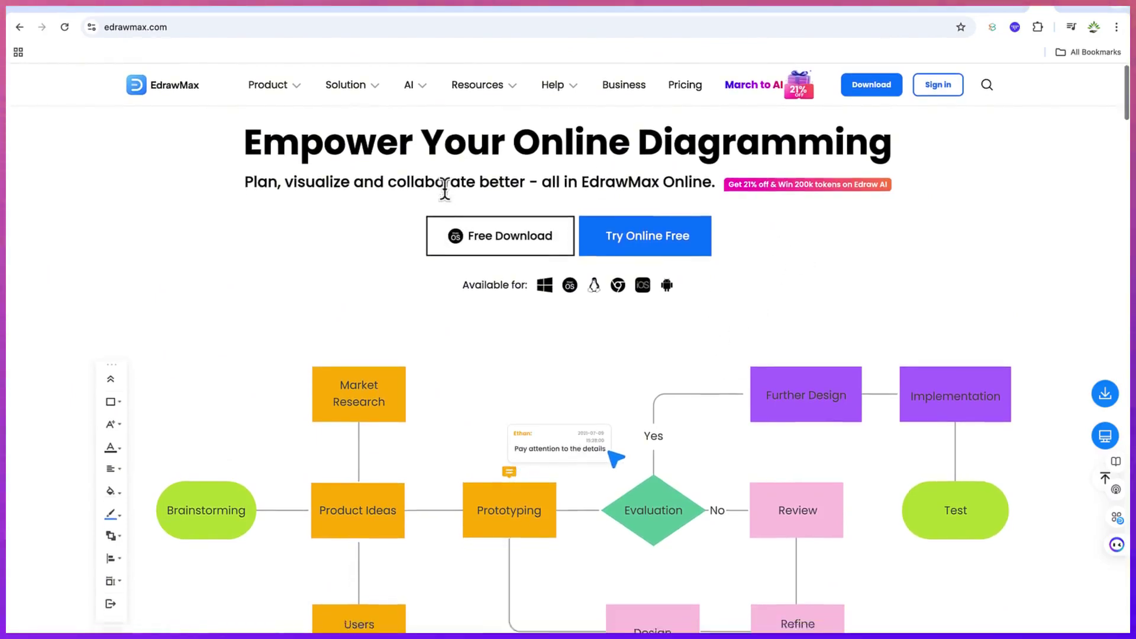
Step: Examine the EdrawMax homepage sections on AI diagramming, diagram types, teamwork, templates, sharing and the visual workplace
{"action": "scroll", "coordinate": [483, 187], "scroll_direction": "down", "scroll_amount": 4}
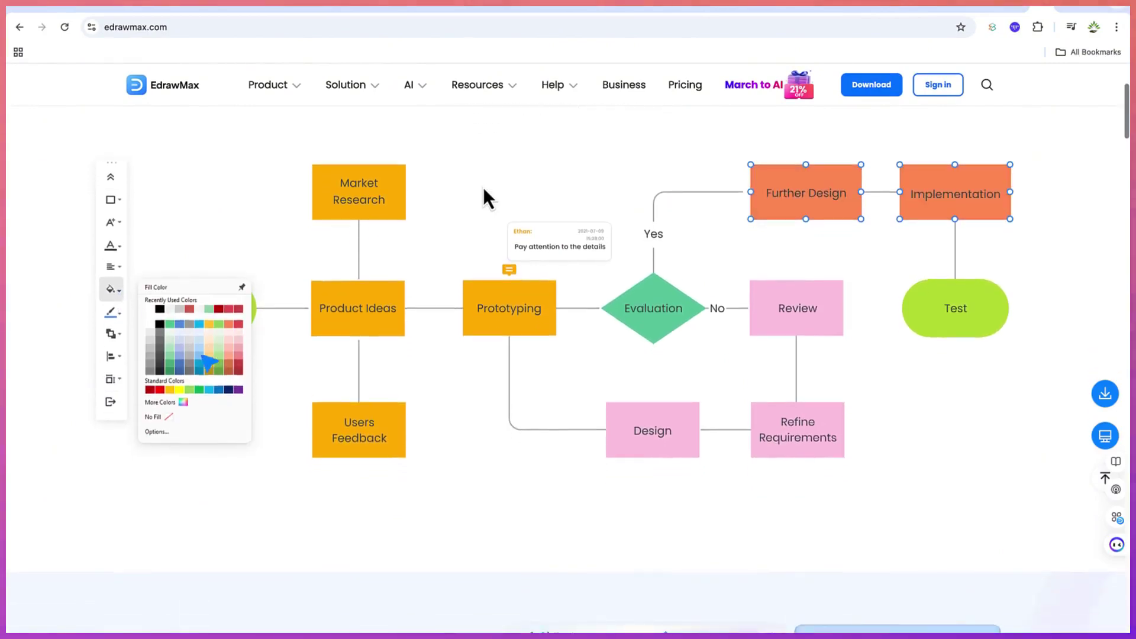
{"action": "scroll", "coordinate": [483, 187], "scroll_direction": "down", "scroll_amount": 5}
{"action": "scroll", "coordinate": [483, 187], "scroll_direction": "down", "scroll_amount": 6}
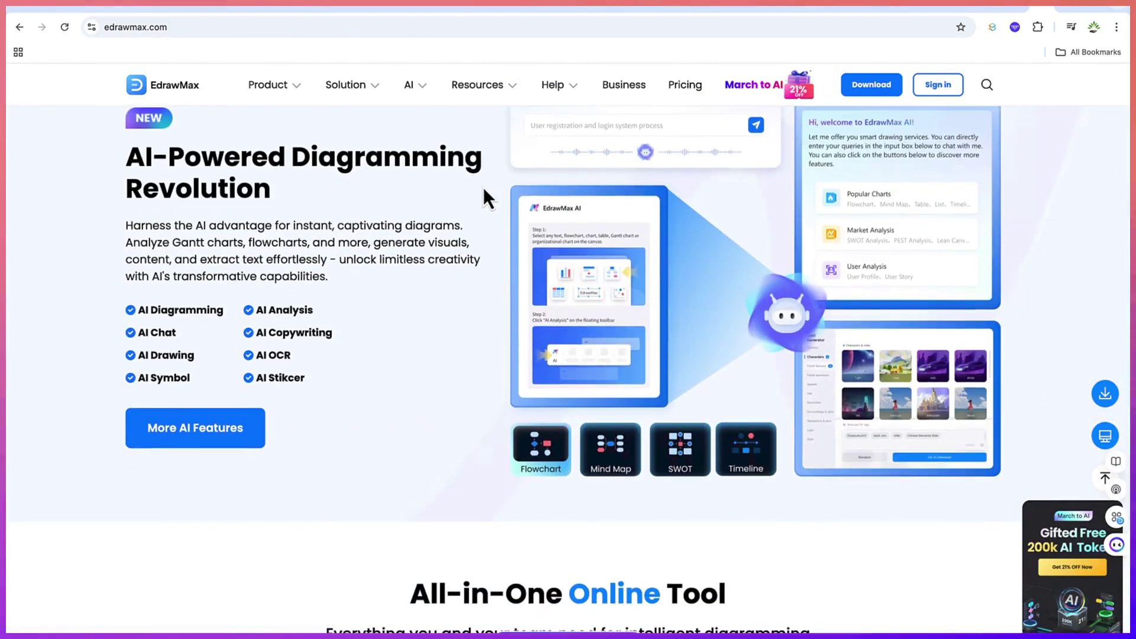
{"action": "scroll", "coordinate": [483, 187], "scroll_direction": "down", "scroll_amount": 1}
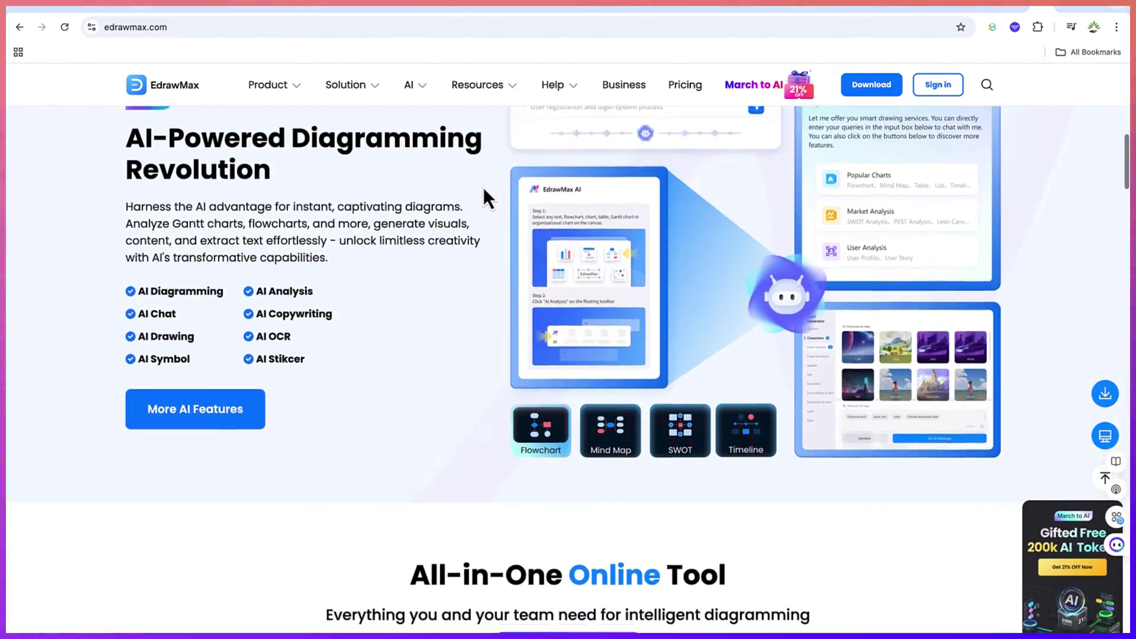
{"action": "scroll", "coordinate": [483, 187], "scroll_direction": "up", "scroll_amount": 1}
{"action": "scroll", "coordinate": [483, 187], "scroll_direction": "down", "scroll_amount": 1}
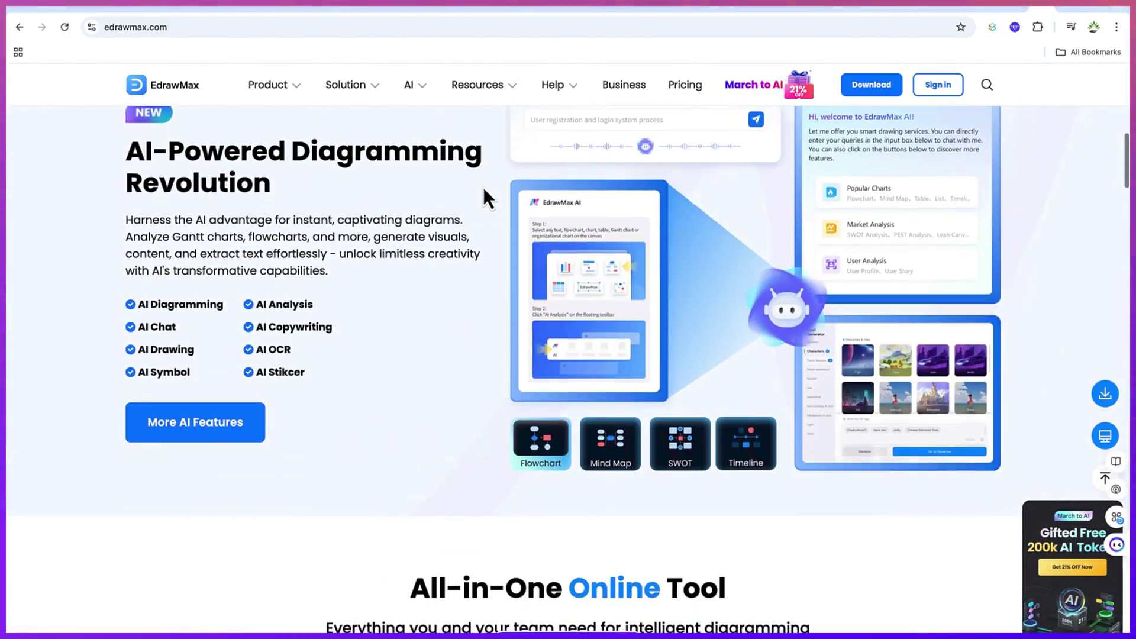
{"action": "scroll", "coordinate": [483, 187], "scroll_direction": "down", "scroll_amount": 1}
{"action": "scroll", "coordinate": [483, 187], "scroll_direction": "down", "scroll_amount": 3}
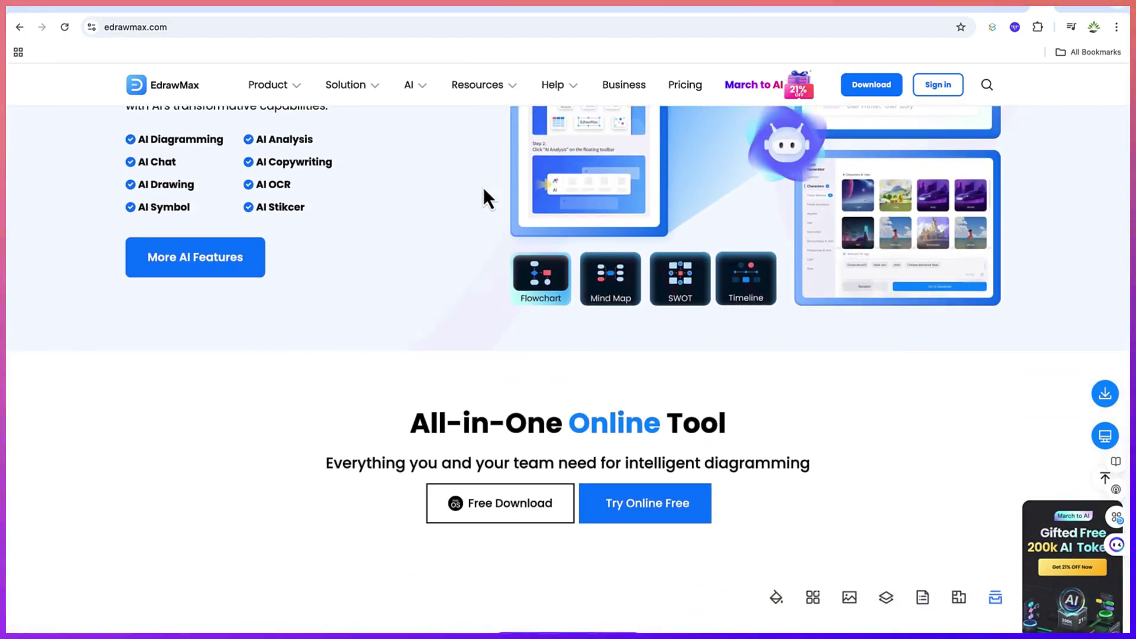
{"action": "scroll", "coordinate": [482, 187], "scroll_direction": "down", "scroll_amount": 3}
{"action": "scroll", "coordinate": [483, 188], "scroll_direction": "down", "scroll_amount": 2}
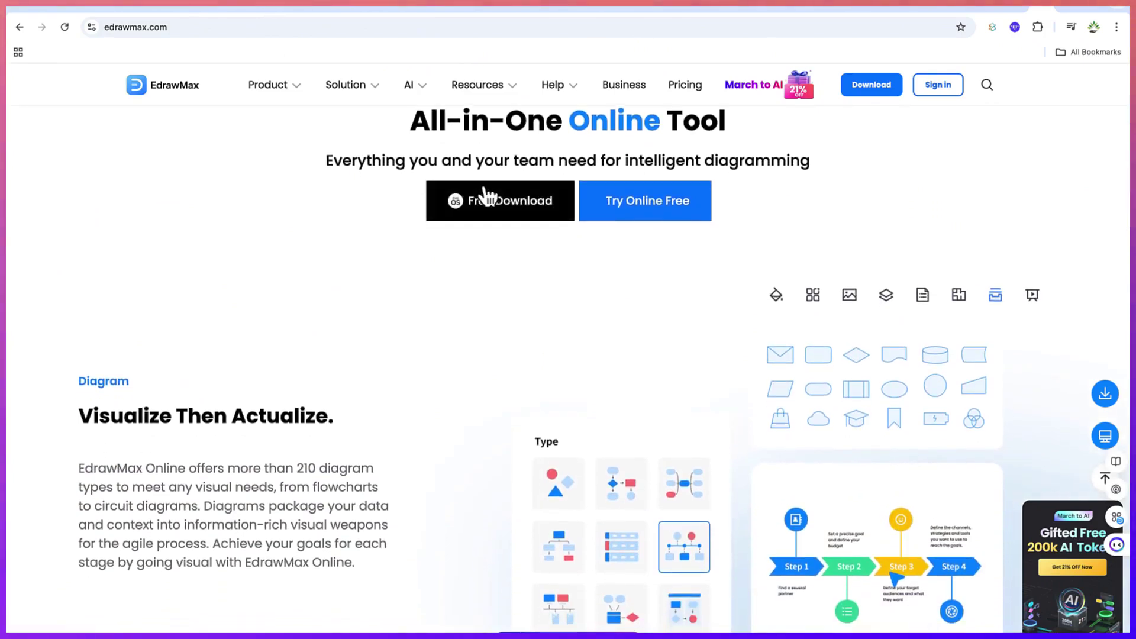
{"action": "scroll", "coordinate": [483, 188], "scroll_direction": "up", "scroll_amount": 2}
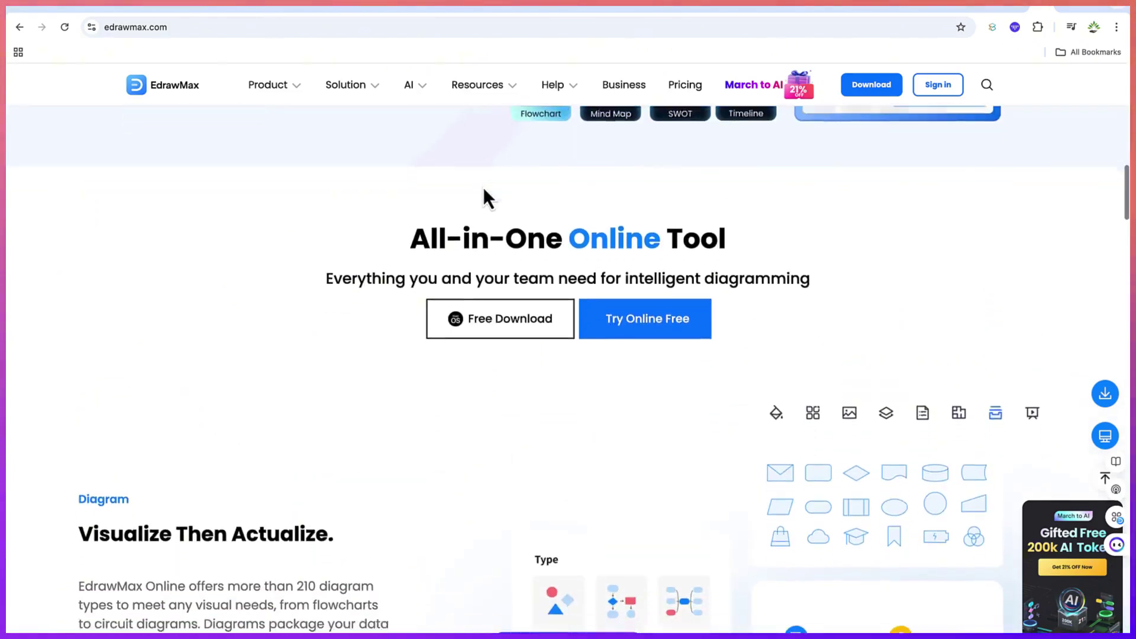
{"action": "scroll", "coordinate": [485, 190], "scroll_direction": "down", "scroll_amount": 2}
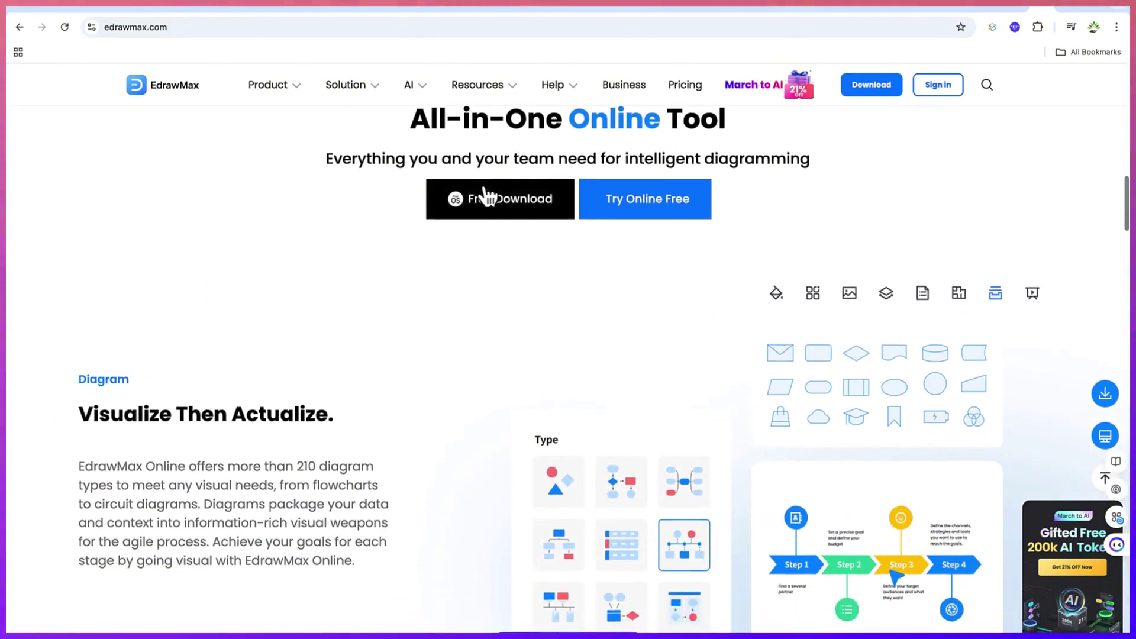
{"action": "scroll", "coordinate": [484, 194], "scroll_direction": "down", "scroll_amount": 6}
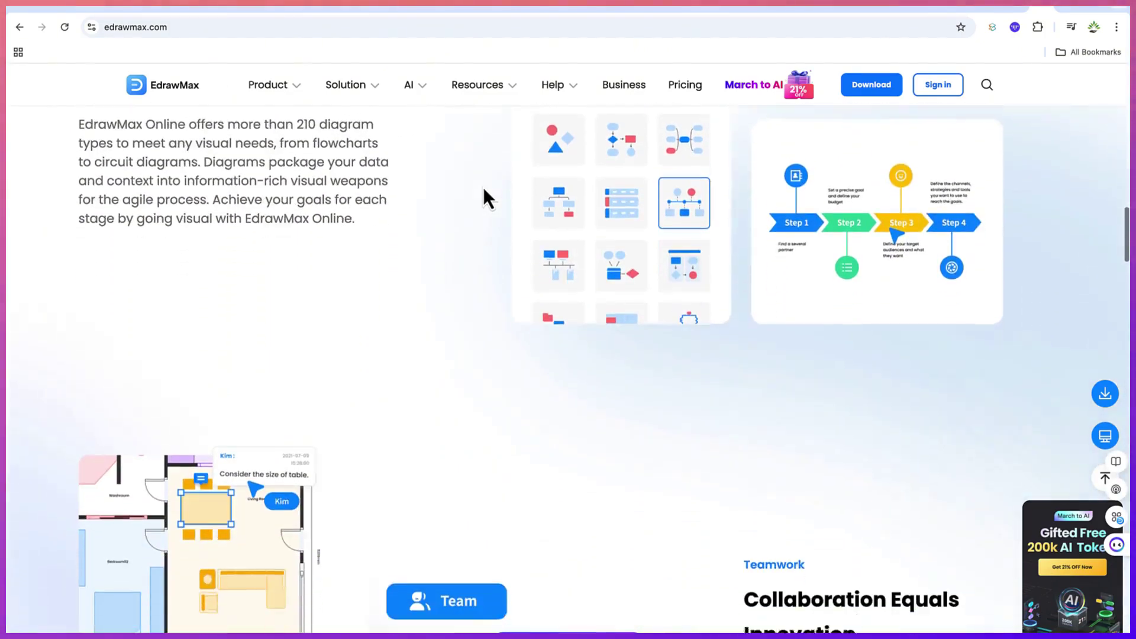
{"action": "scroll", "coordinate": [483, 187], "scroll_direction": "down", "scroll_amount": 7}
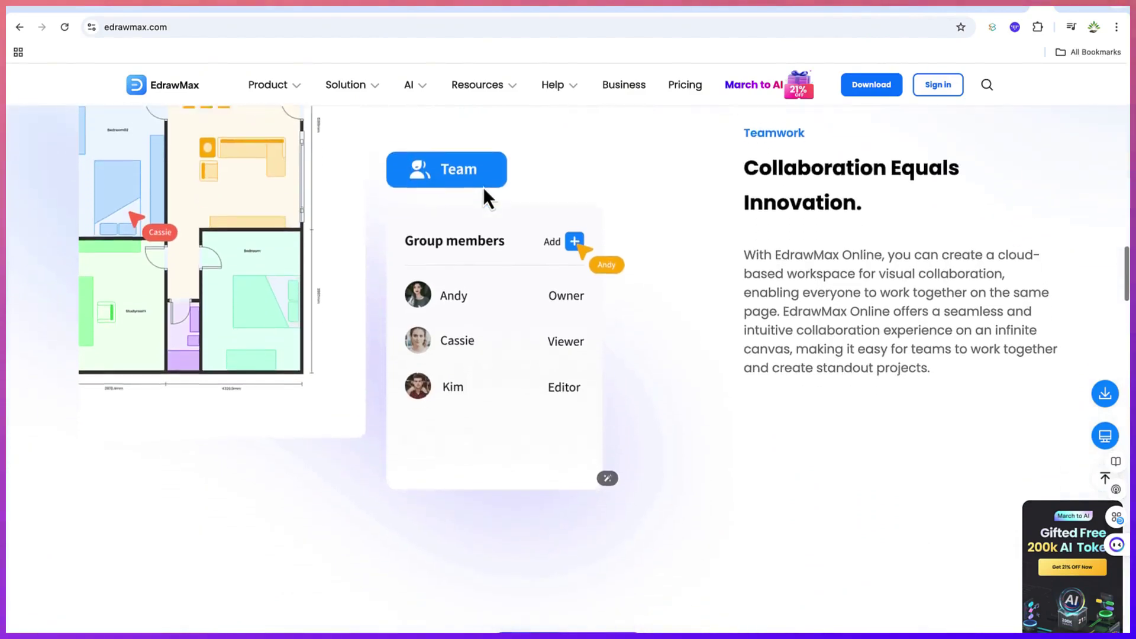
{"action": "scroll", "coordinate": [483, 187], "scroll_direction": "down", "scroll_amount": 8}
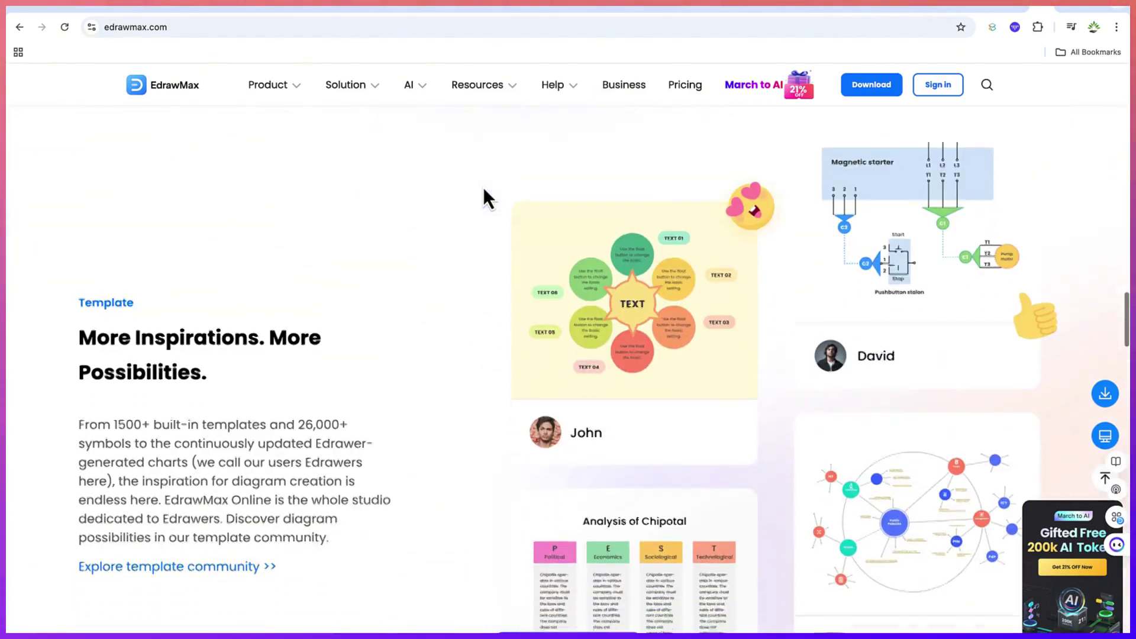
{"action": "scroll", "coordinate": [483, 187], "scroll_direction": "down", "scroll_amount": 7}
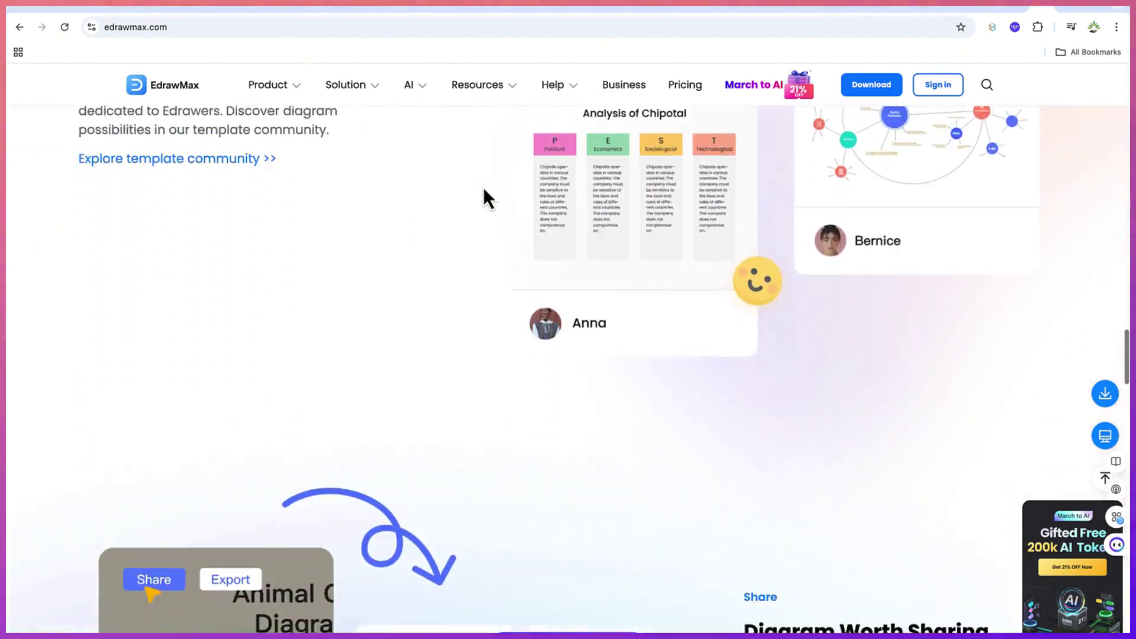
{"action": "scroll", "coordinate": [482, 187], "scroll_direction": "down", "scroll_amount": 12}
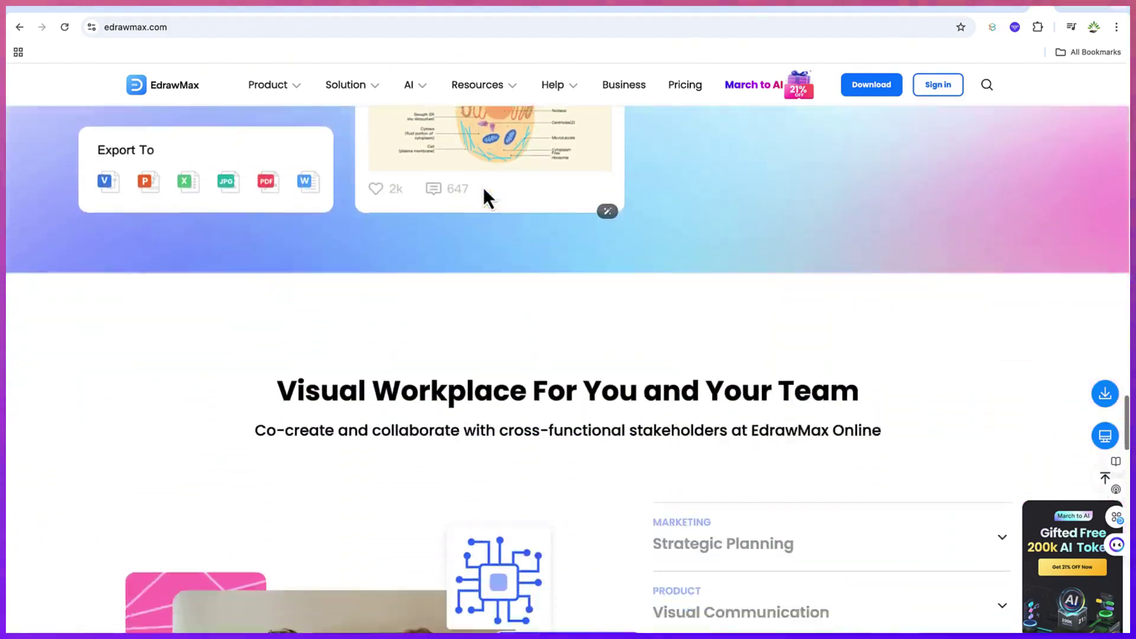
{"action": "scroll", "coordinate": [483, 187], "scroll_direction": "down", "scroll_amount": 13}
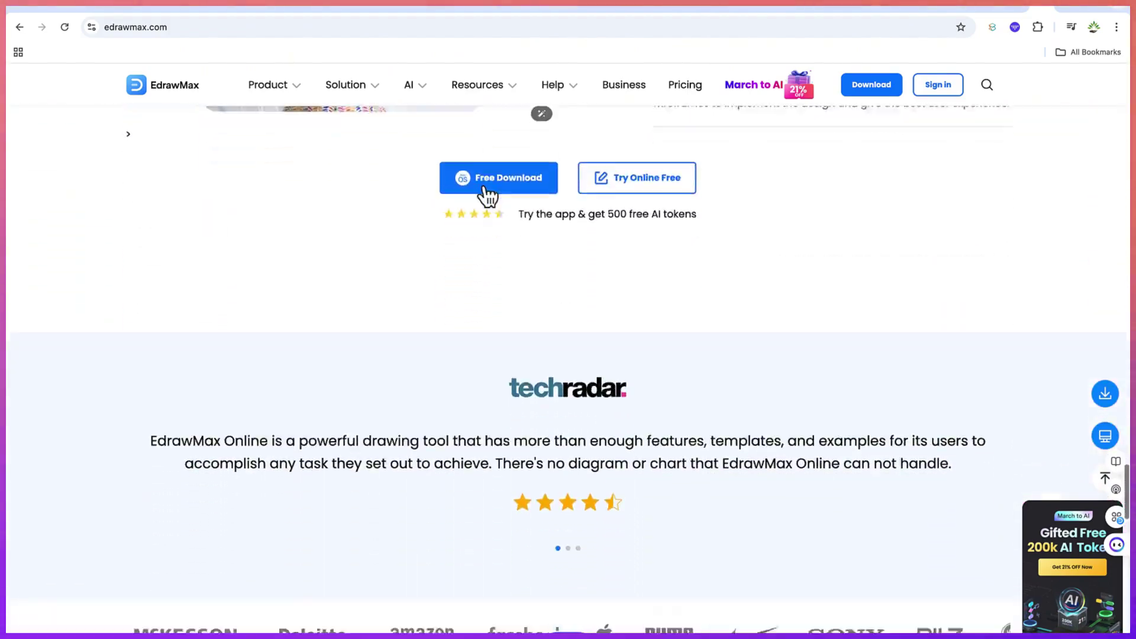
{"action": "scroll", "coordinate": [483, 187], "scroll_direction": "down", "scroll_amount": 12}
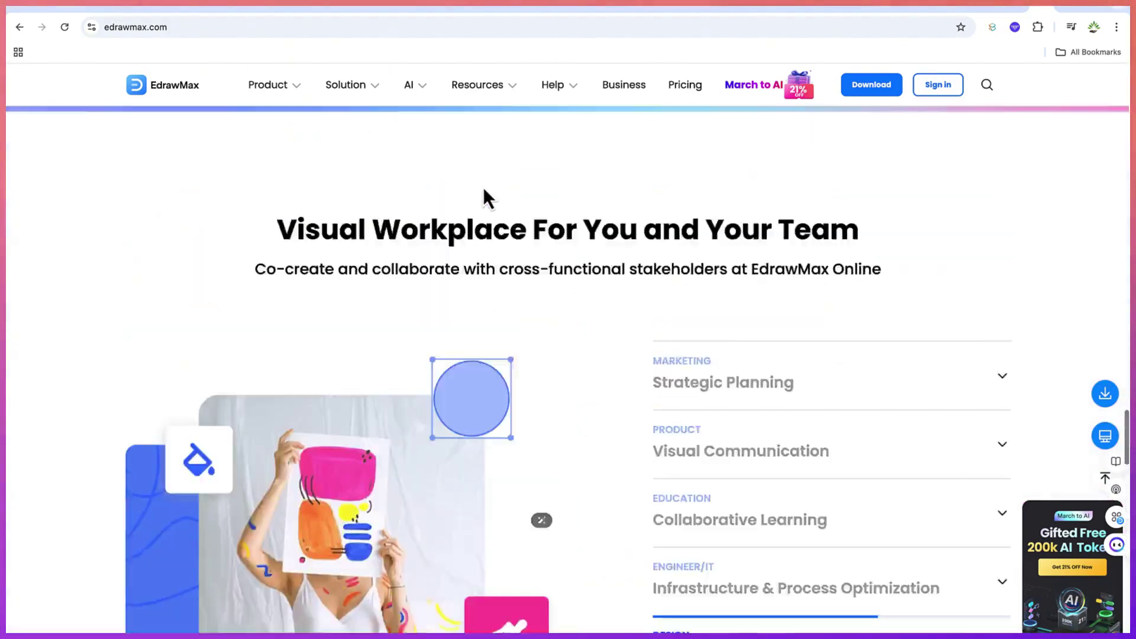
Step: Start the free macOS download of EdrawMax from the homepage's main banner
{"action": "scroll", "coordinate": [483, 187], "scroll_direction": "up", "scroll_amount": 20}
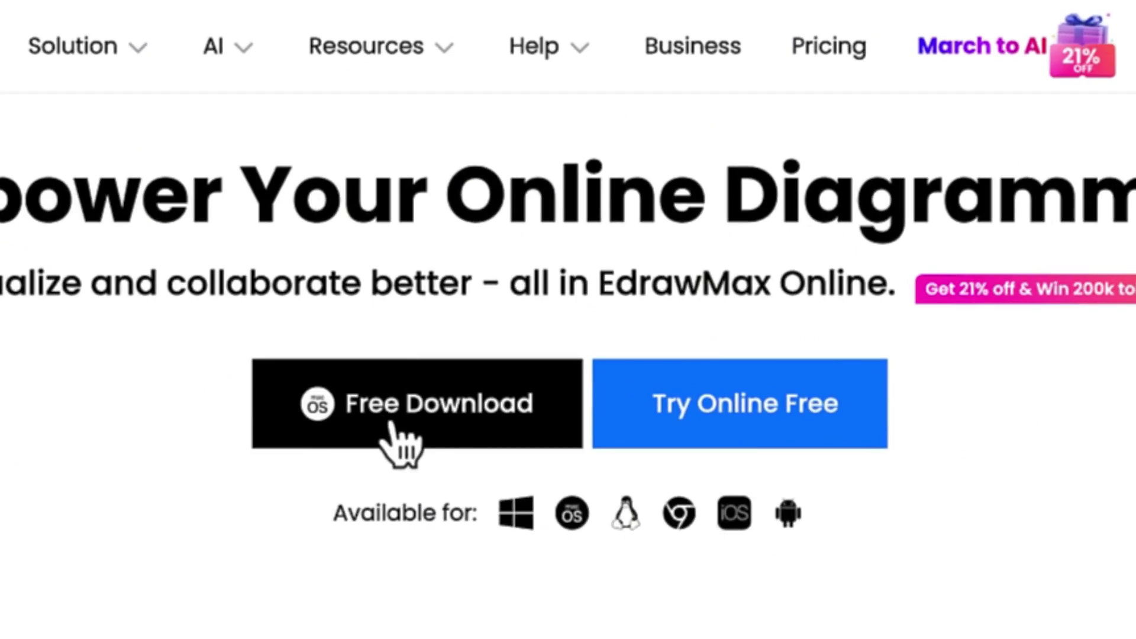
{"action": "left_click", "coordinate": [394, 428]}
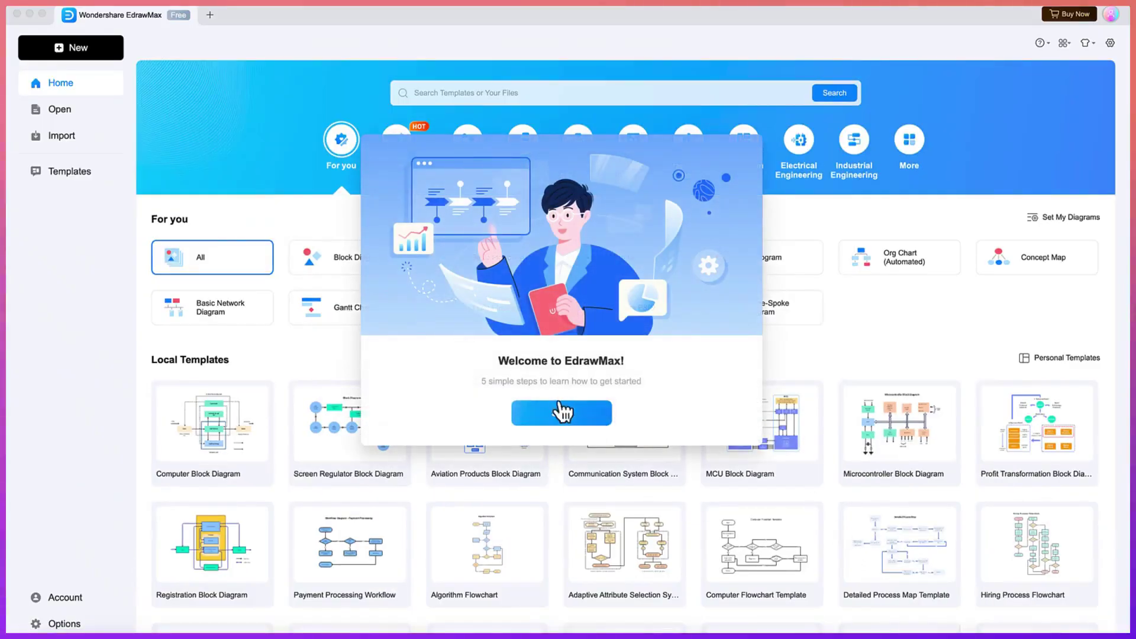
Step: In the EdrawMax desktop app, start the getting-started tour, and open a new drawing from the Block Diagram category
{"action": "left_click", "coordinate": [562, 414]}
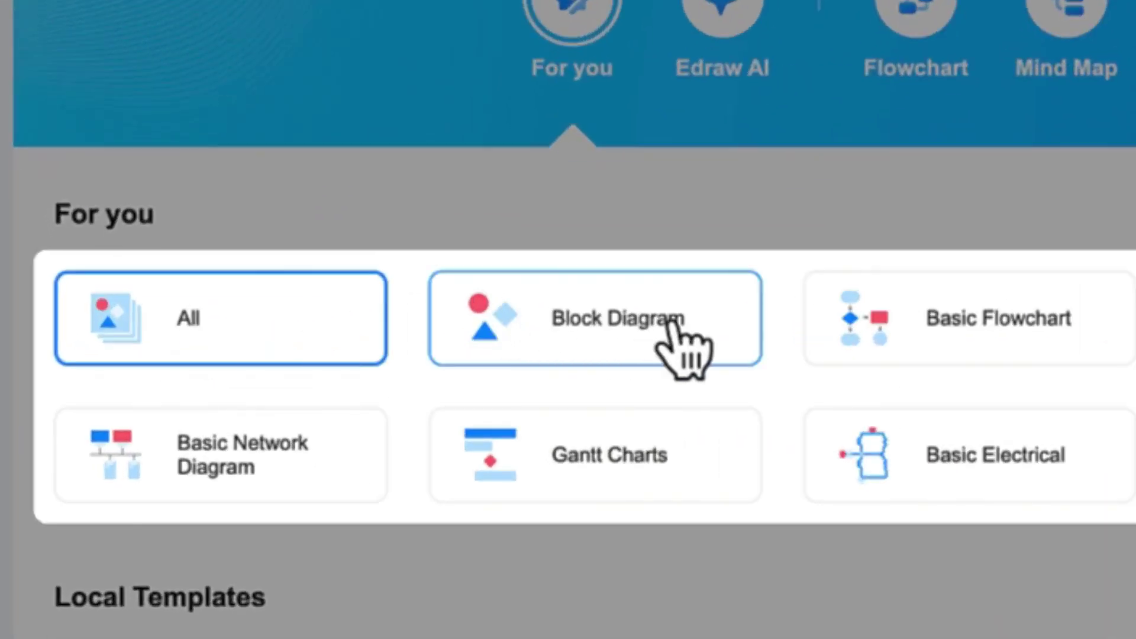
{"action": "left_click", "coordinate": [325, 332]}
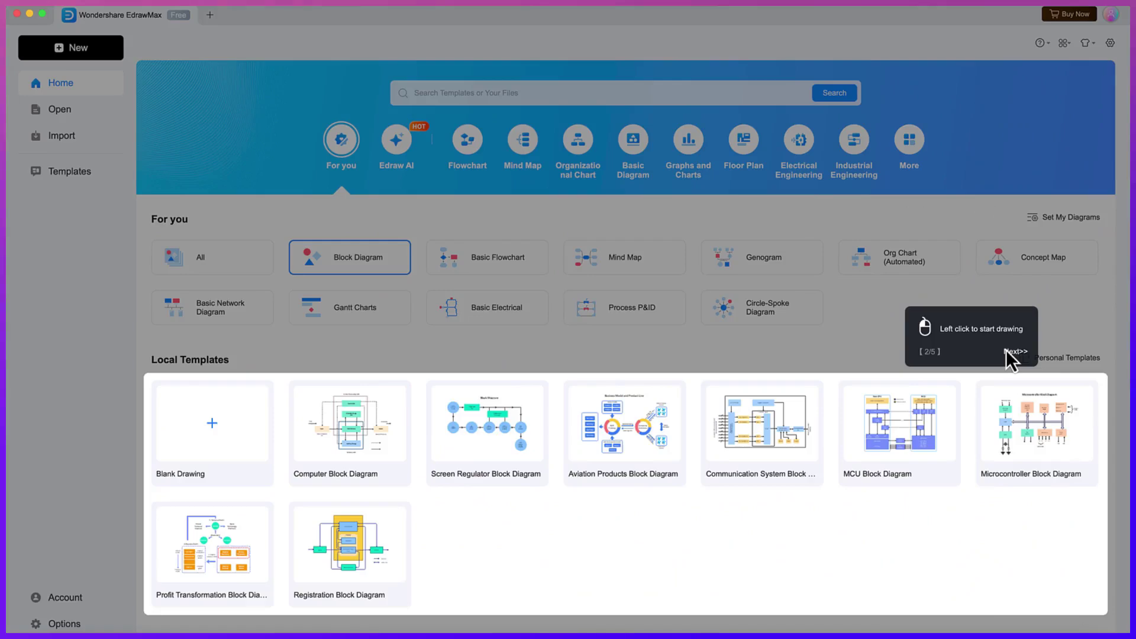
{"action": "left_click", "coordinate": [887, 508]}
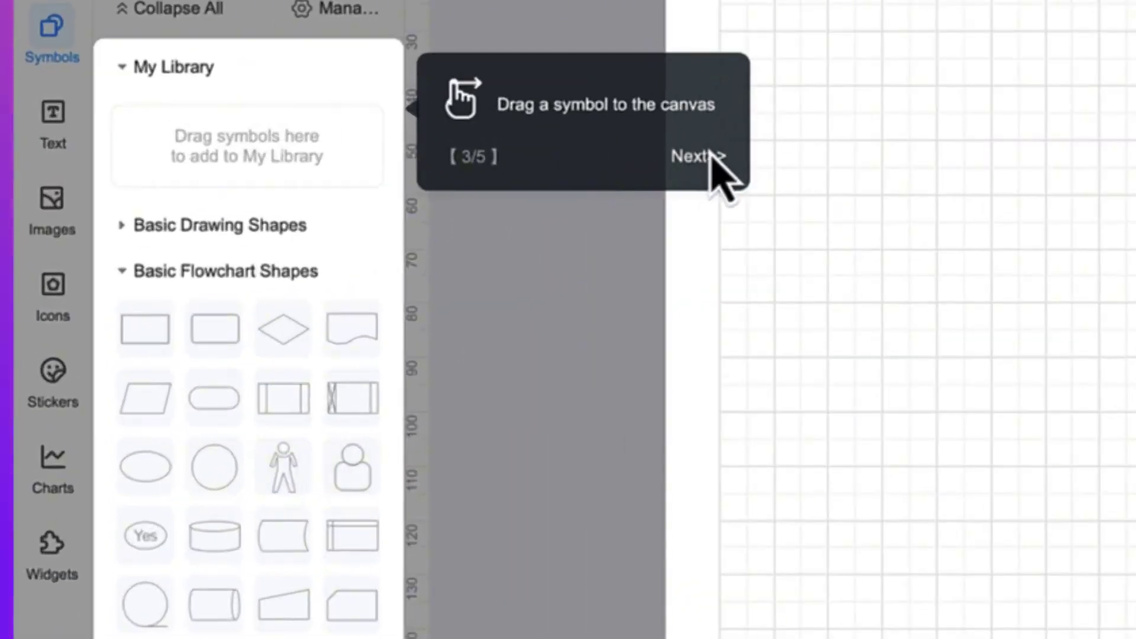
Step: Complete the remaining tour steps on placing a symbol, quick symbol styling and saving, and close the tour
{"action": "left_click", "coordinate": [305, 237]}
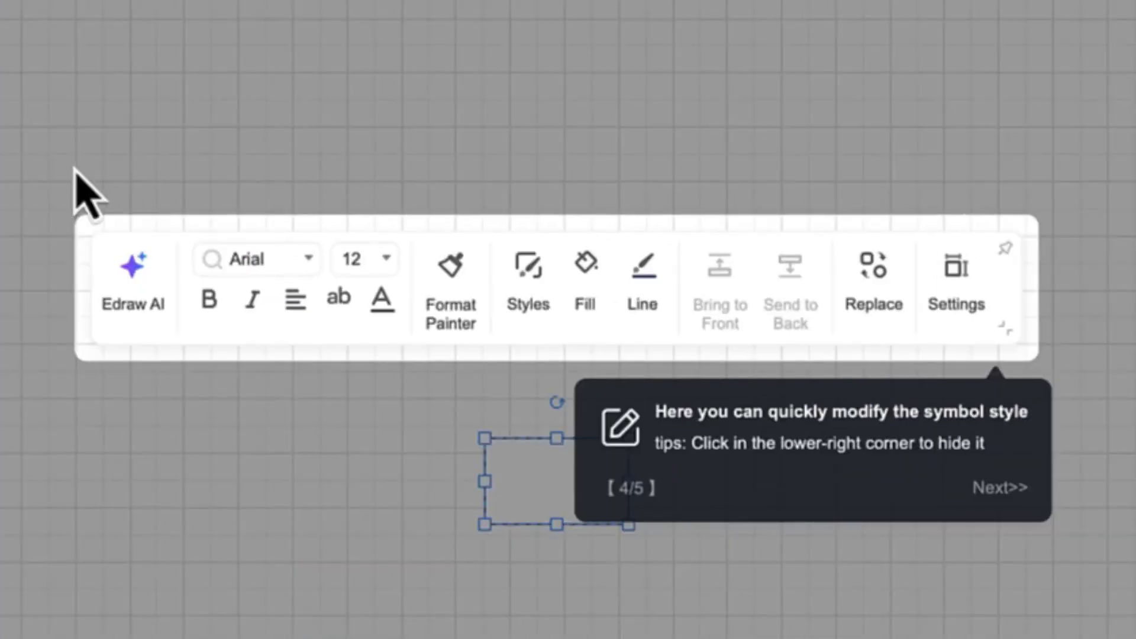
{"action": "left_click", "coordinate": [1007, 492]}
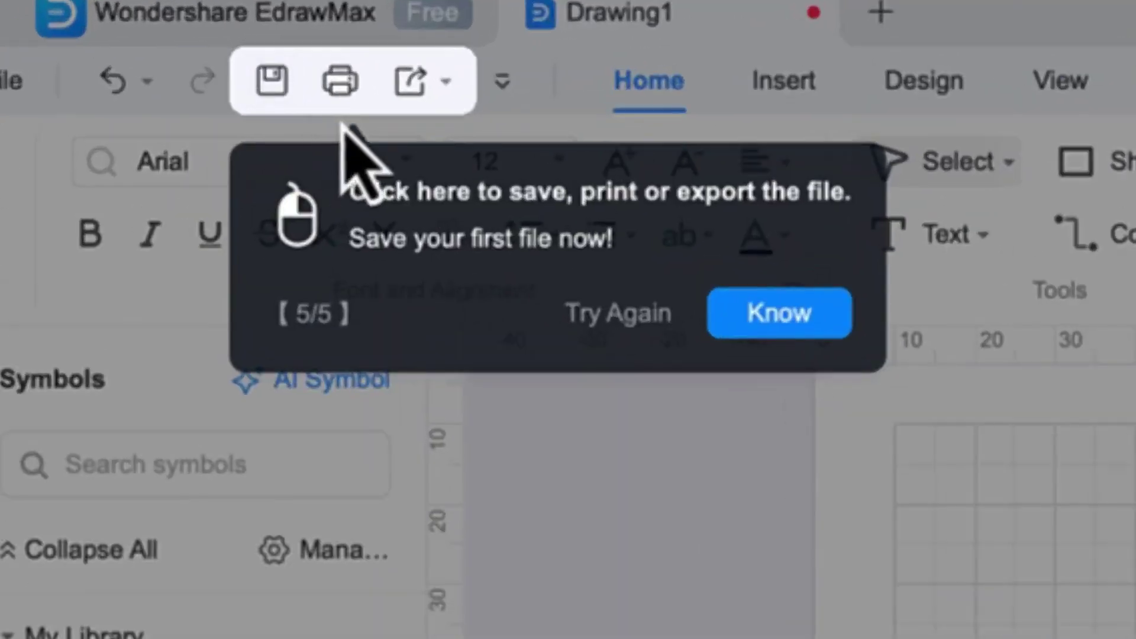
{"action": "left_click", "coordinate": [743, 325]}
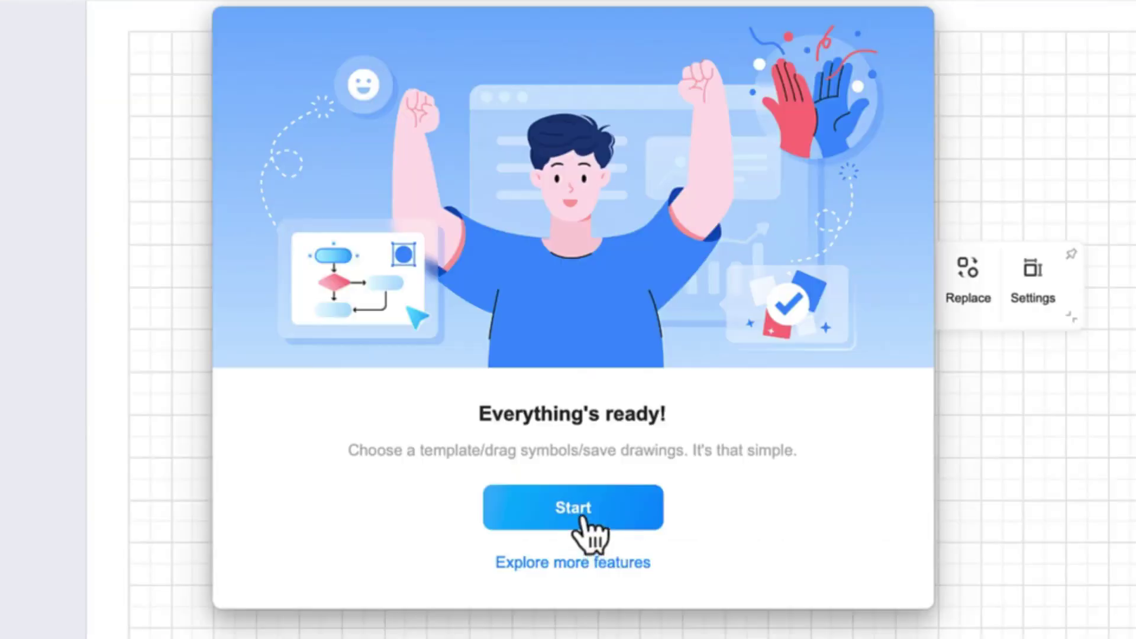
{"action": "left_click", "coordinate": [577, 506]}
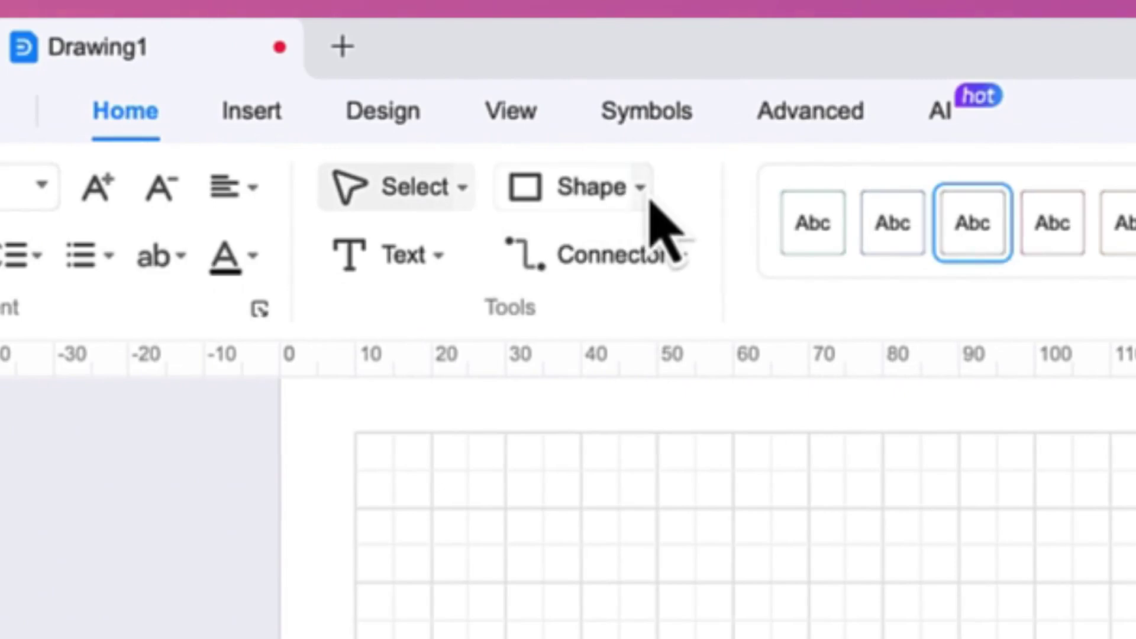
Step: Look through the available Shape and Connector tool variants
{"action": "left_click", "coordinate": [642, 192]}
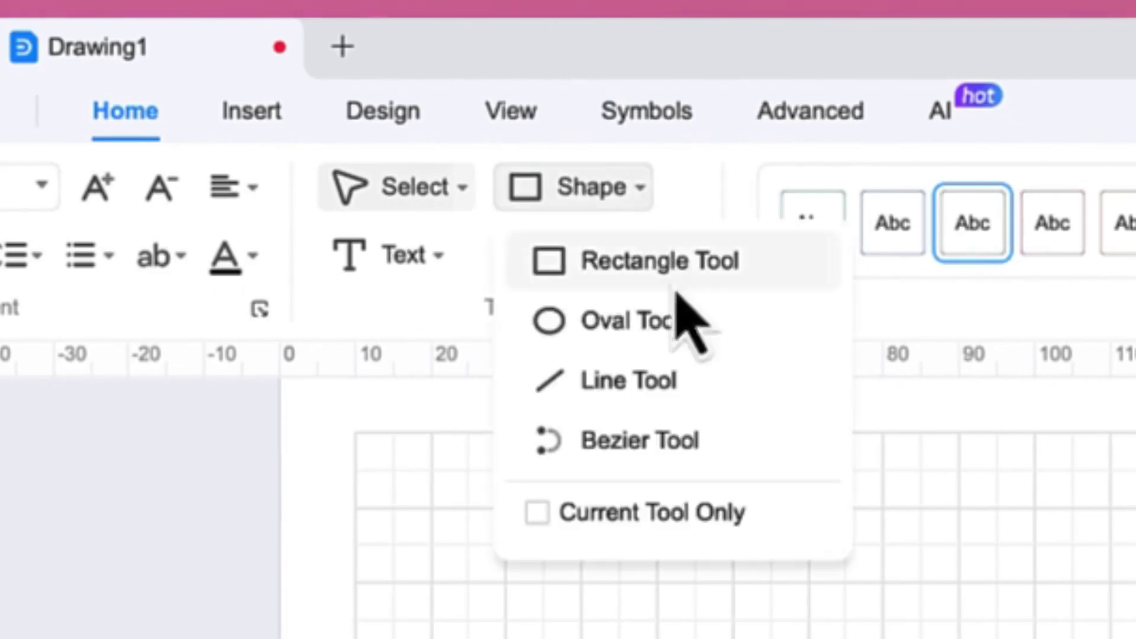
{"action": "left_click", "coordinate": [984, 548]}
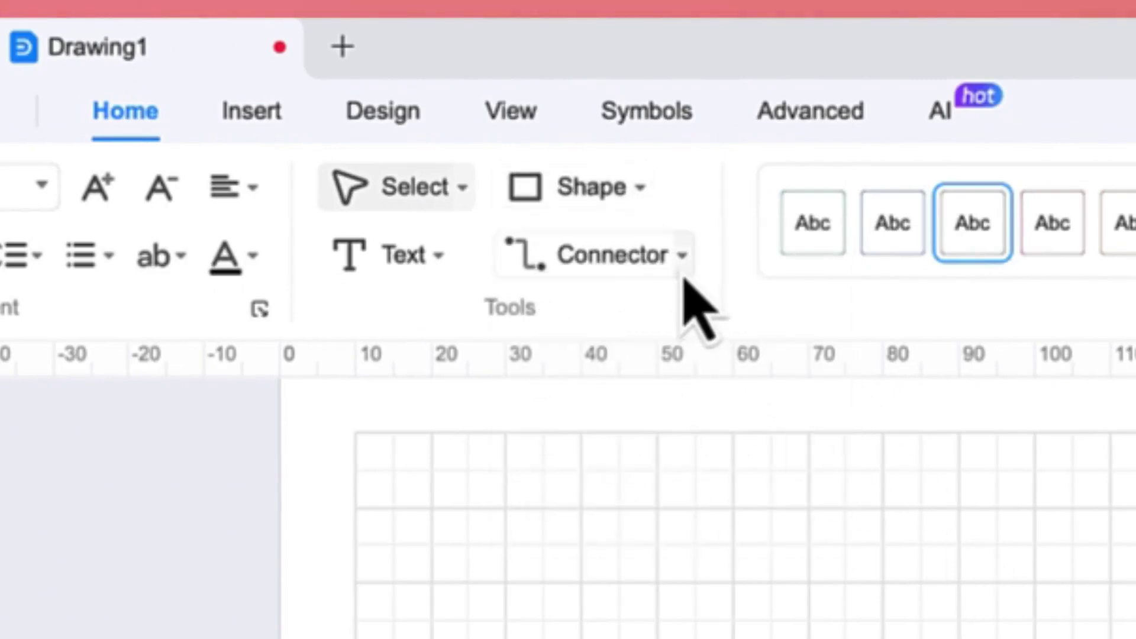
{"action": "left_click", "coordinate": [683, 263]}
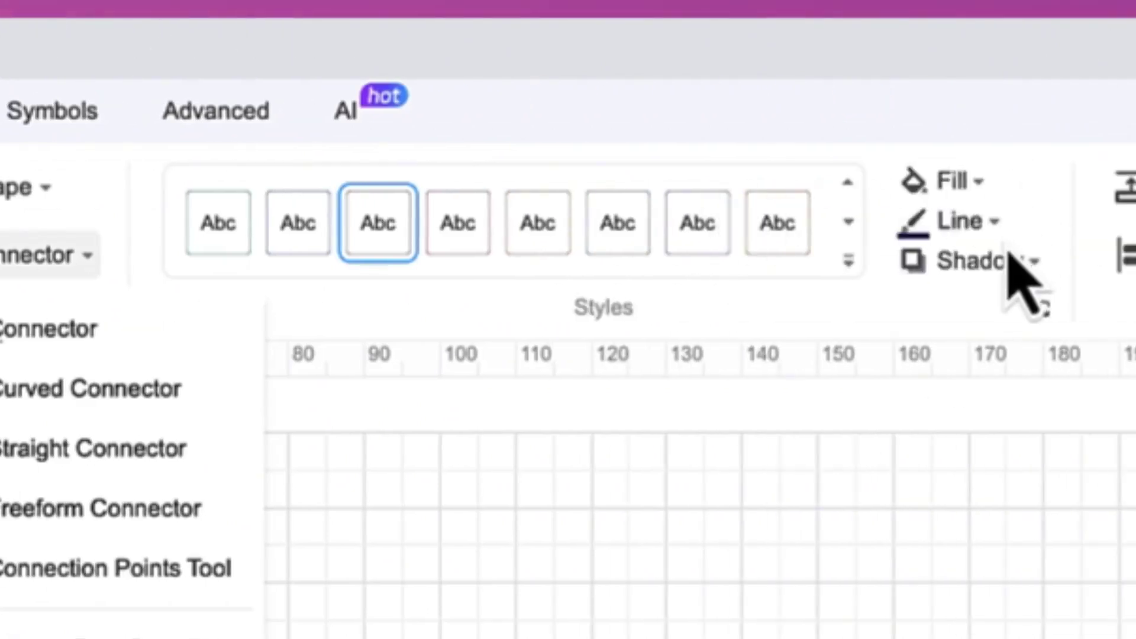
{"action": "left_click", "coordinate": [774, 305]}
Step: Check the table insertion grid, and browse the Recommended diagram templates available for insertion
{"action": "left_click", "coordinate": [283, 34]}
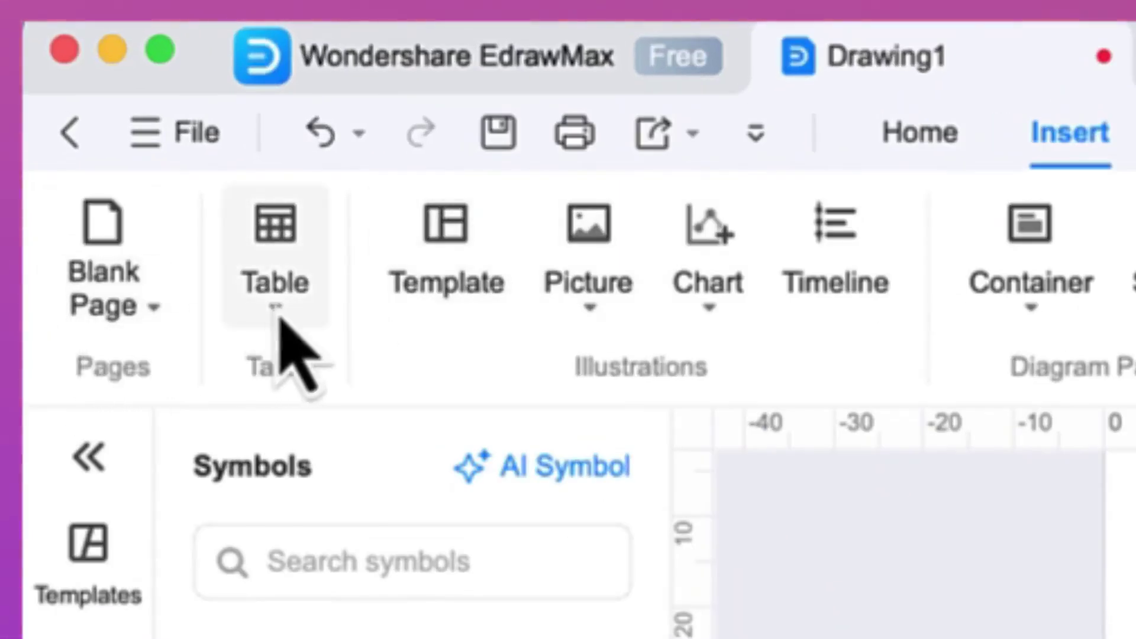
{"action": "left_click", "coordinate": [278, 314]}
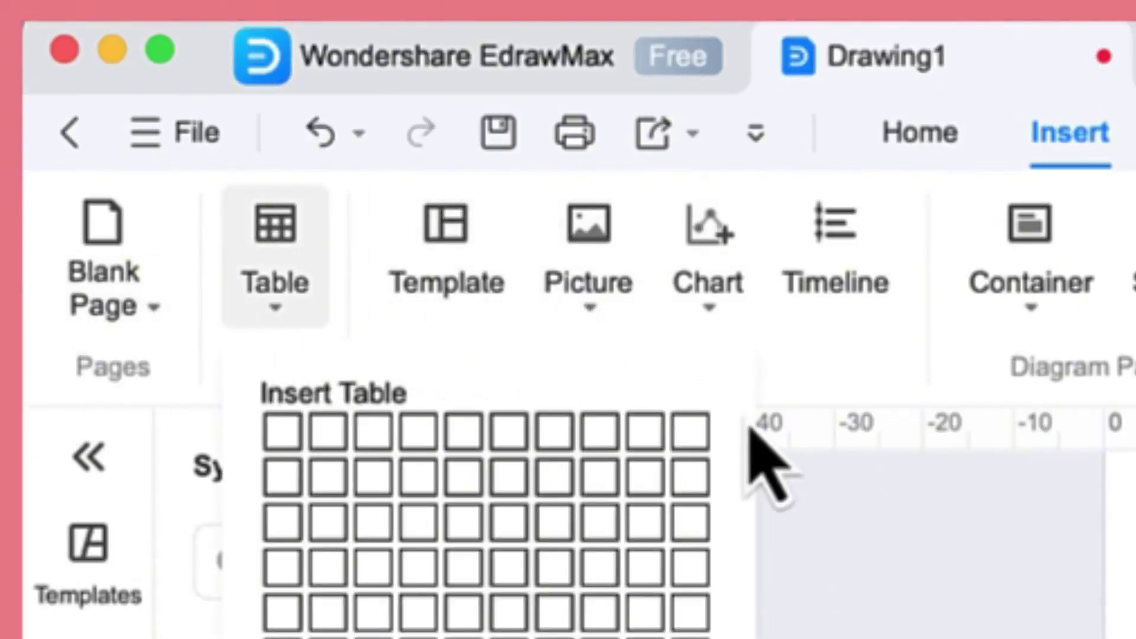
{"action": "left_click", "coordinate": [416, 252]}
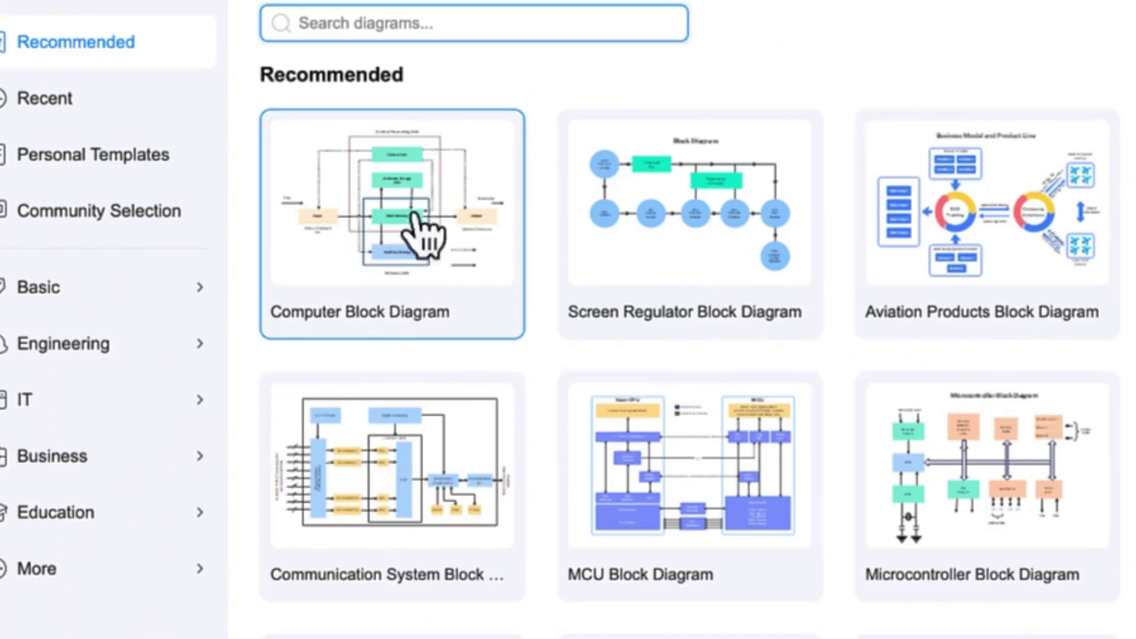
{"action": "scroll", "coordinate": [570, 456], "scroll_direction": "down", "scroll_amount": 10}
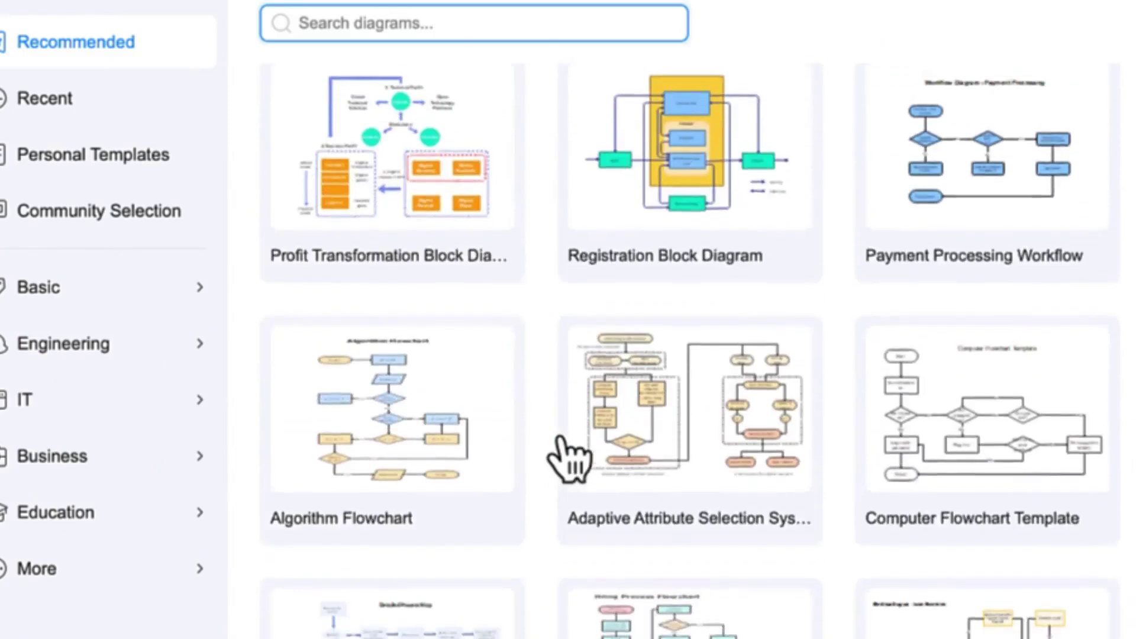
{"action": "scroll", "coordinate": [570, 456], "scroll_direction": "down", "scroll_amount": 15}
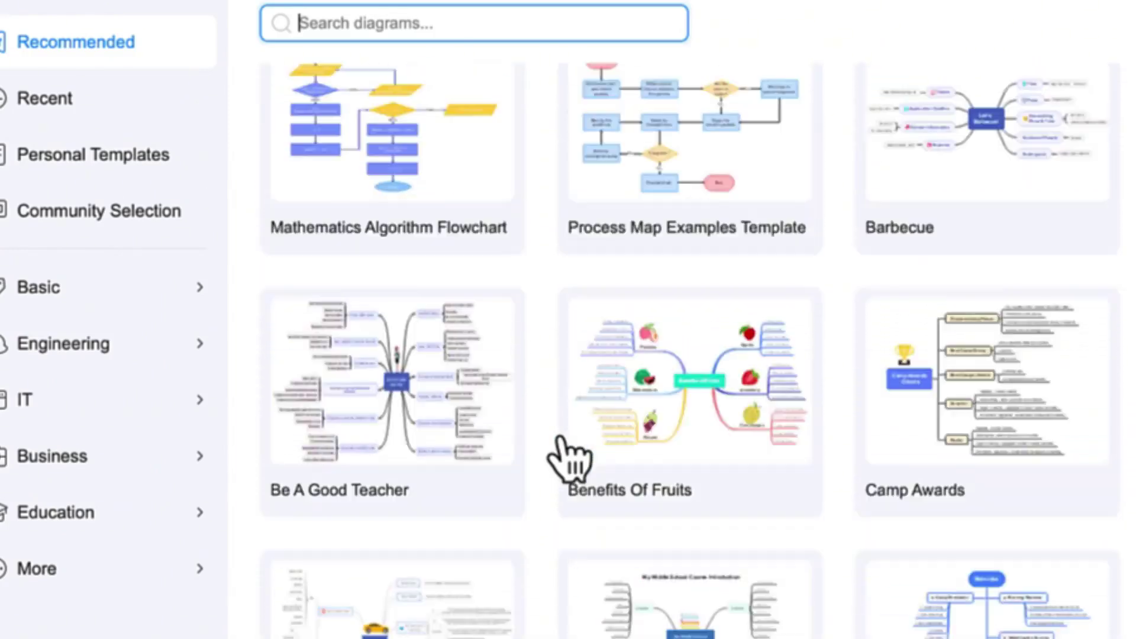
{"action": "scroll", "coordinate": [570, 456], "scroll_direction": "down", "scroll_amount": 11}
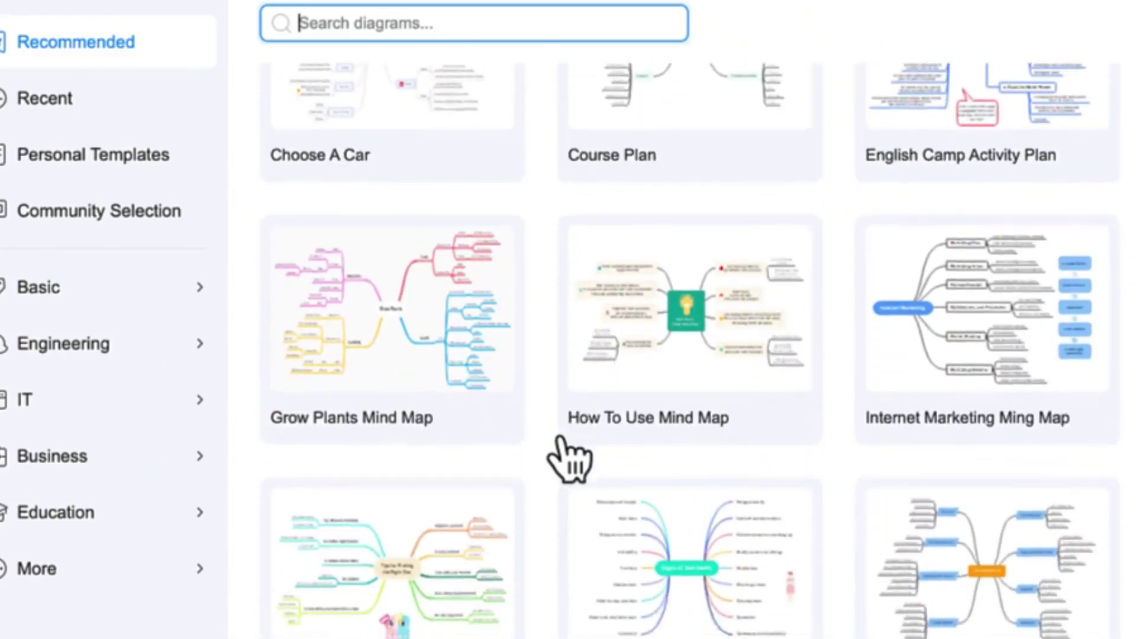
{"action": "scroll", "coordinate": [570, 456], "scroll_direction": "down", "scroll_amount": 12}
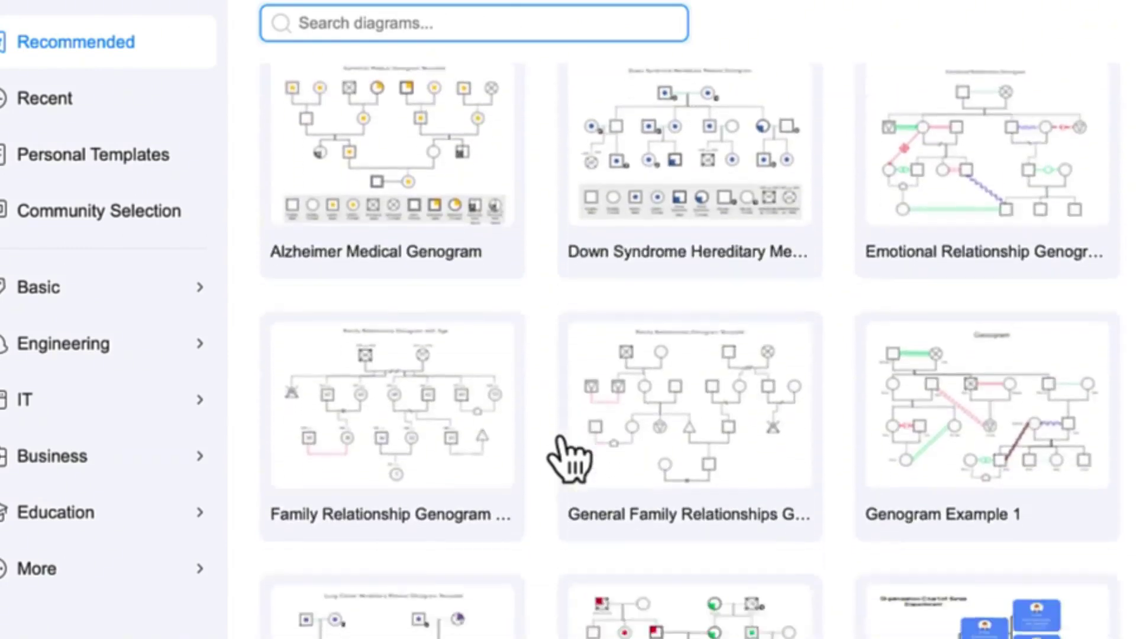
{"action": "scroll", "coordinate": [569, 459], "scroll_direction": "down", "scroll_amount": 12}
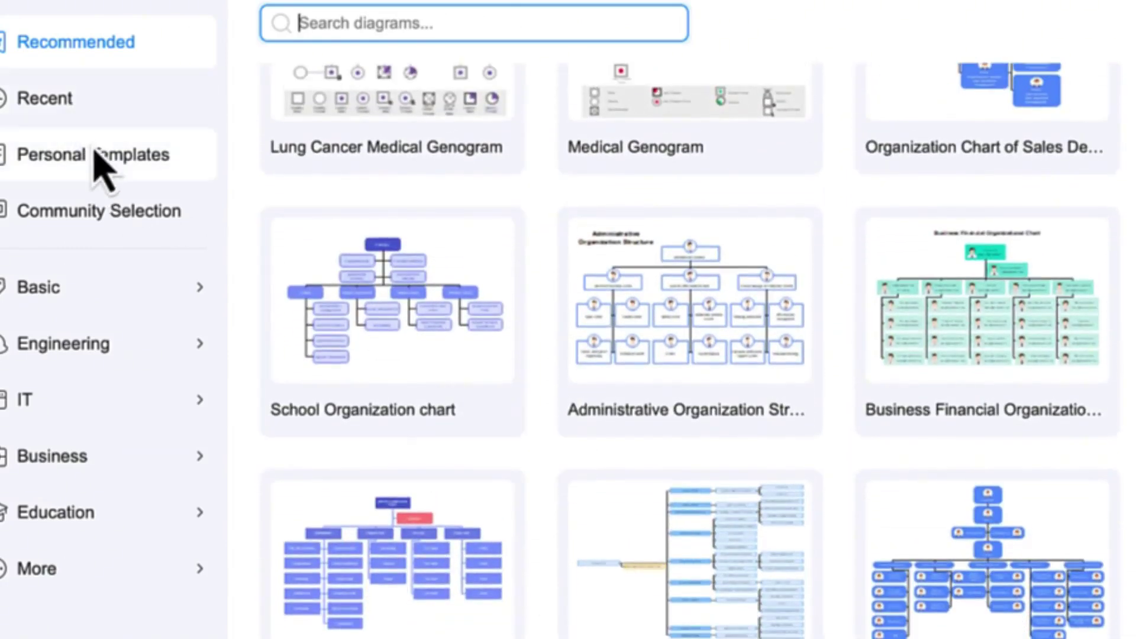
Step: Browse the personal and community templates, and the Basic categories from Flowchart and Mind Map through Graphs and Charts
{"action": "left_click", "coordinate": [114, 177]}
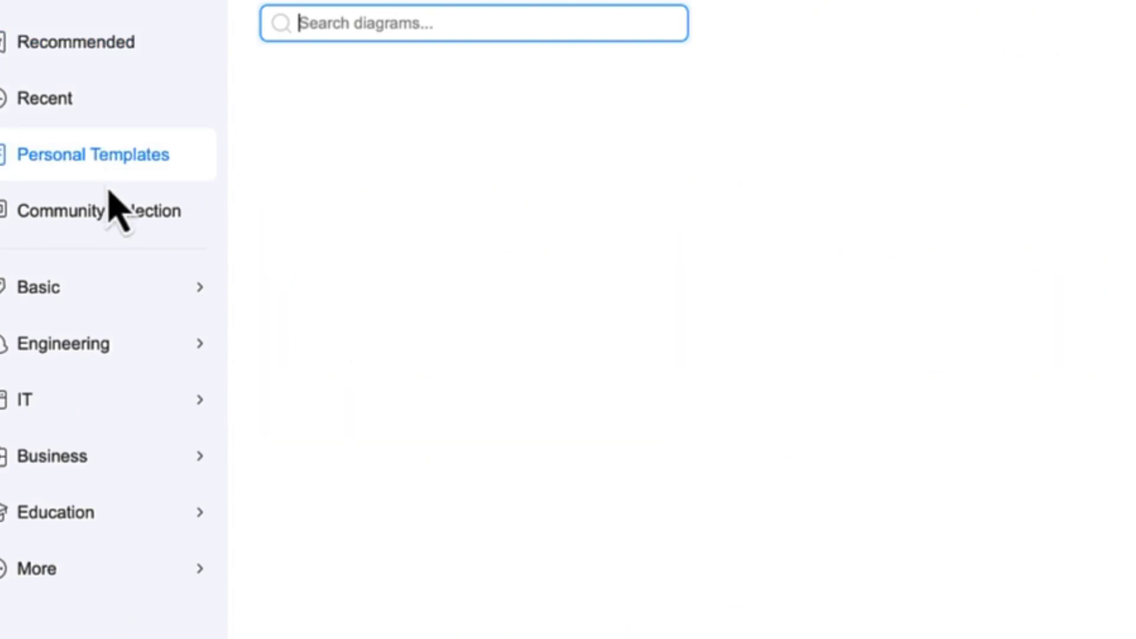
{"action": "left_click", "coordinate": [97, 234]}
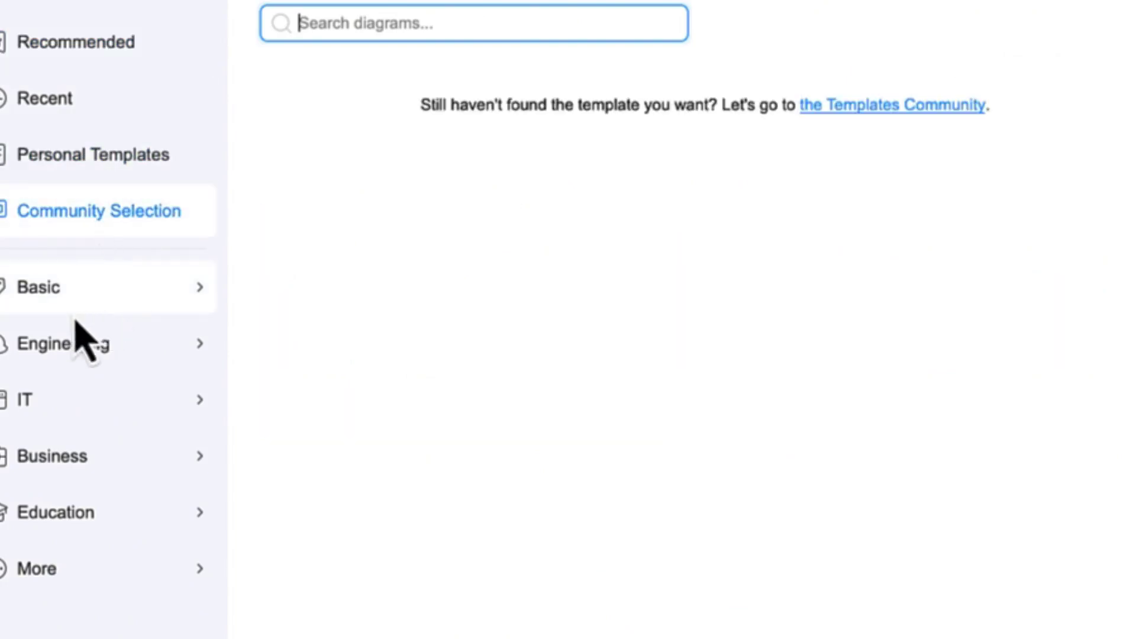
{"action": "left_click", "coordinate": [55, 296]}
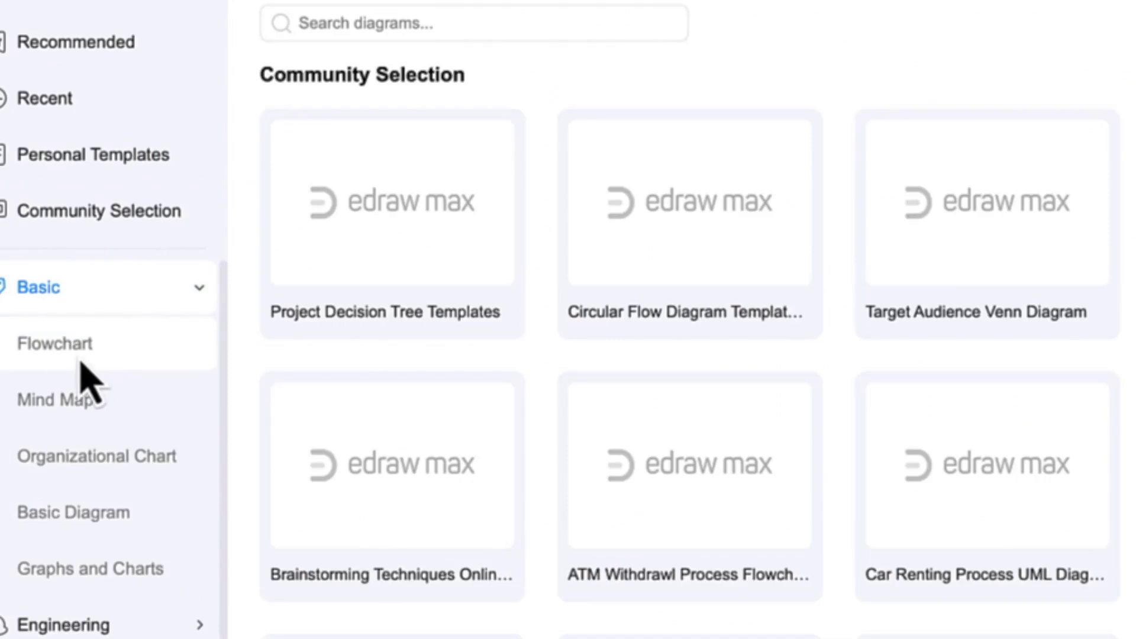
{"action": "left_click", "coordinate": [83, 366]}
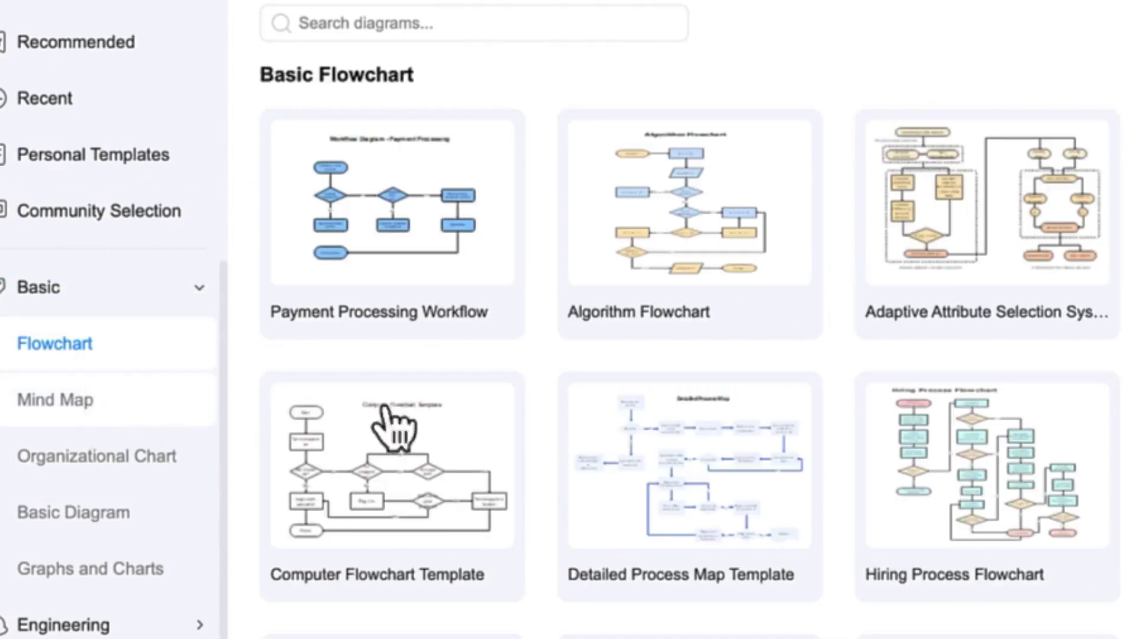
{"action": "left_click", "coordinate": [47, 417]}
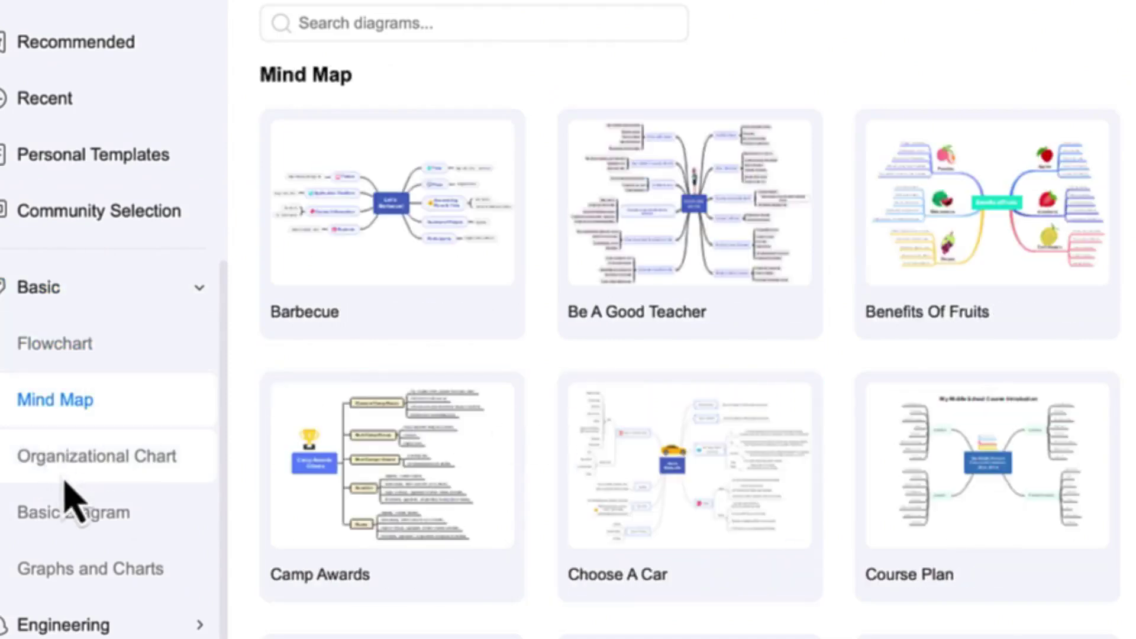
{"action": "left_click", "coordinate": [65, 480]}
{"action": "left_click", "coordinate": [69, 524]}
{"action": "left_click", "coordinate": [72, 566]}
Step: Browse the Floor Plan, Electrical and Industrial Engineering templates, expand the IT and Business categories, and close the template library
{"action": "left_click", "coordinate": [80, 624]}
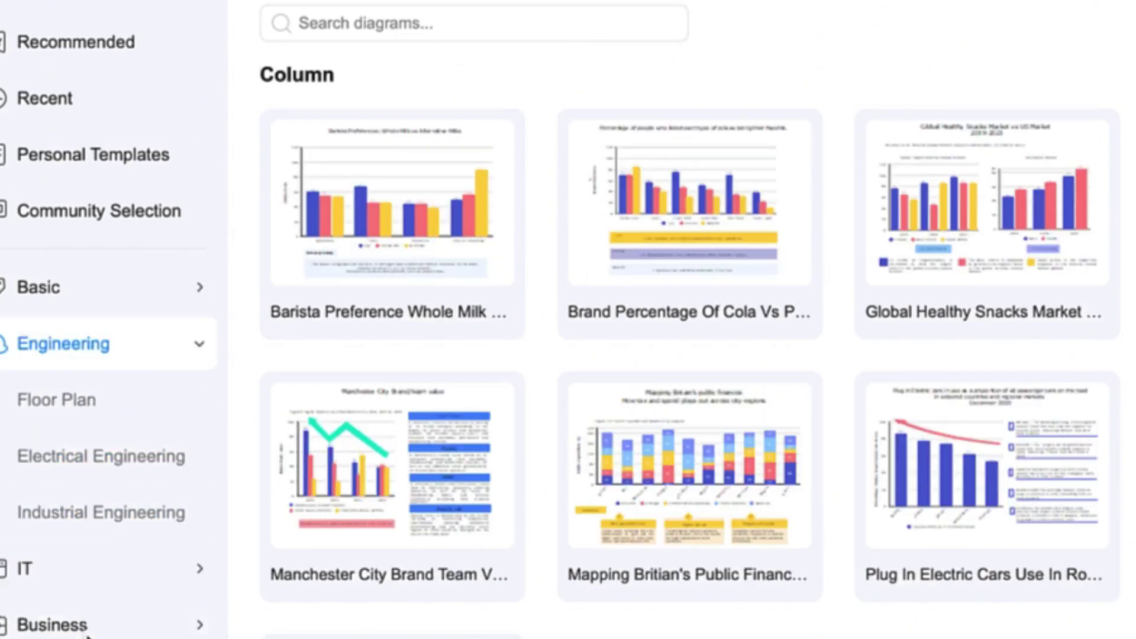
{"action": "left_click", "coordinate": [91, 408]}
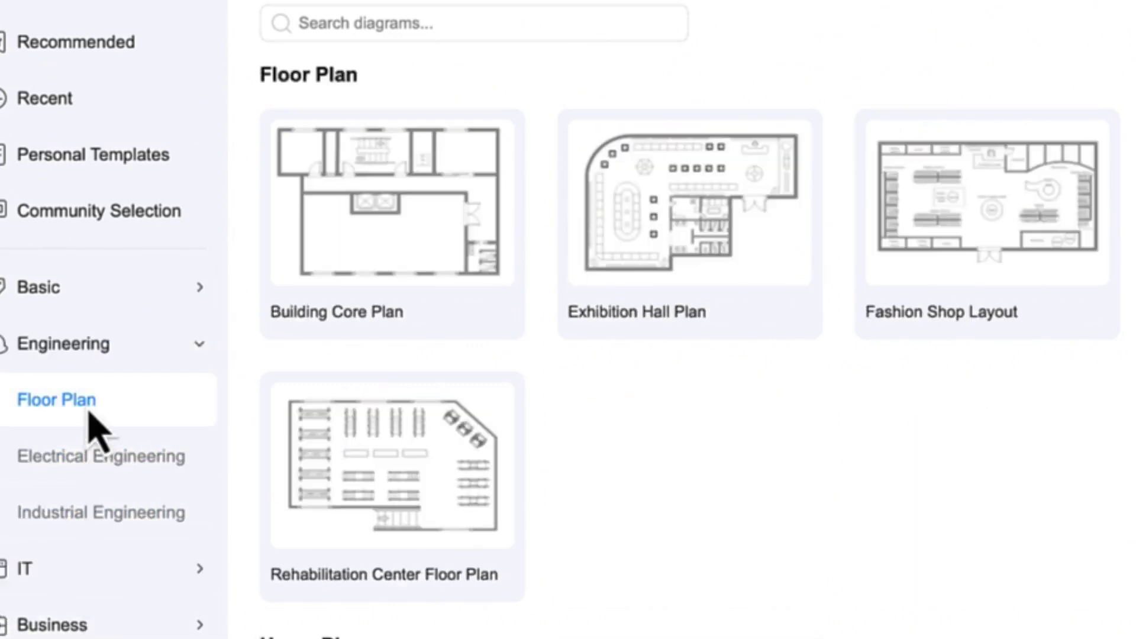
{"action": "left_click", "coordinate": [116, 458]}
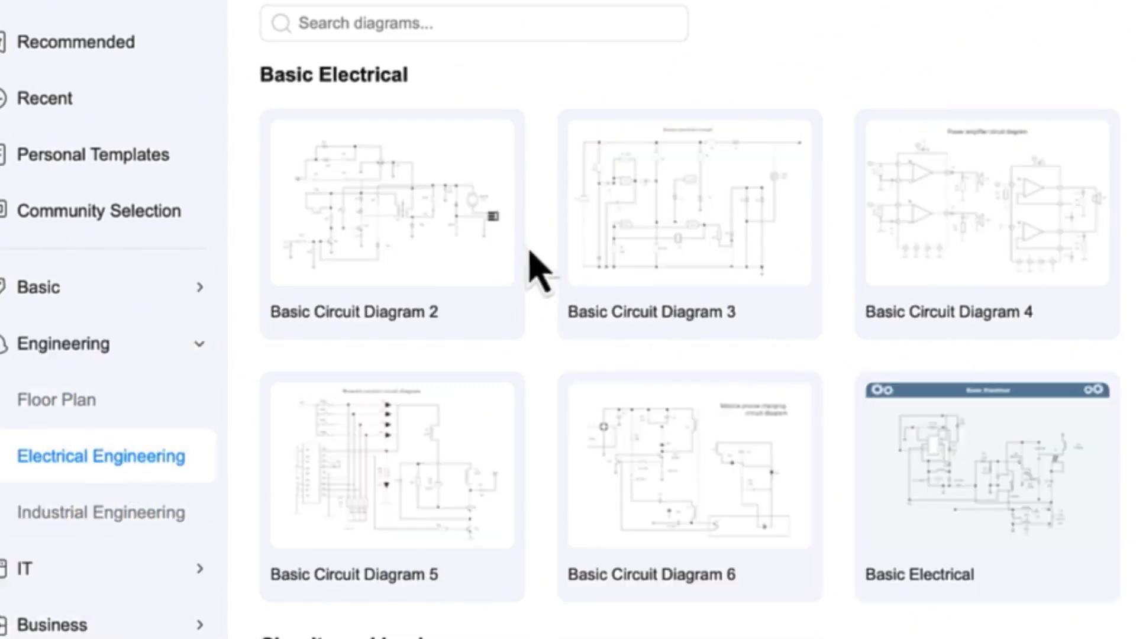
{"action": "left_click", "coordinate": [109, 533]}
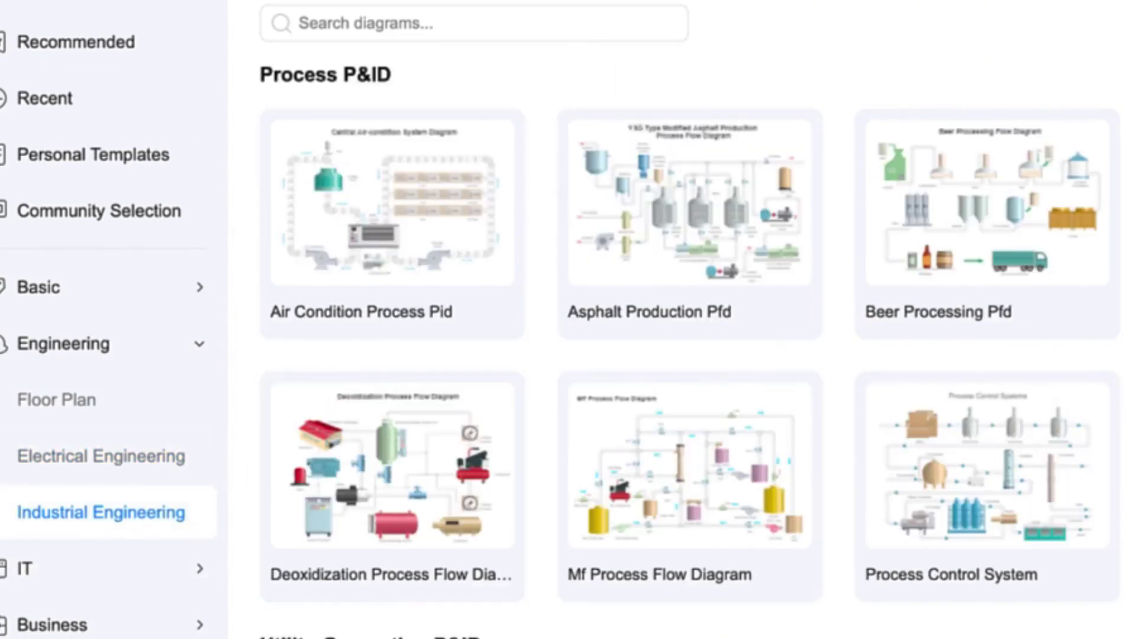
{"action": "scroll", "coordinate": [698, 410], "scroll_direction": "down", "scroll_amount": 8}
{"action": "scroll", "coordinate": [698, 411], "scroll_direction": "down", "scroll_amount": 6}
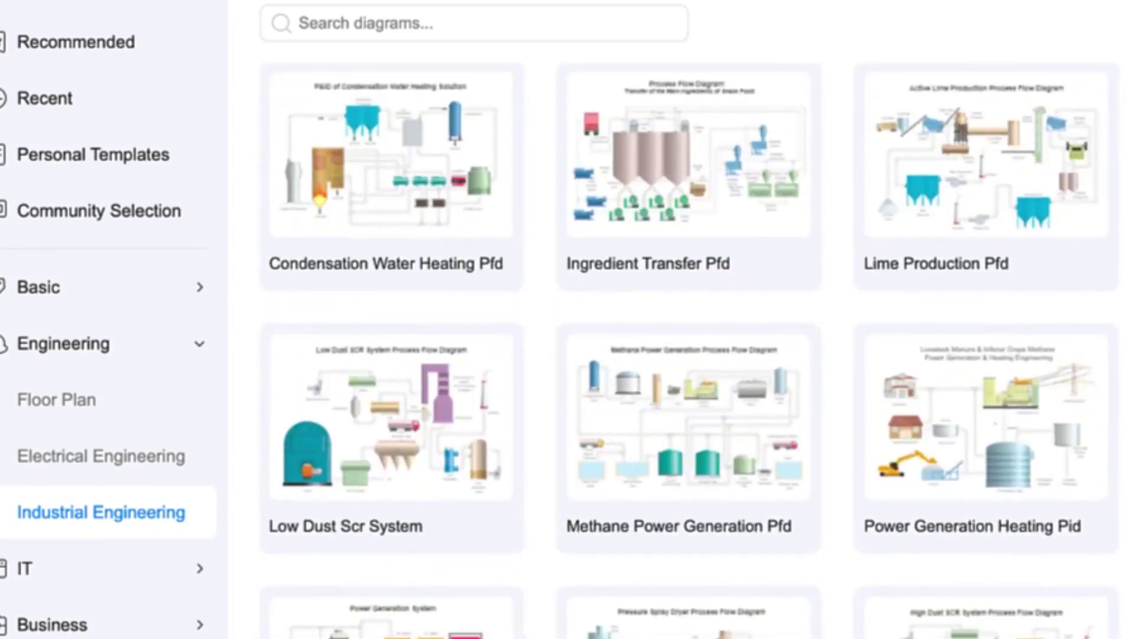
{"action": "left_click", "coordinate": [80, 586]}
{"action": "left_click", "coordinate": [71, 636]}
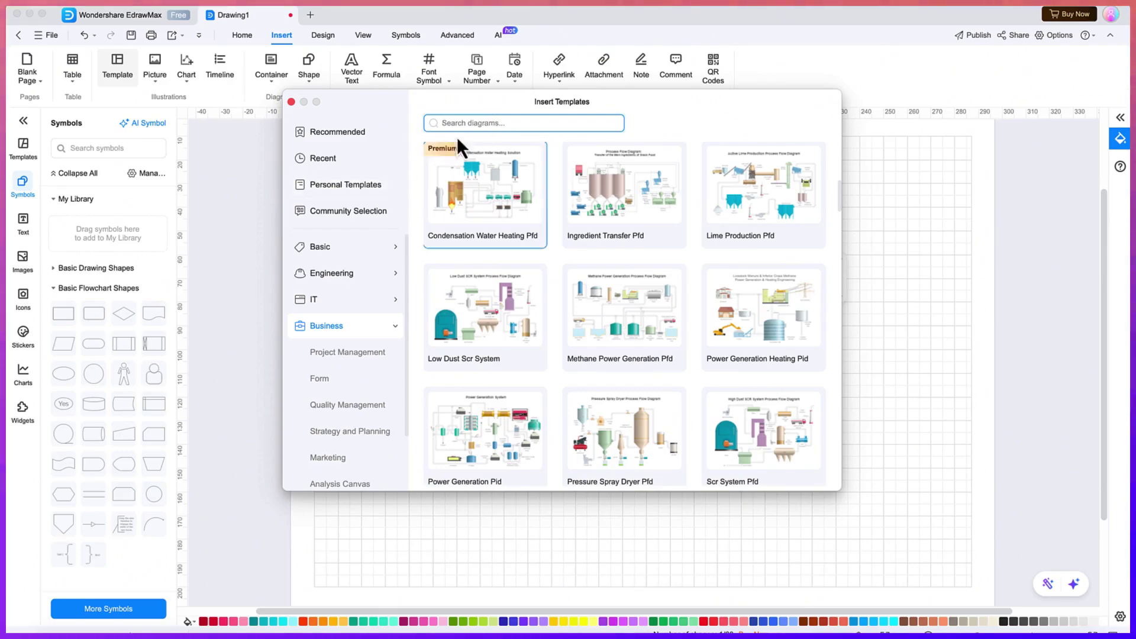
{"action": "left_click", "coordinate": [291, 102]}
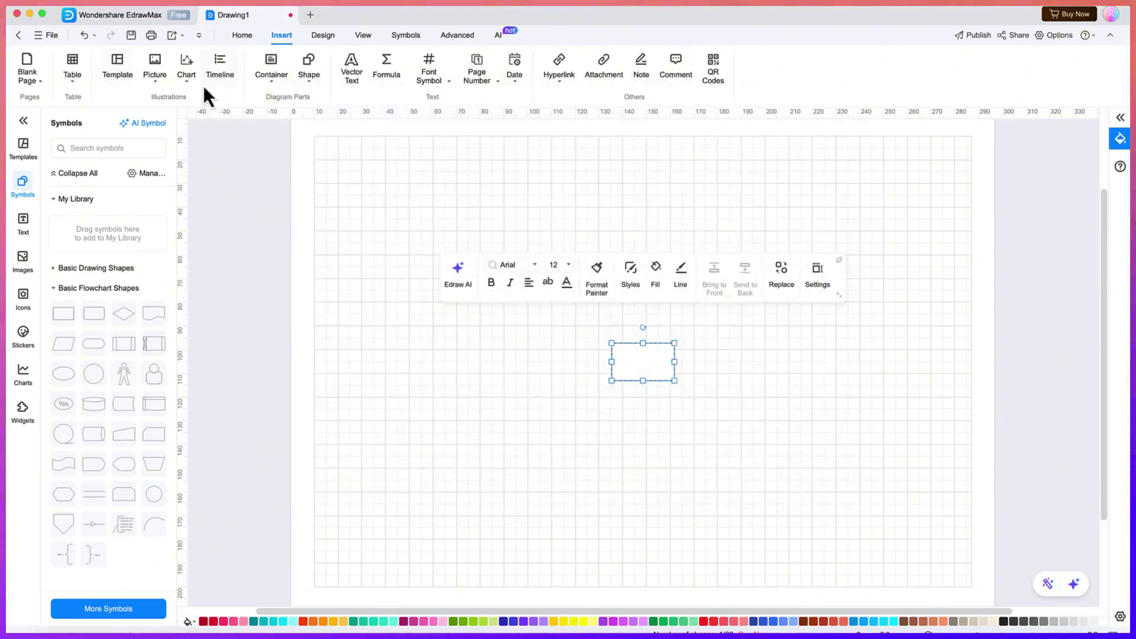
Step: Check the picture source options, look through the available chart types, and insert a Clustered Column chart
{"action": "left_click", "coordinate": [157, 83]}
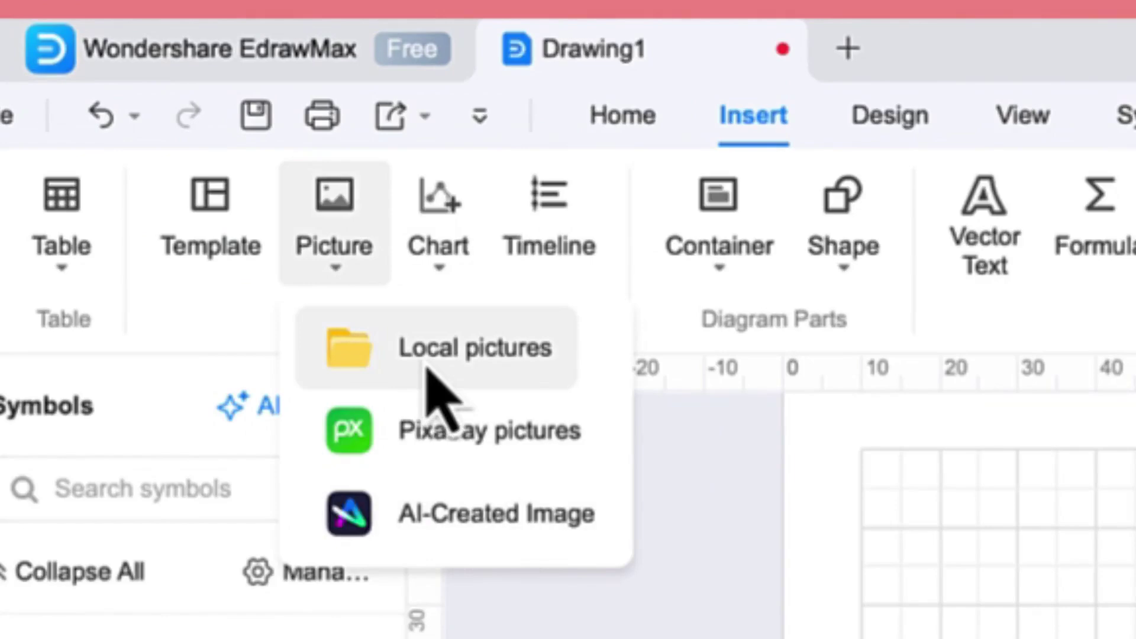
{"action": "left_click", "coordinate": [440, 287]}
{"action": "left_click", "coordinate": [579, 374]}
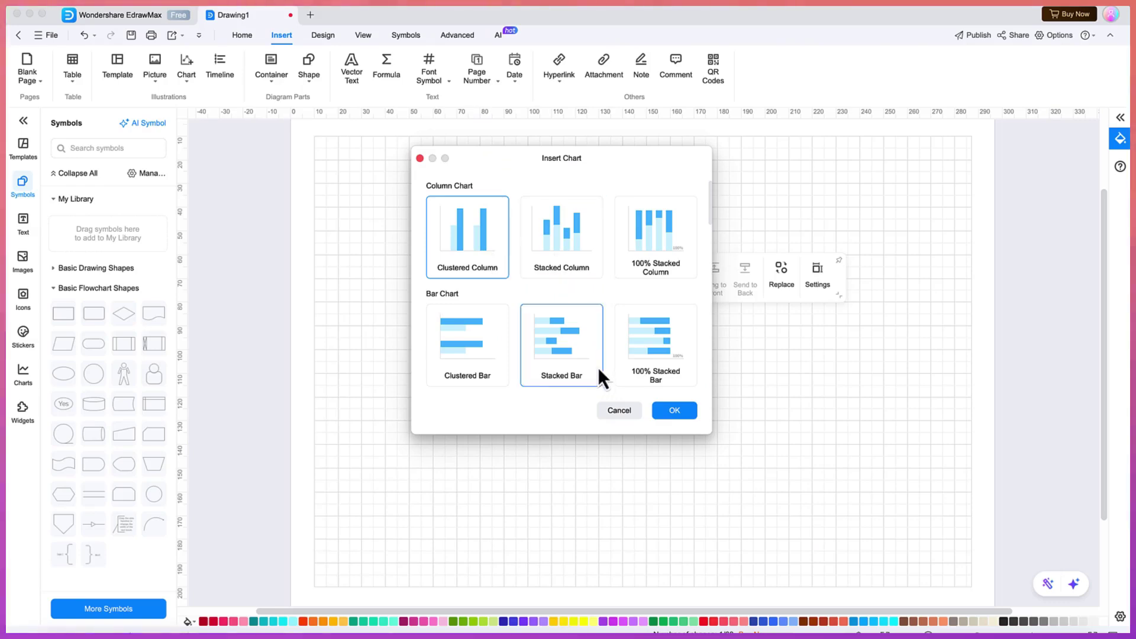
{"action": "scroll", "coordinate": [592, 340], "scroll_direction": "down", "scroll_amount": 10}
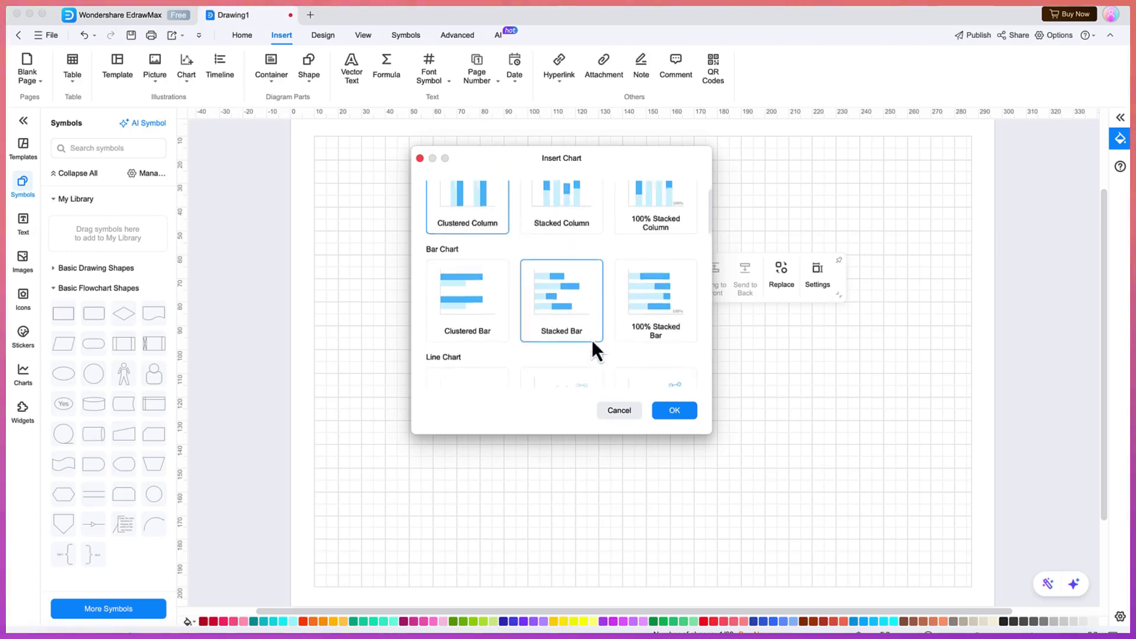
{"action": "scroll", "coordinate": [629, 451], "scroll_direction": "down", "scroll_amount": 15}
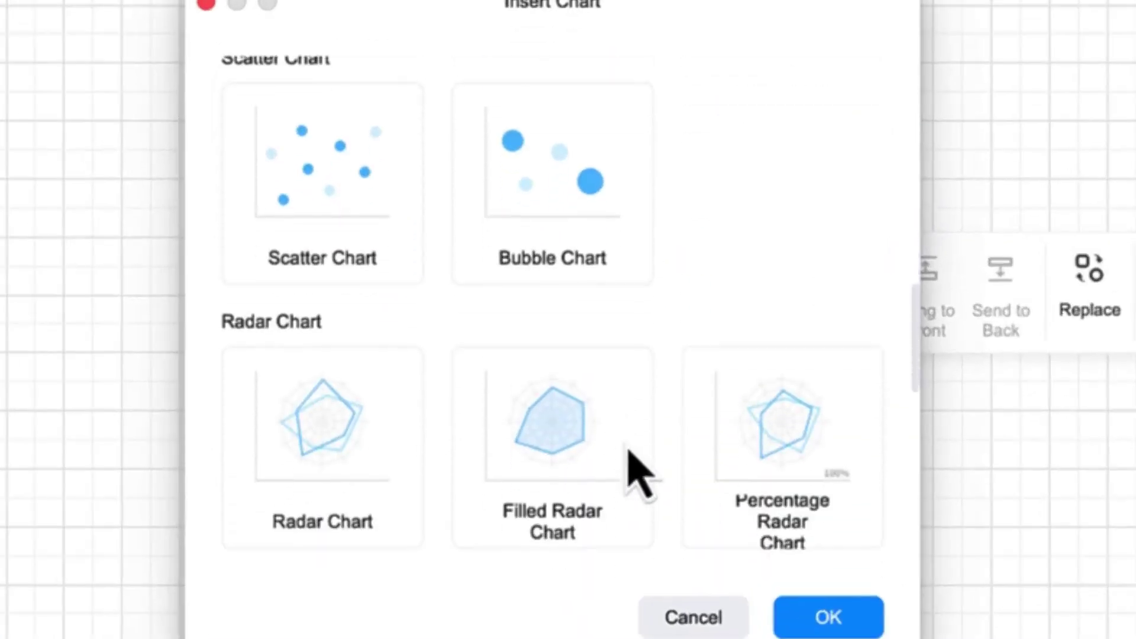
{"action": "scroll", "coordinate": [629, 451], "scroll_direction": "down", "scroll_amount": 1}
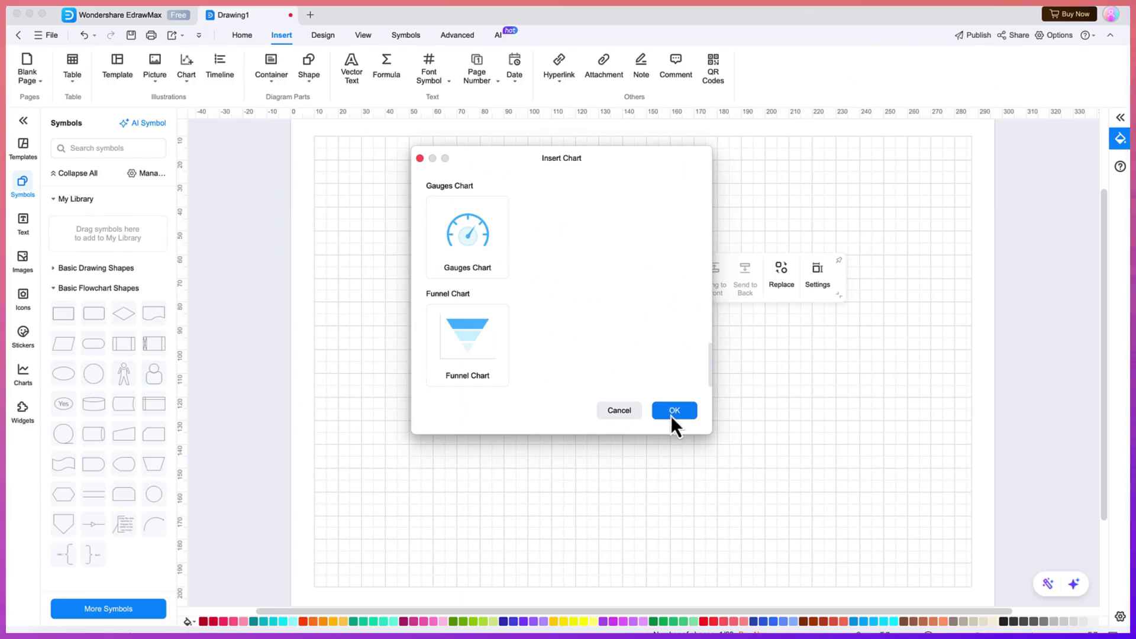
{"action": "scroll", "coordinate": [610, 320], "scroll_direction": "up", "scroll_amount": 3}
{"action": "scroll", "coordinate": [610, 329], "scroll_direction": "up", "scroll_amount": 10}
{"action": "left_click", "coordinate": [674, 414]}
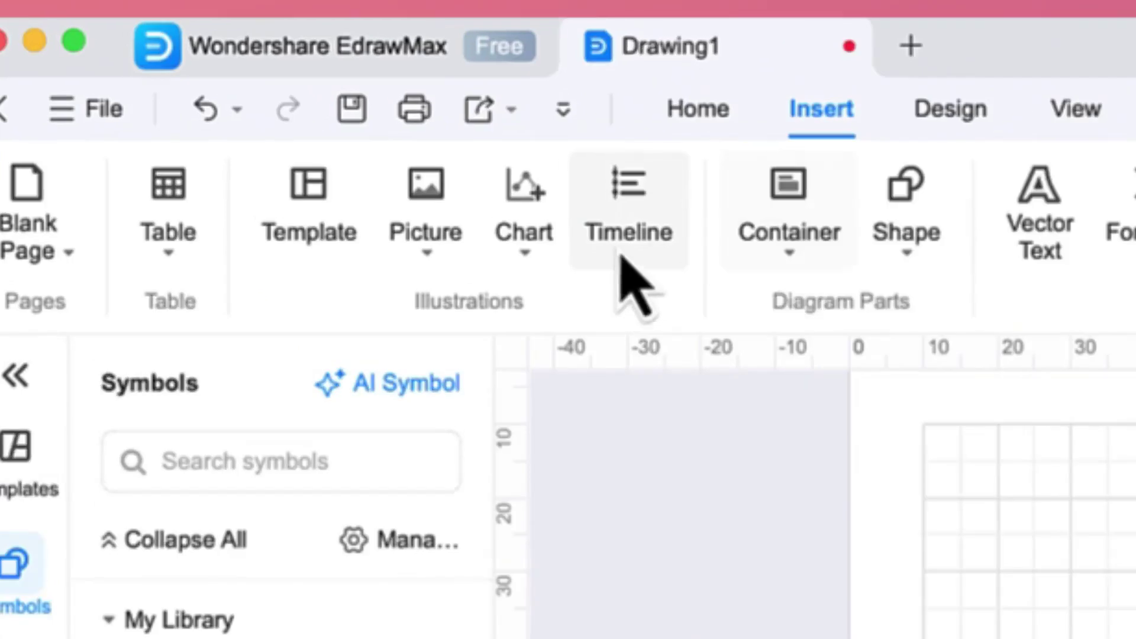
Step: Look through the Container and Shape insertion options and the One Click Beautify design options
{"action": "left_click", "coordinate": [271, 83]}
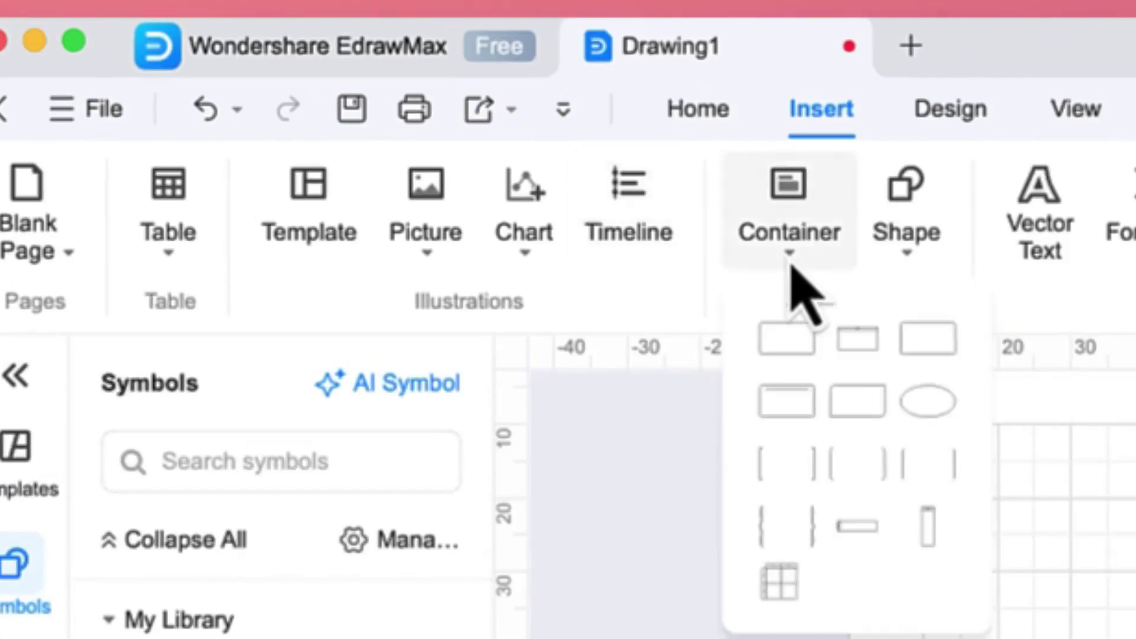
{"action": "left_click", "coordinate": [905, 261]}
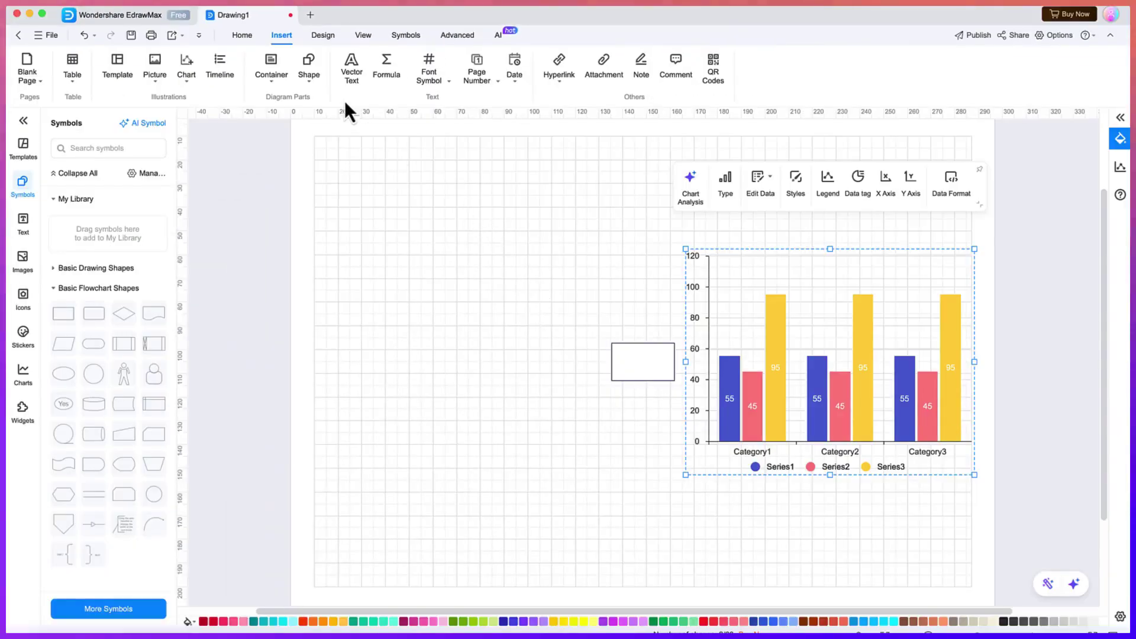
{"action": "left_click", "coordinate": [282, 93]}
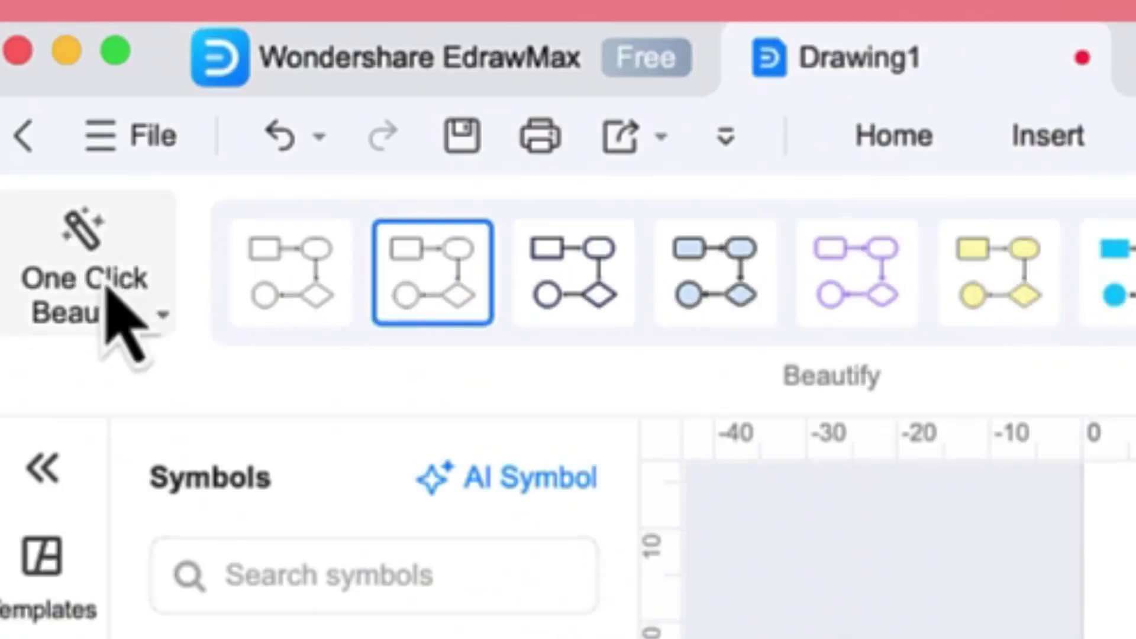
{"action": "left_click", "coordinate": [158, 330]}
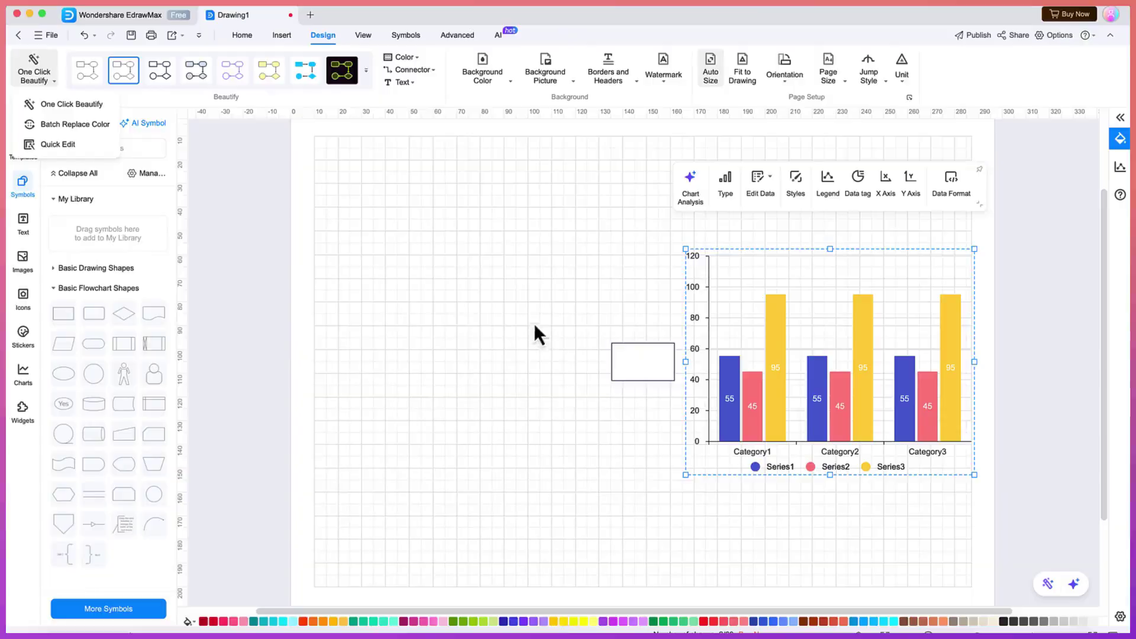
{"action": "left_click", "coordinate": [53, 84]}
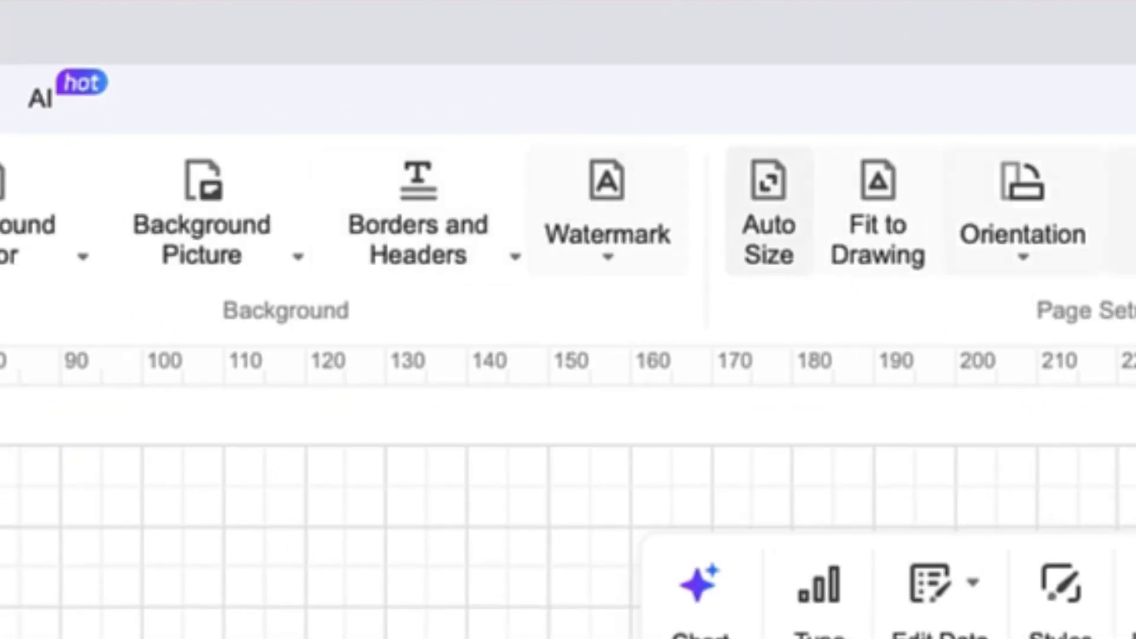
Step: Hide the rulers around the drawing page and show them again
{"action": "left_click", "coordinate": [358, 36]}
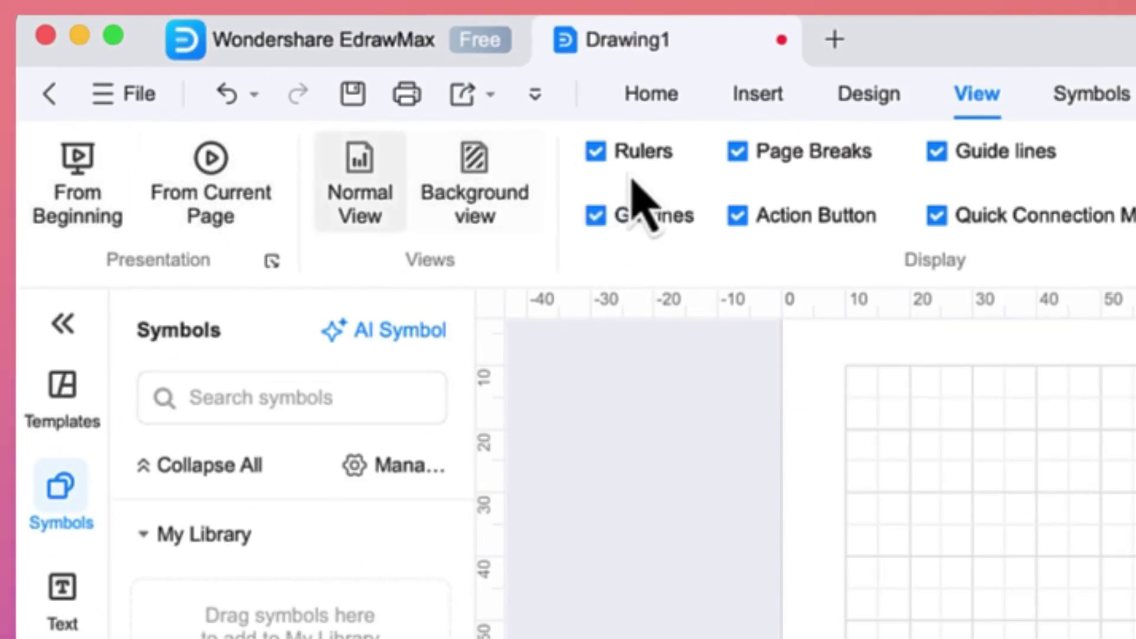
{"action": "left_click", "coordinate": [597, 155]}
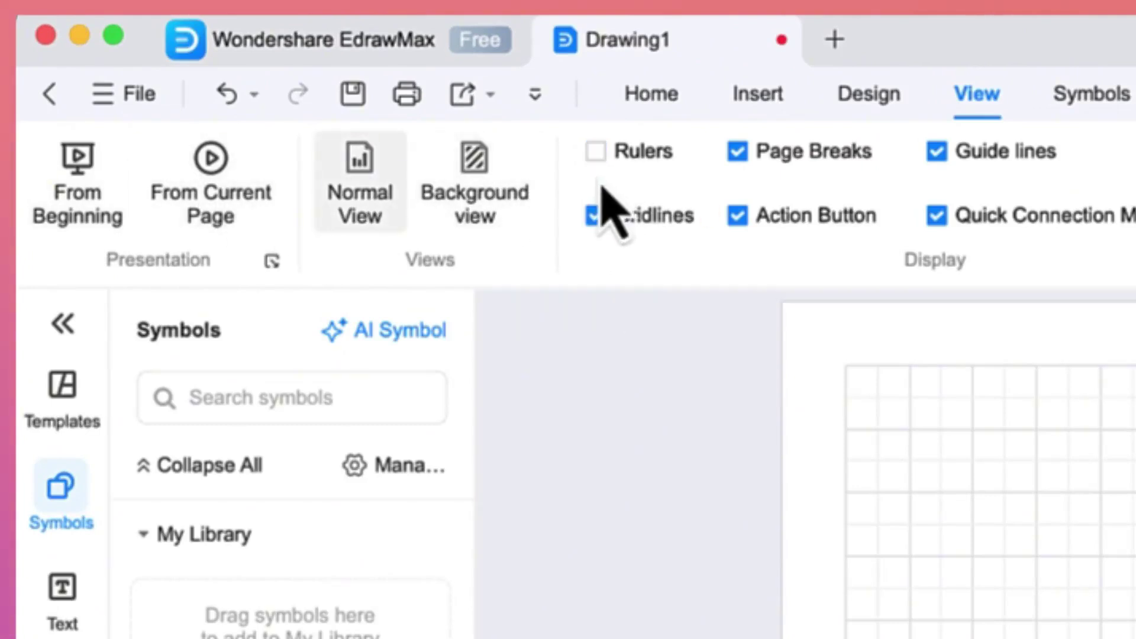
{"action": "left_click", "coordinate": [598, 157]}
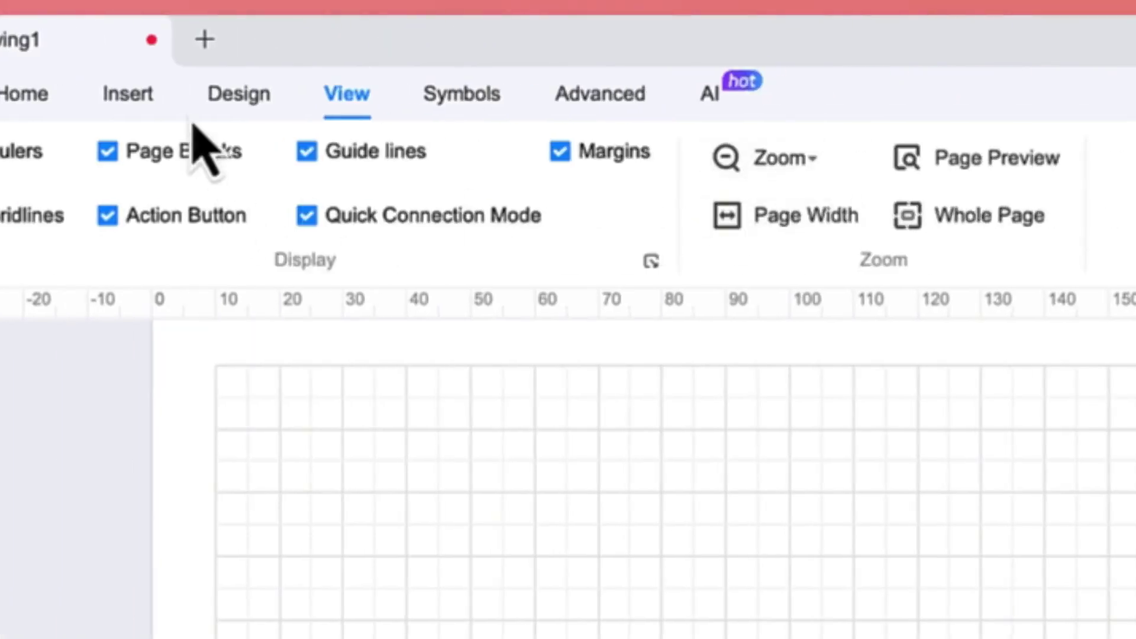
Step: Look through the symbol drawing tools, the advanced file and proofing tools, and the AI tools
{"action": "left_click", "coordinate": [467, 98]}
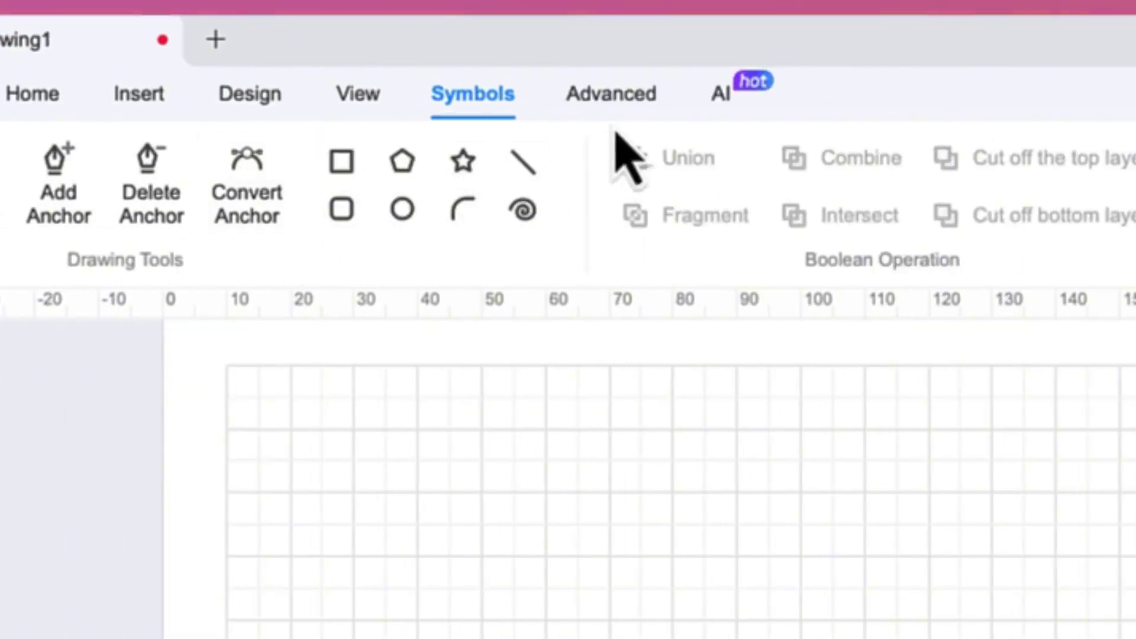
{"action": "left_click", "coordinate": [618, 108]}
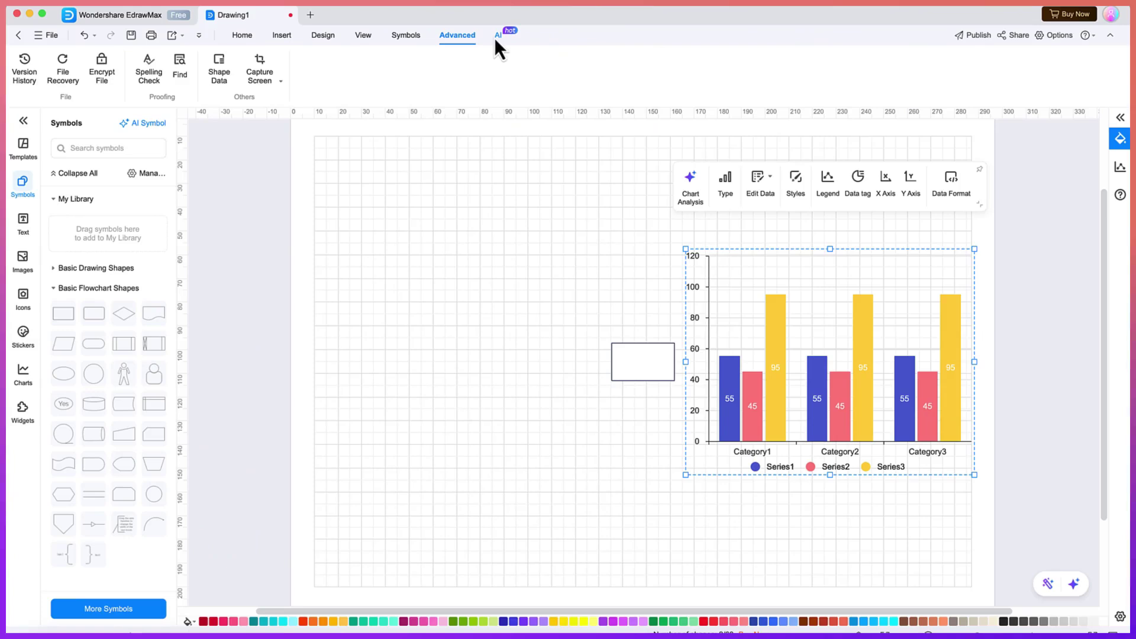
{"action": "left_click", "coordinate": [497, 36]}
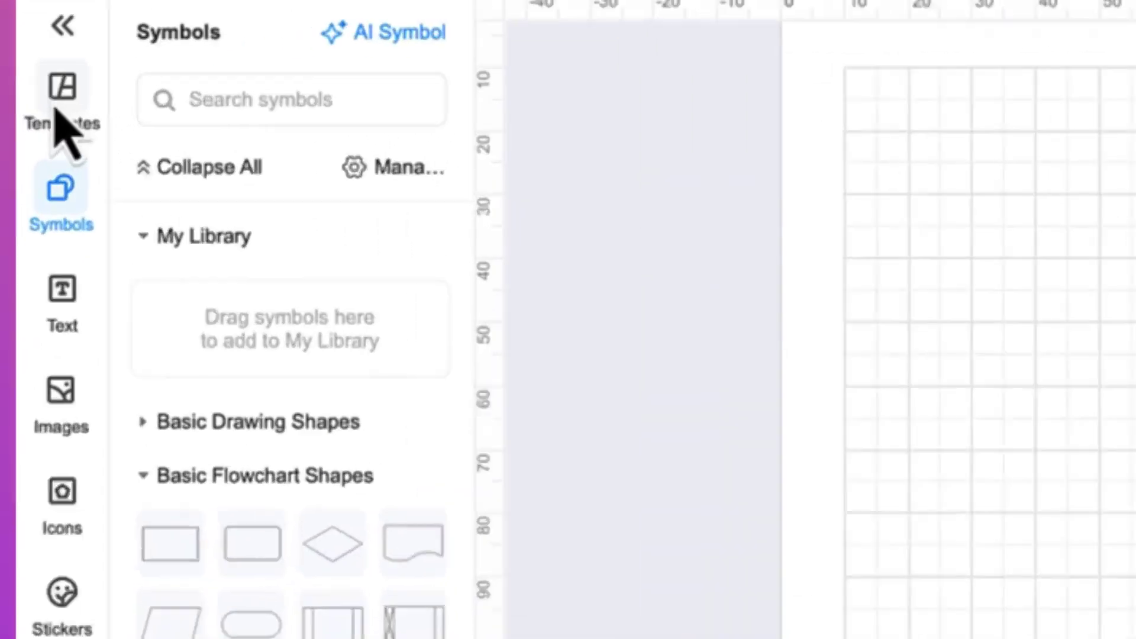
Step: Browse the three-item text layouts and the text design styles in the text library
{"action": "left_click", "coordinate": [23, 145]}
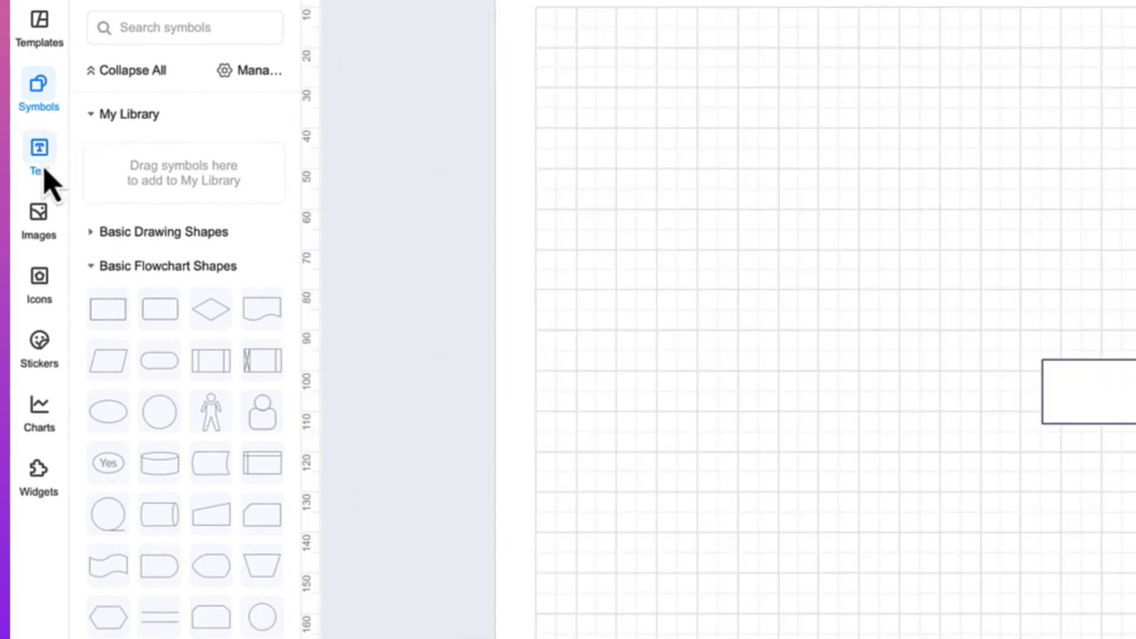
{"action": "left_click", "coordinate": [45, 171]}
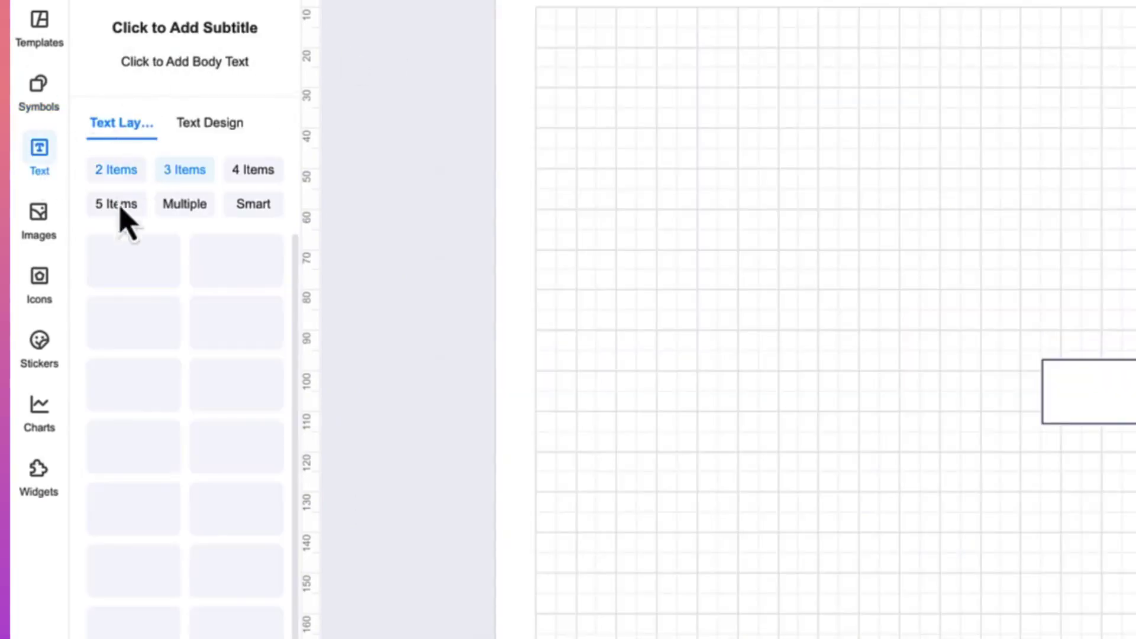
{"action": "left_click", "coordinate": [115, 122]}
{"action": "left_click", "coordinate": [172, 425]}
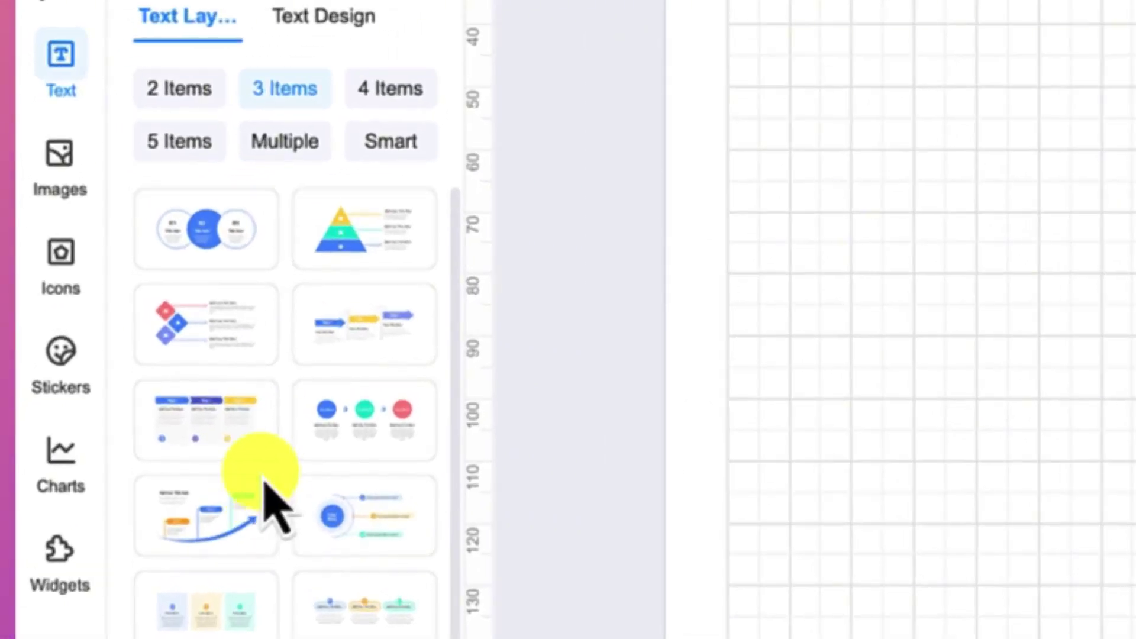
{"action": "scroll", "coordinate": [296, 409], "scroll_direction": "up", "scroll_amount": 1}
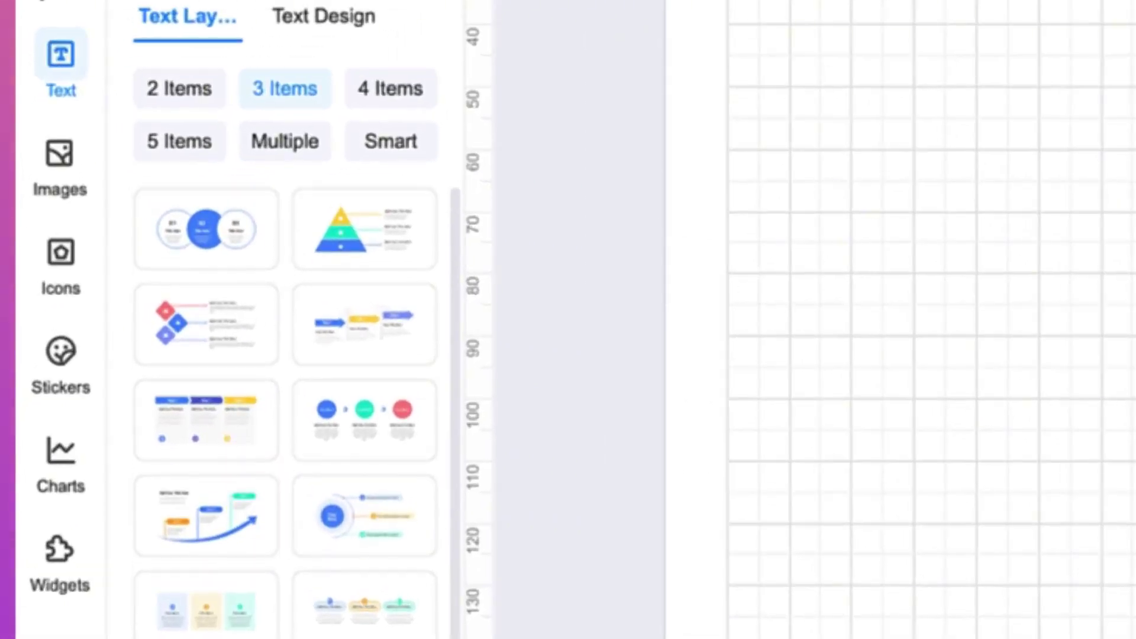
{"action": "left_click", "coordinate": [314, 24]}
{"action": "scroll", "coordinate": [296, 500], "scroll_direction": "down", "scroll_amount": 10}
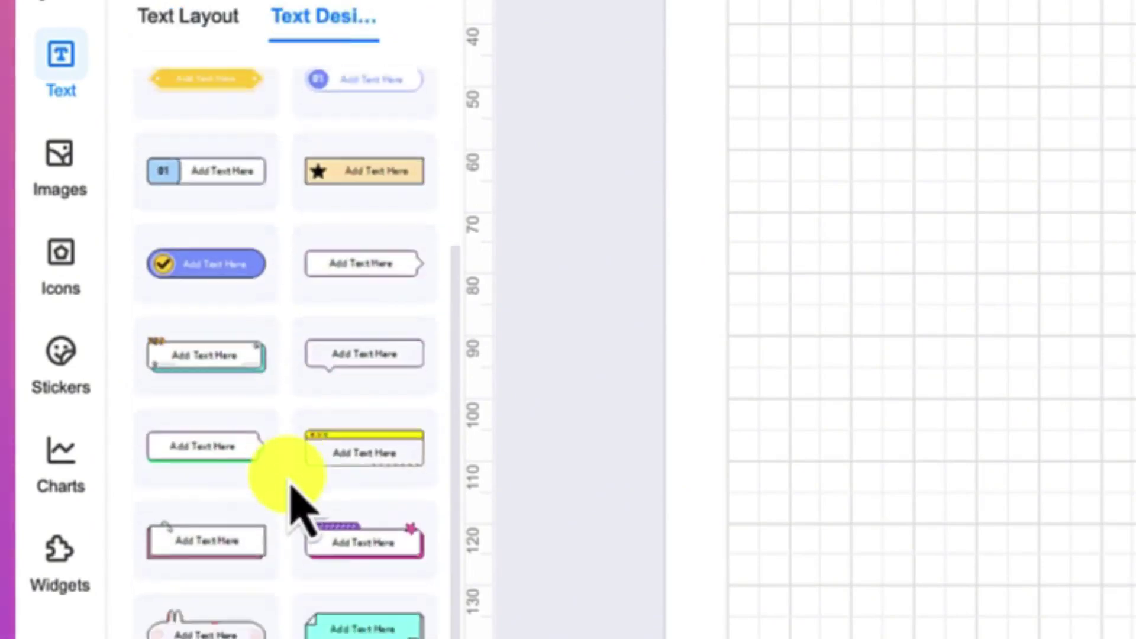
{"action": "scroll", "coordinate": [296, 500], "scroll_direction": "up", "scroll_amount": 7}
{"action": "scroll", "coordinate": [299, 500], "scroll_direction": "up", "scroll_amount": 3}
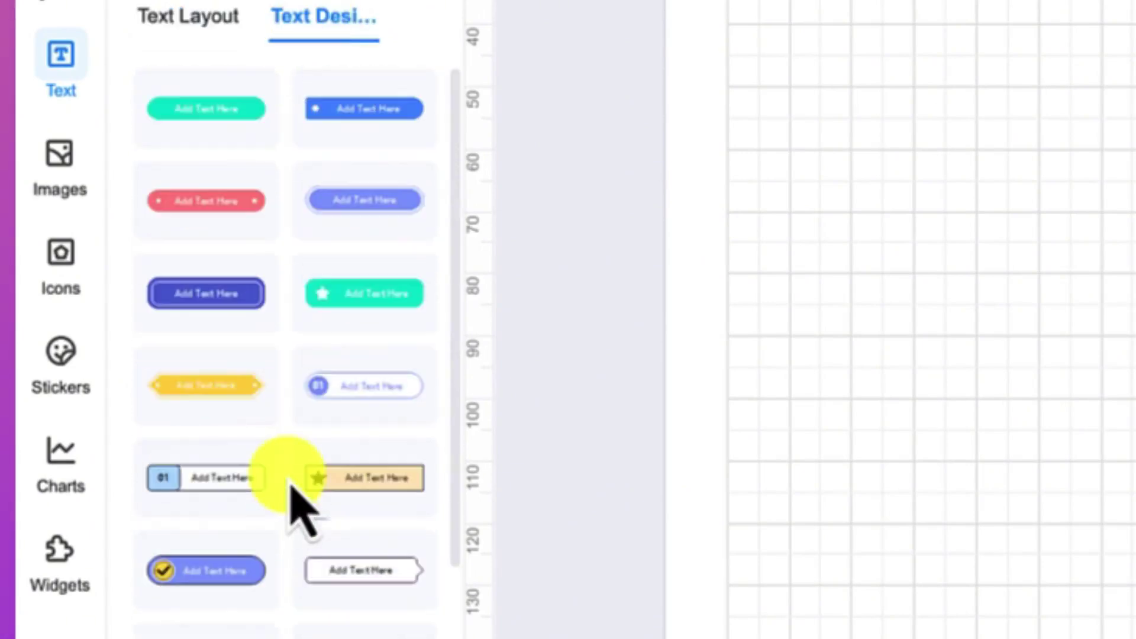
Step: Browse the Pixabay image library's search field and its picture categories
{"action": "left_click", "coordinate": [53, 184]}
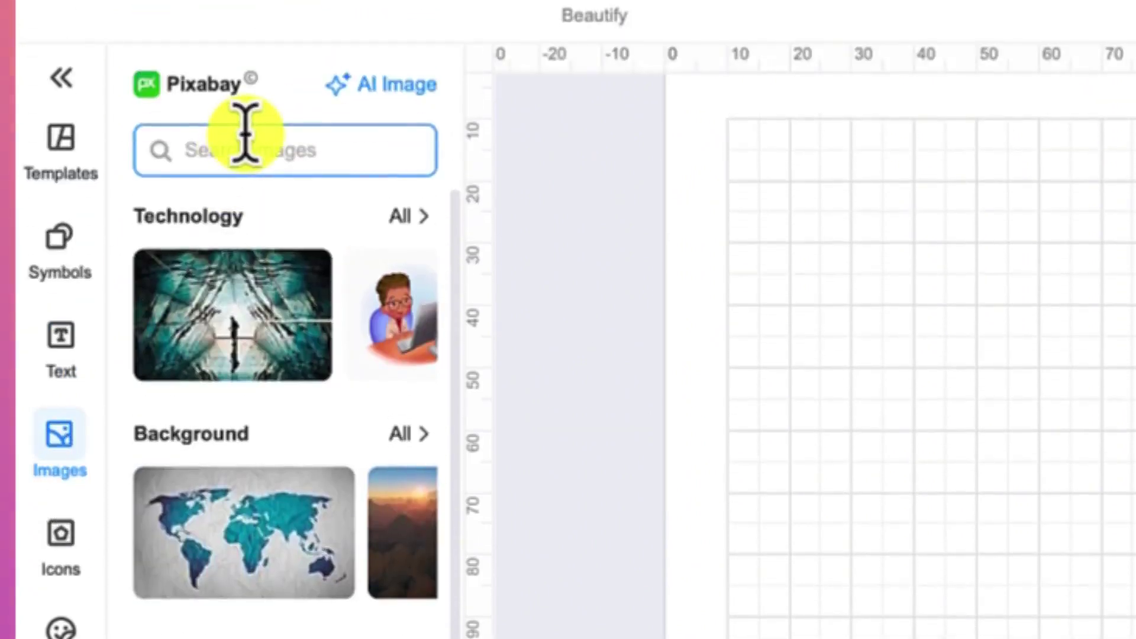
{"action": "left_click", "coordinate": [243, 135]}
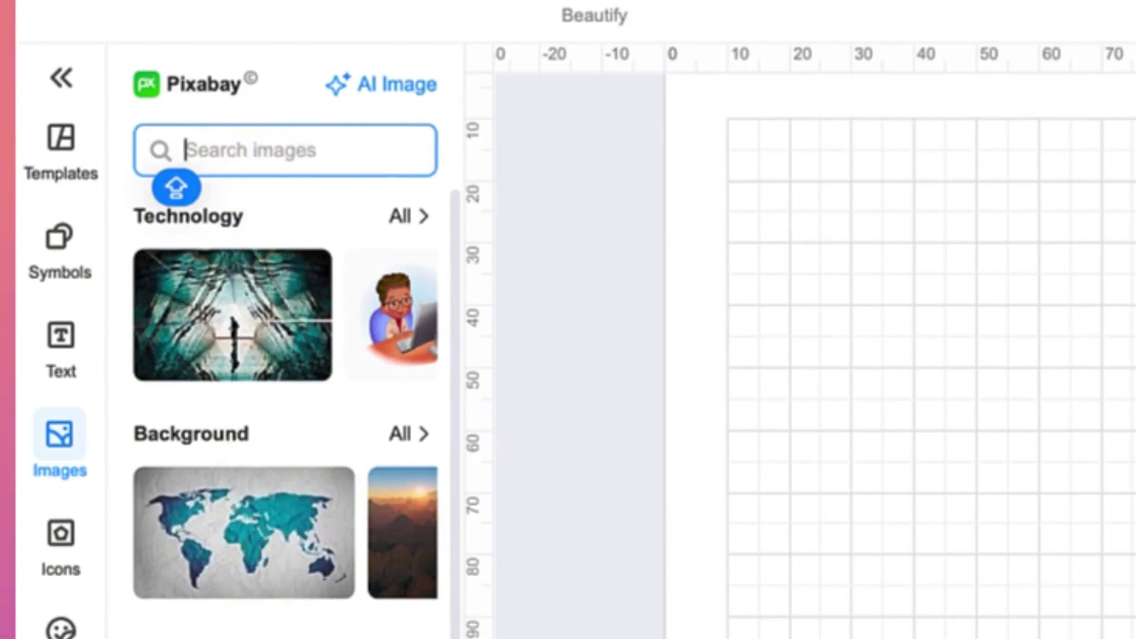
{"action": "scroll", "coordinate": [278, 621], "scroll_direction": "down", "scroll_amount": 1}
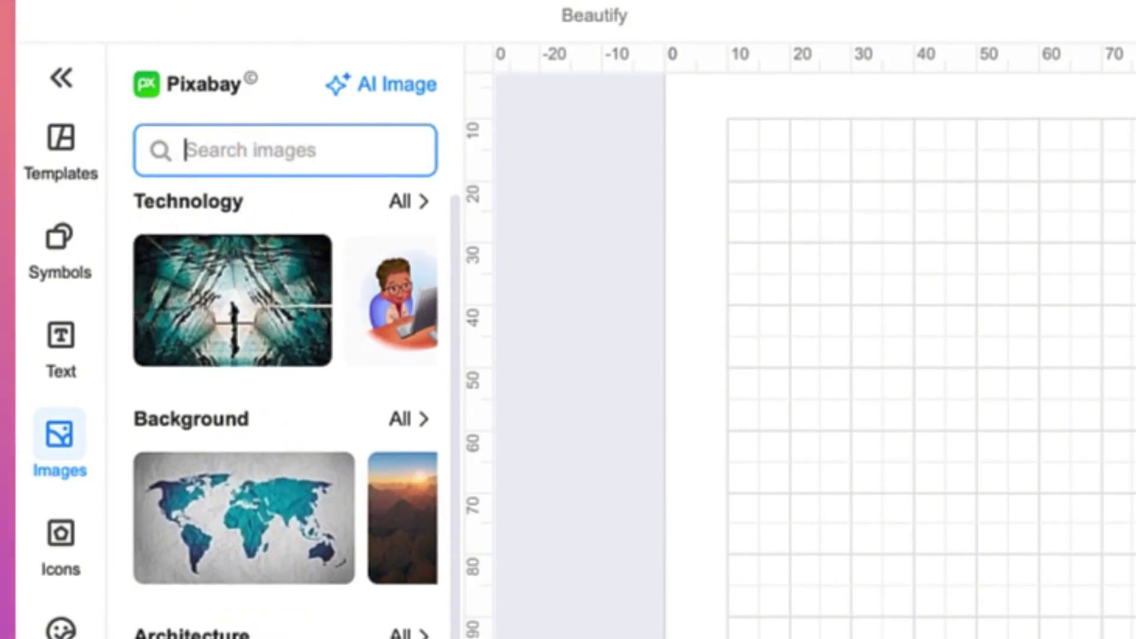
{"action": "key", "text": "shift"}
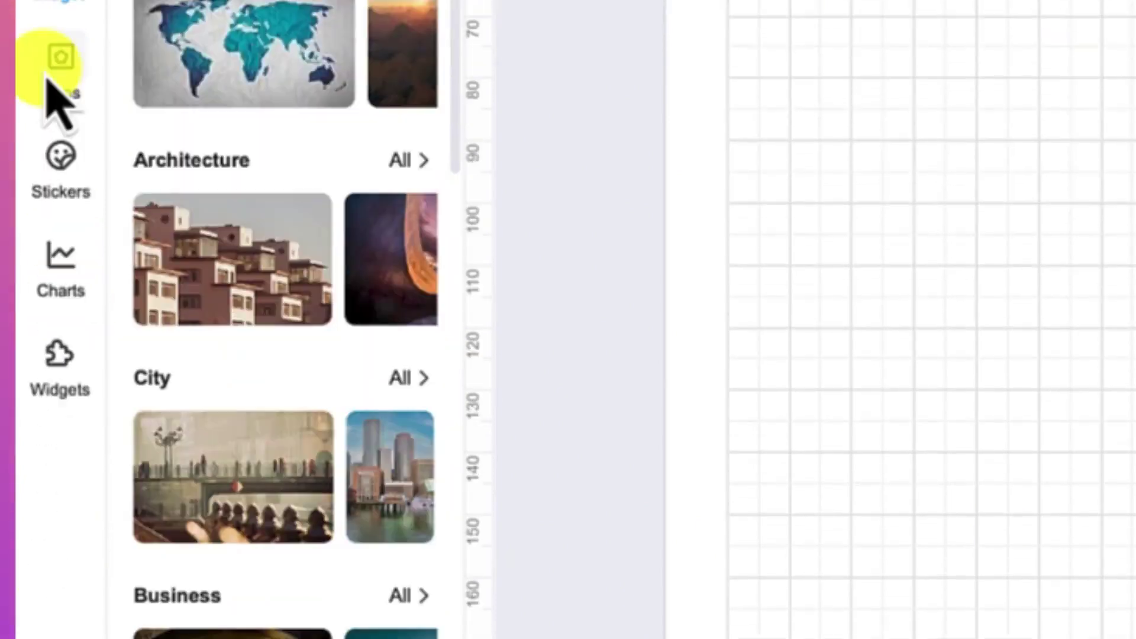
Step: Browse the icon library and the sticker collections
{"action": "left_click", "coordinate": [49, 82]}
{"action": "scroll", "coordinate": [341, 355], "scroll_direction": "down", "scroll_amount": 10}
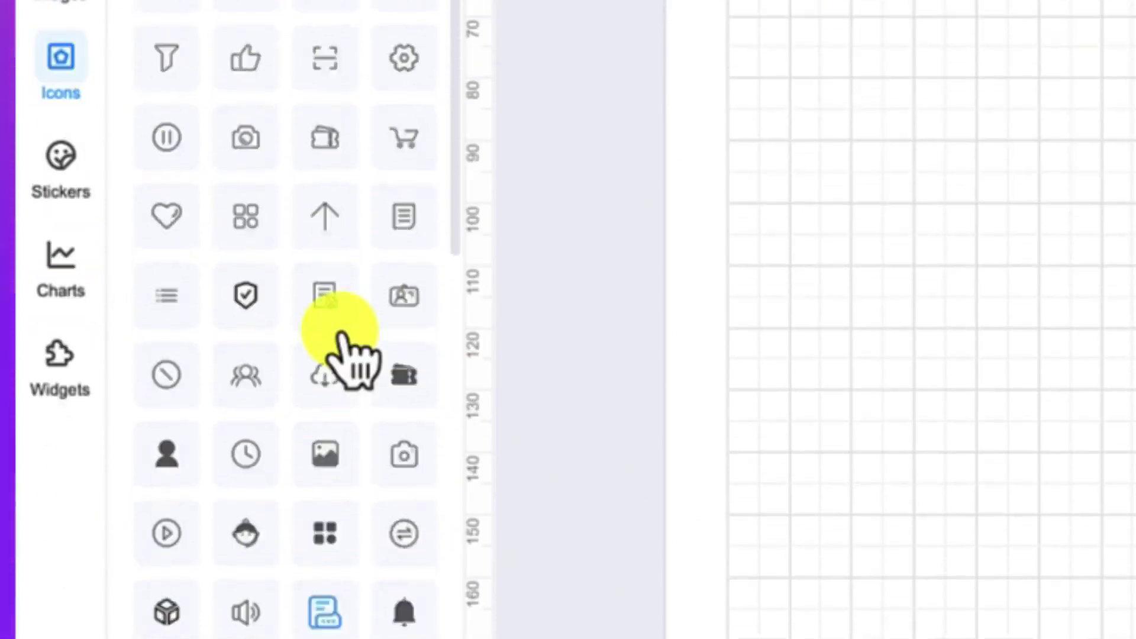
{"action": "scroll", "coordinate": [343, 355], "scroll_direction": "down", "scroll_amount": 12}
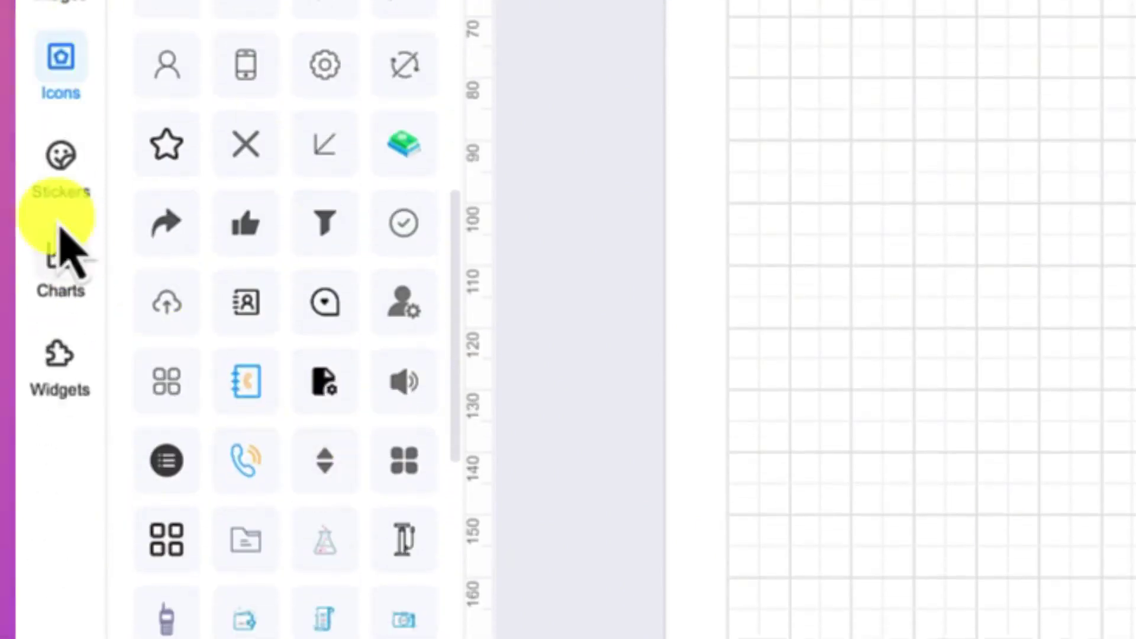
{"action": "left_click", "coordinate": [55, 180]}
{"action": "scroll", "coordinate": [254, 402], "scroll_direction": "down", "scroll_amount": 5}
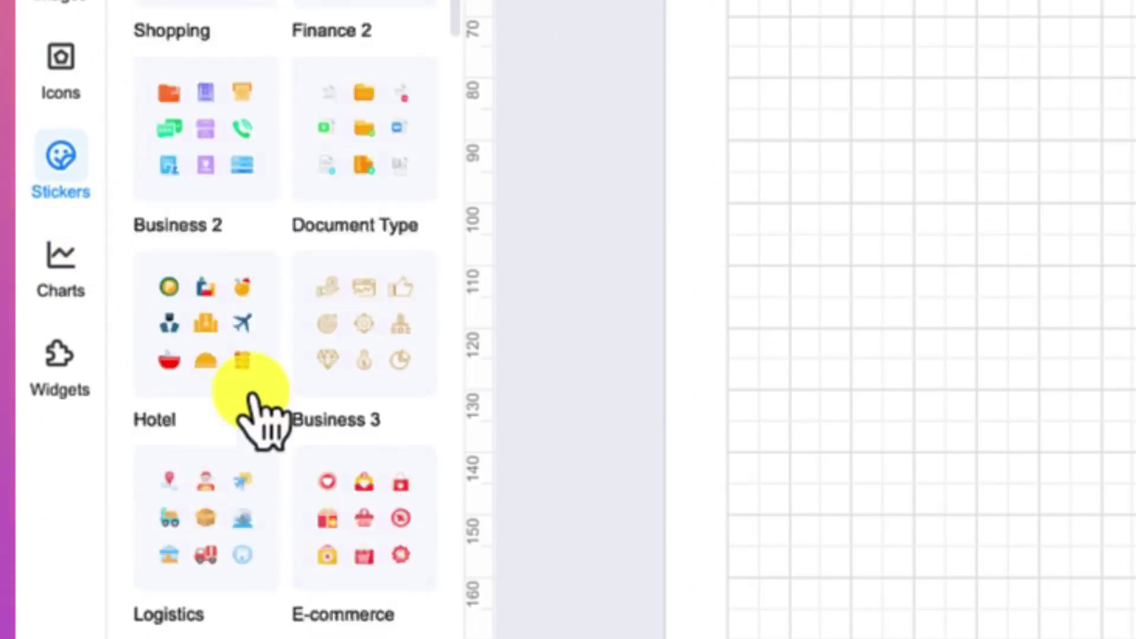
{"action": "scroll", "coordinate": [255, 407], "scroll_direction": "down", "scroll_amount": 6}
Step: Browse the available chart types and open the widgets collection
{"action": "left_click", "coordinate": [56, 275]}
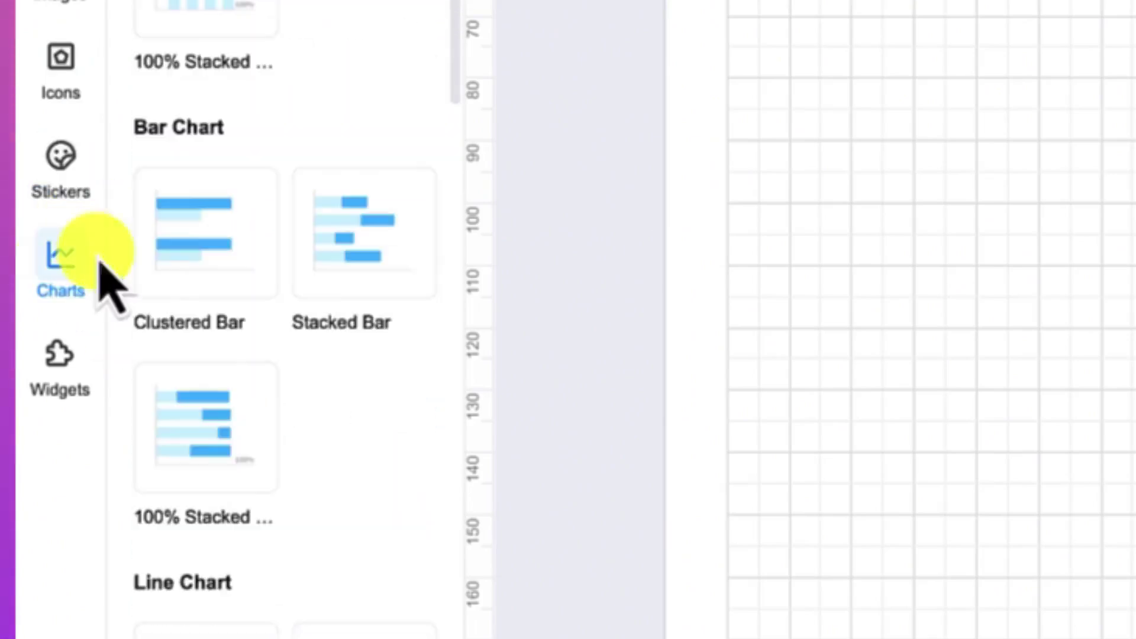
{"action": "scroll", "coordinate": [261, 89], "scroll_direction": "down", "scroll_amount": 15}
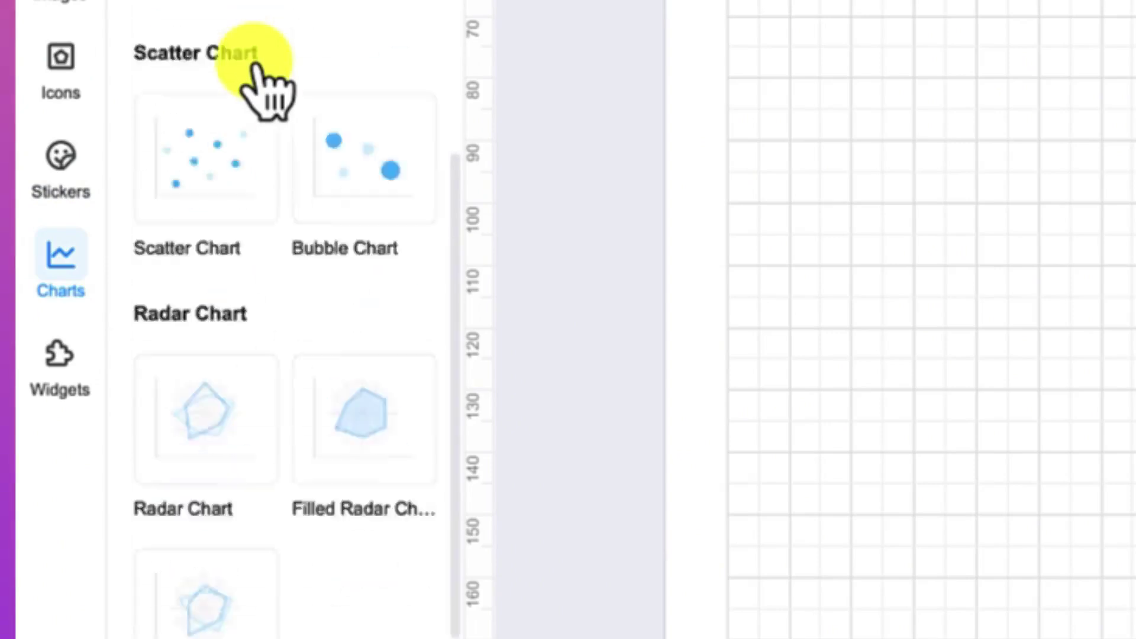
{"action": "scroll", "coordinate": [314, 402], "scroll_direction": "down", "scroll_amount": 5}
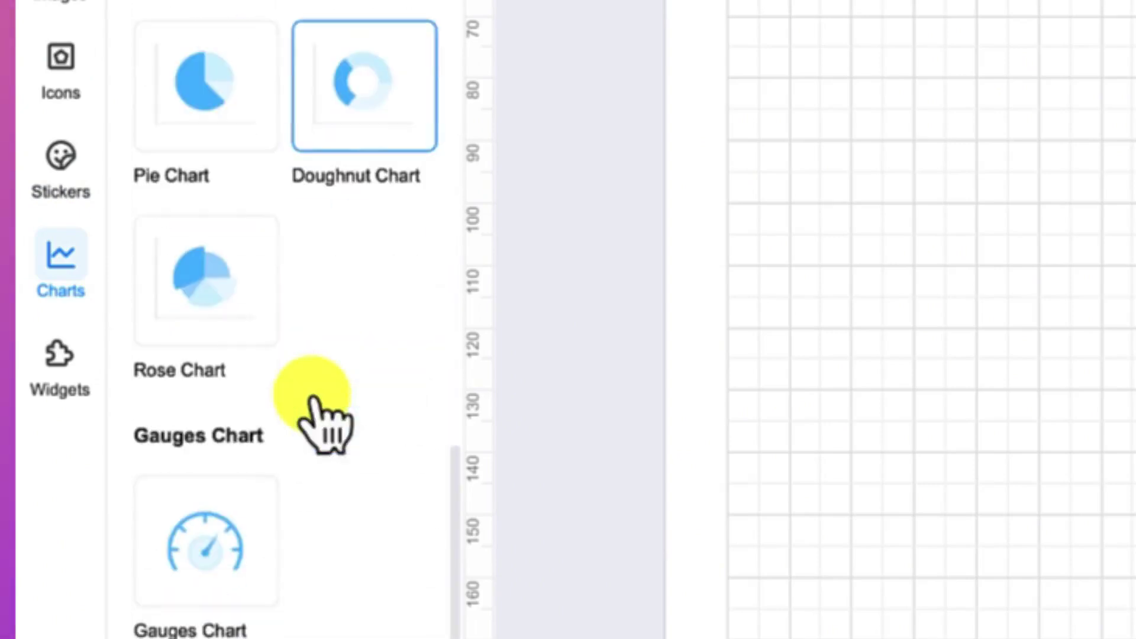
{"action": "left_click", "coordinate": [76, 392]}
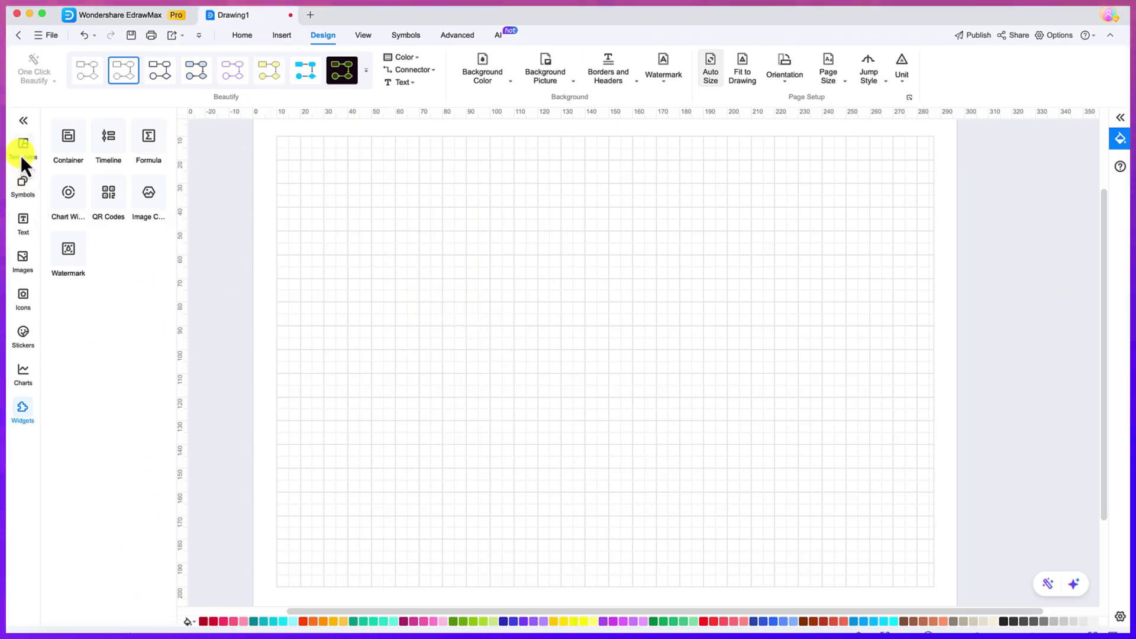
Step: Place a pill-shaped terminator from the Basic Flowchart Shapes near the upper middle of the page
{"action": "left_click", "coordinate": [22, 180]}
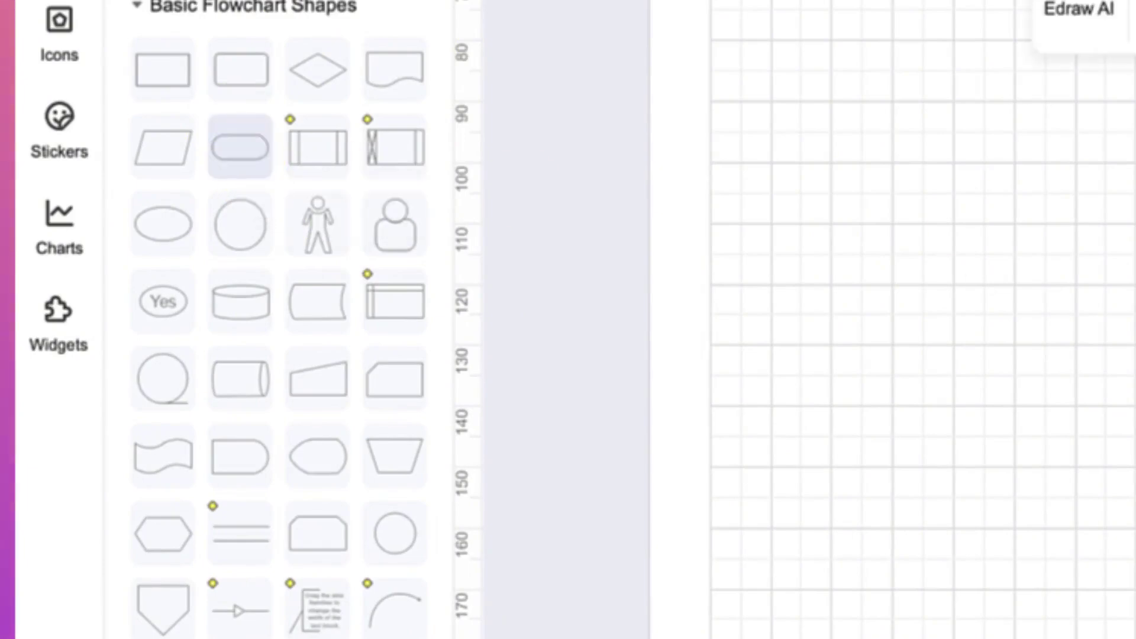
{"action": "left_click", "coordinate": [239, 146]}
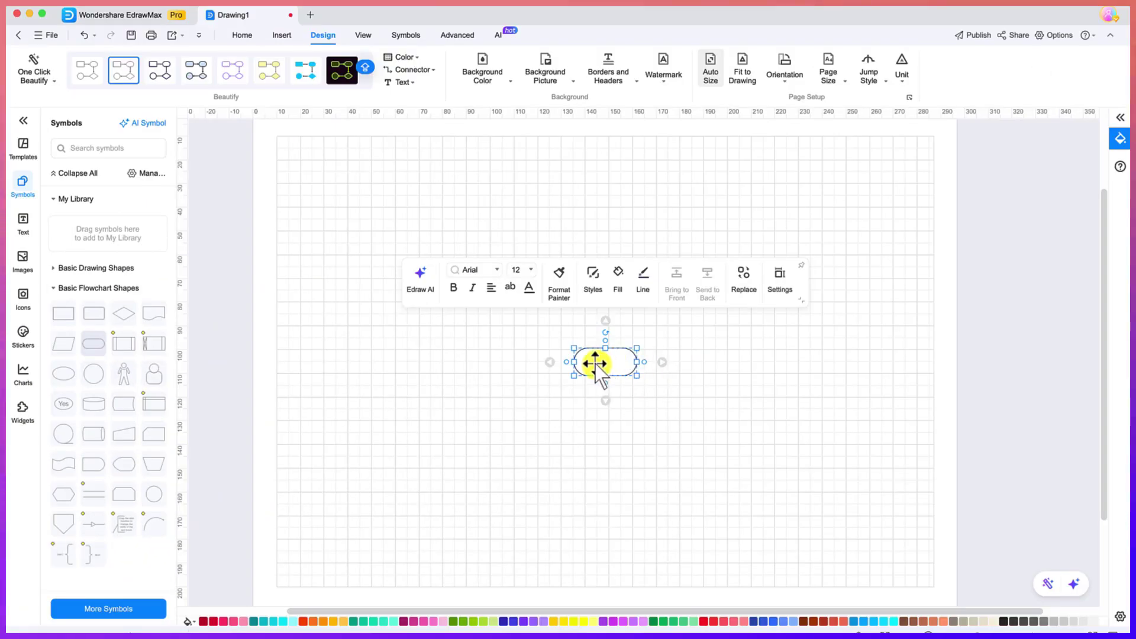
{"action": "left_click_drag", "start_coordinate": [598, 358], "coordinate": [599, 342]}
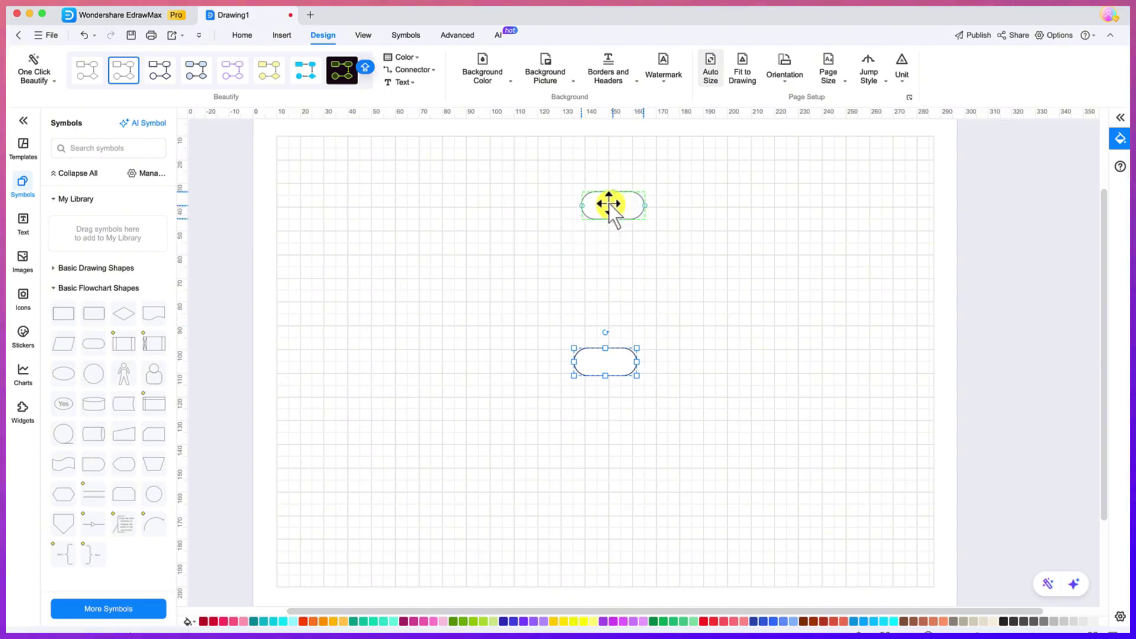
{"action": "left_click_drag", "start_coordinate": [610, 207], "coordinate": [609, 207]}
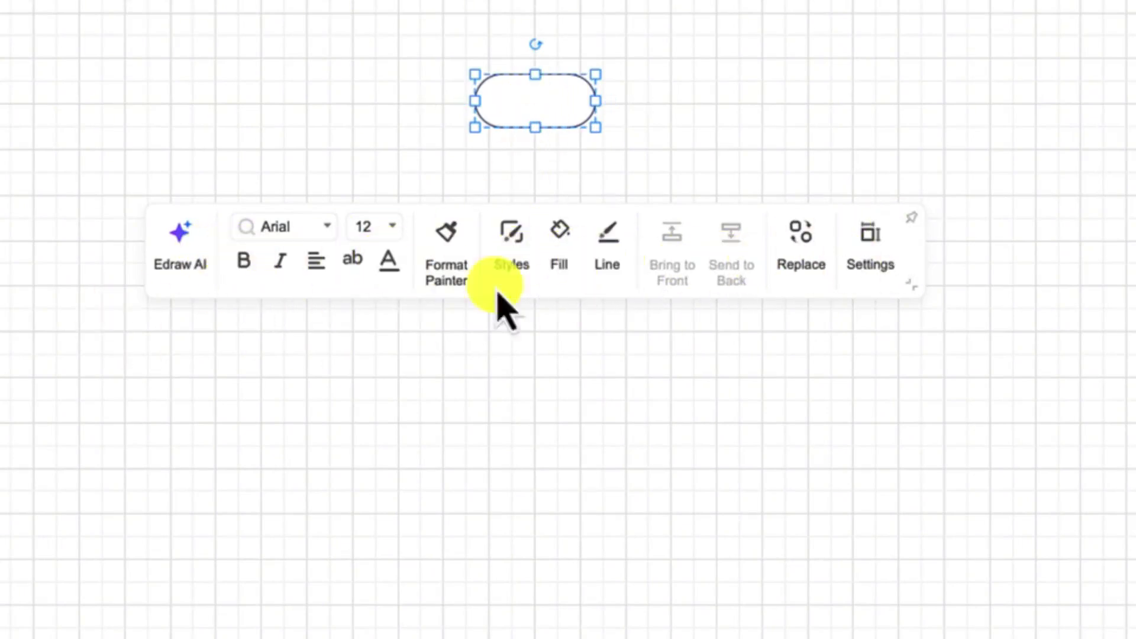
Step: Label the terminator shape START and reselect it to check its font options
{"action": "double_click", "coordinate": [534, 104]}
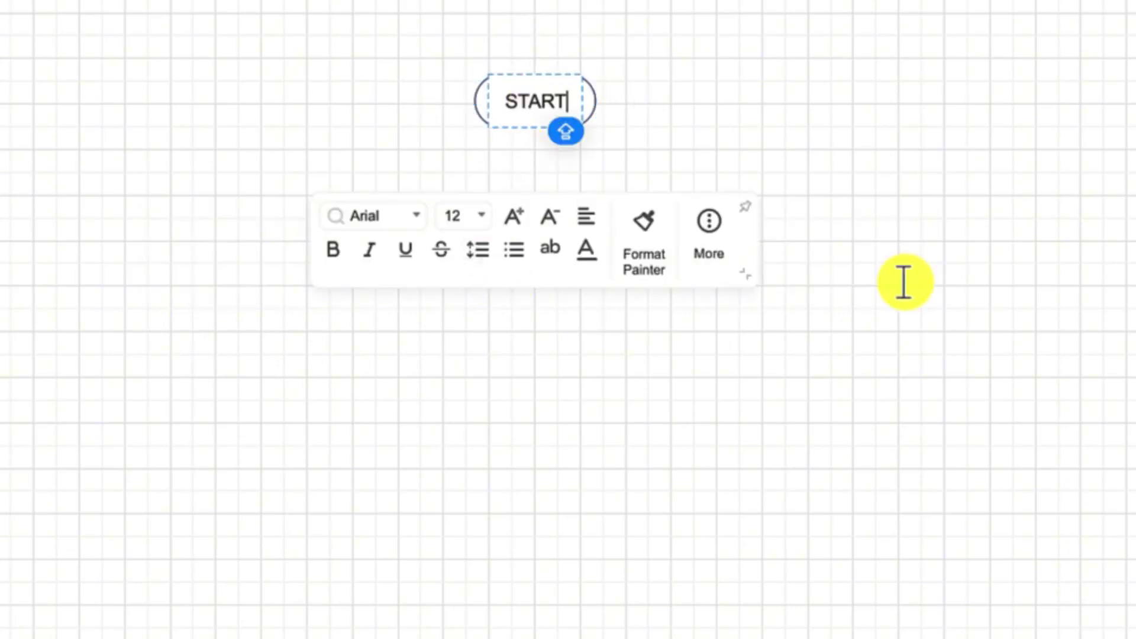
{"action": "left_click", "coordinate": [762, 138]}
{"action": "left_click", "coordinate": [504, 107]}
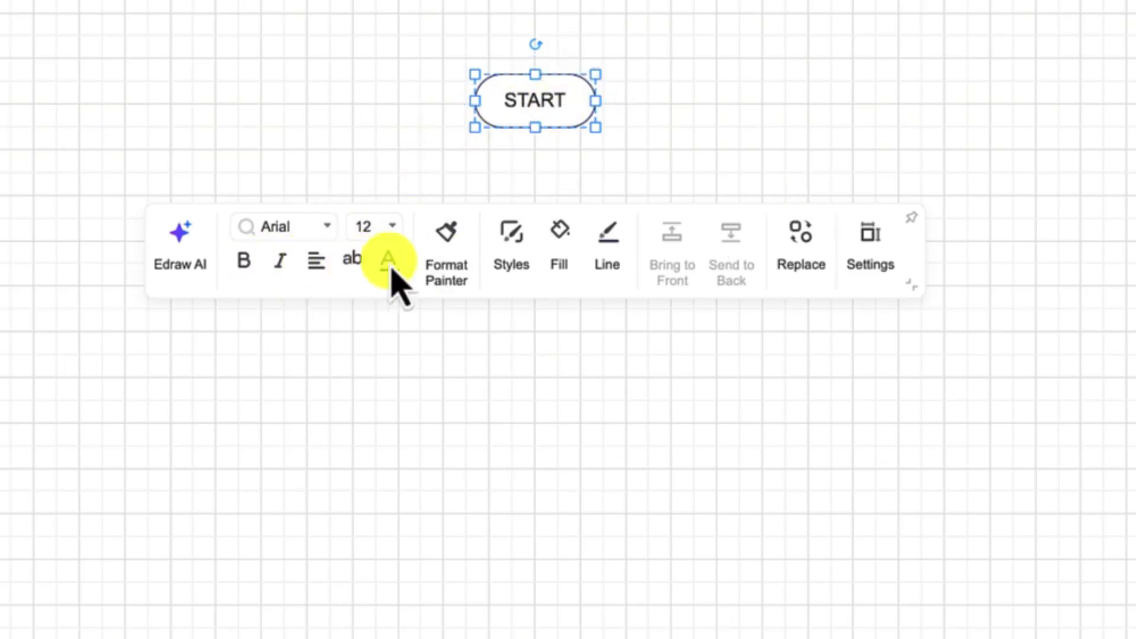
{"action": "left_click", "coordinate": [264, 227]}
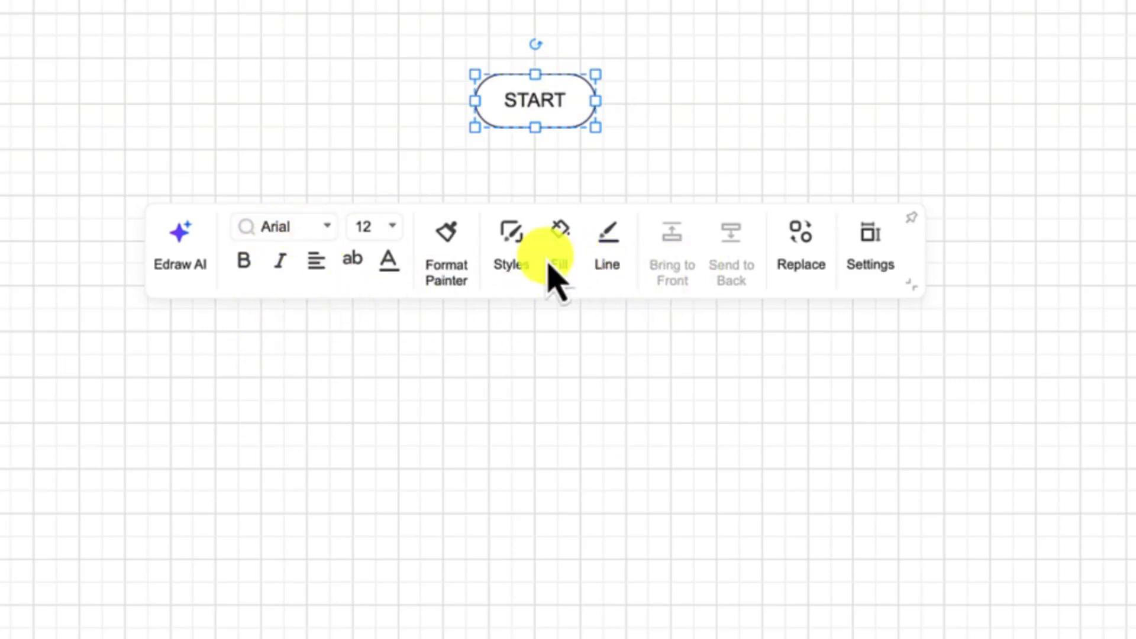
Step: Add two connected rounded rectangles in sequence below START, and a connected decision diamond to the right of the second one
{"action": "mouse_move", "coordinate": [521, 95]}
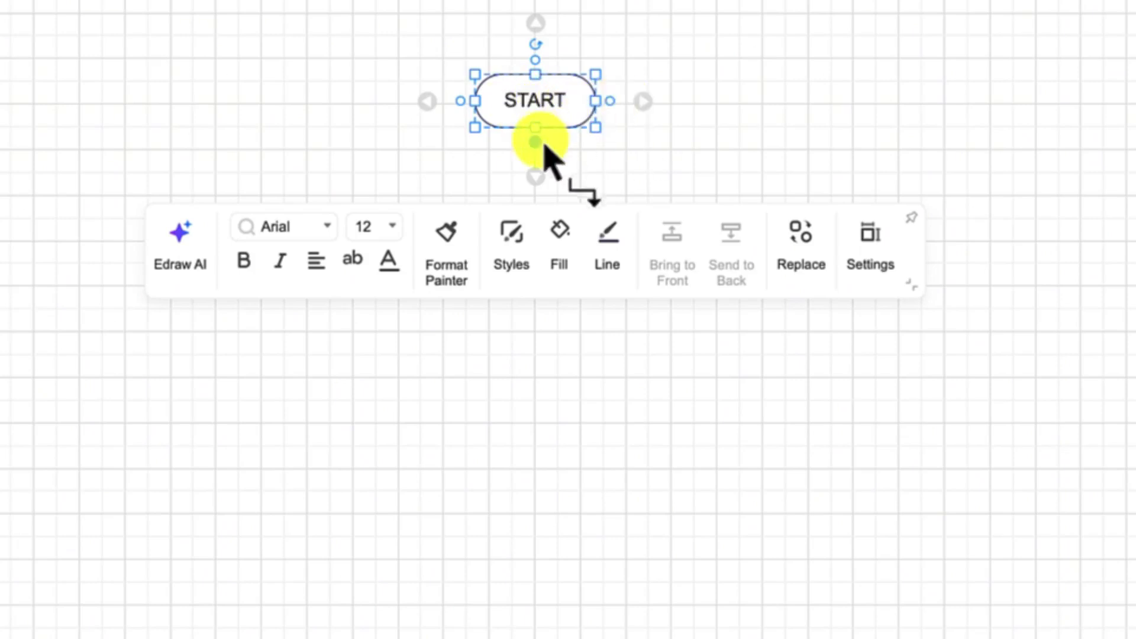
{"action": "mouse_move", "coordinate": [536, 177]}
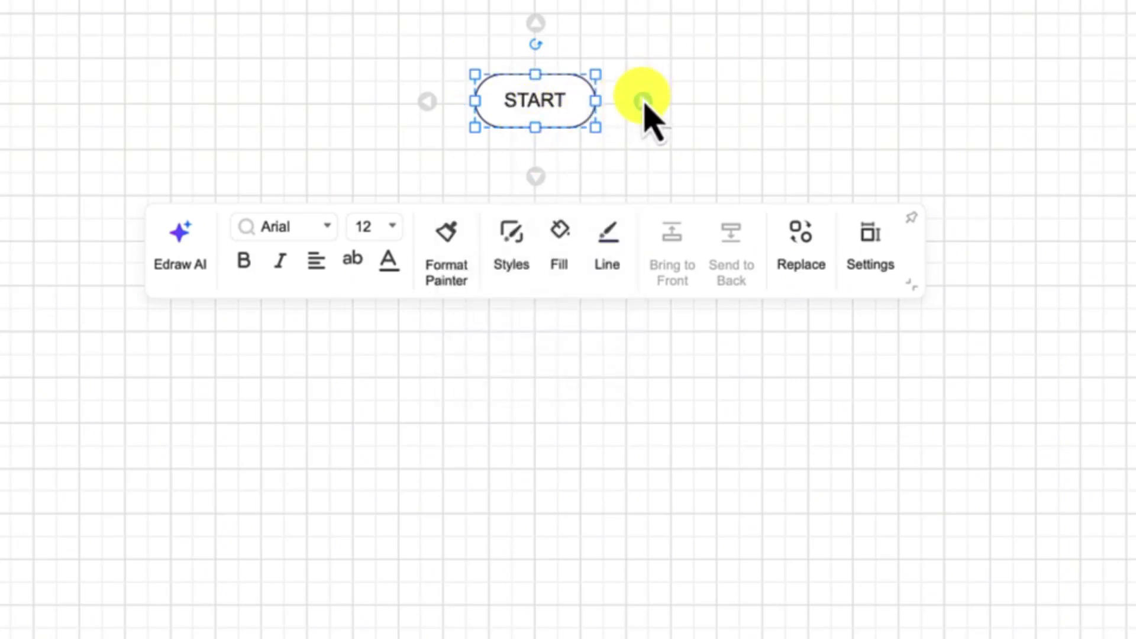
{"action": "mouse_move", "coordinate": [643, 101]}
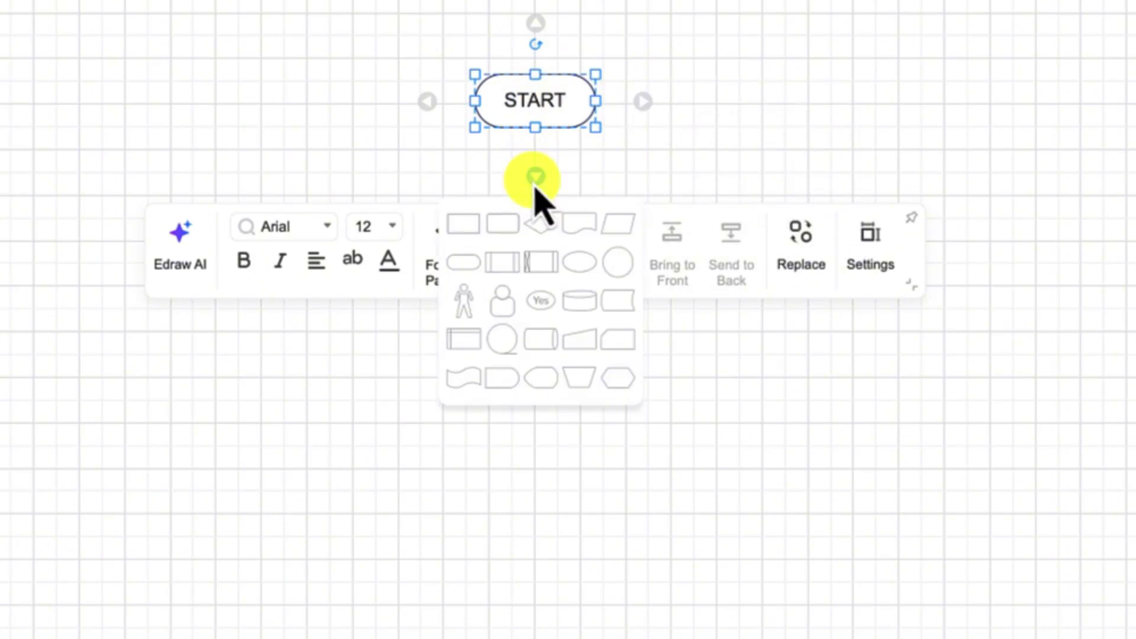
{"action": "left_click", "coordinate": [506, 228]}
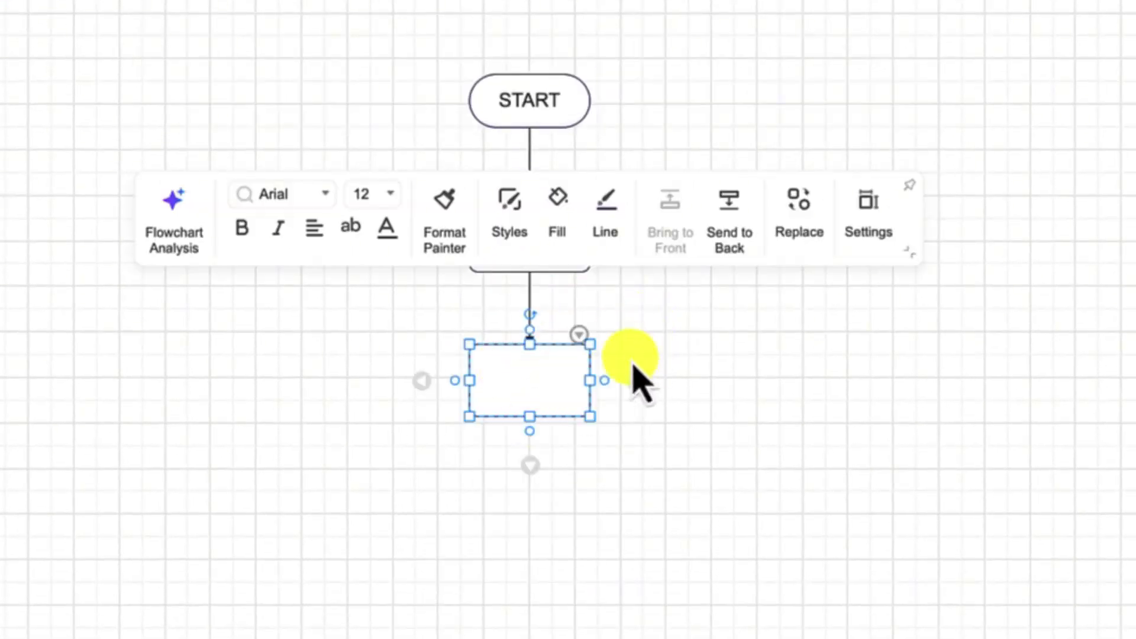
{"action": "mouse_move", "coordinate": [645, 390]}
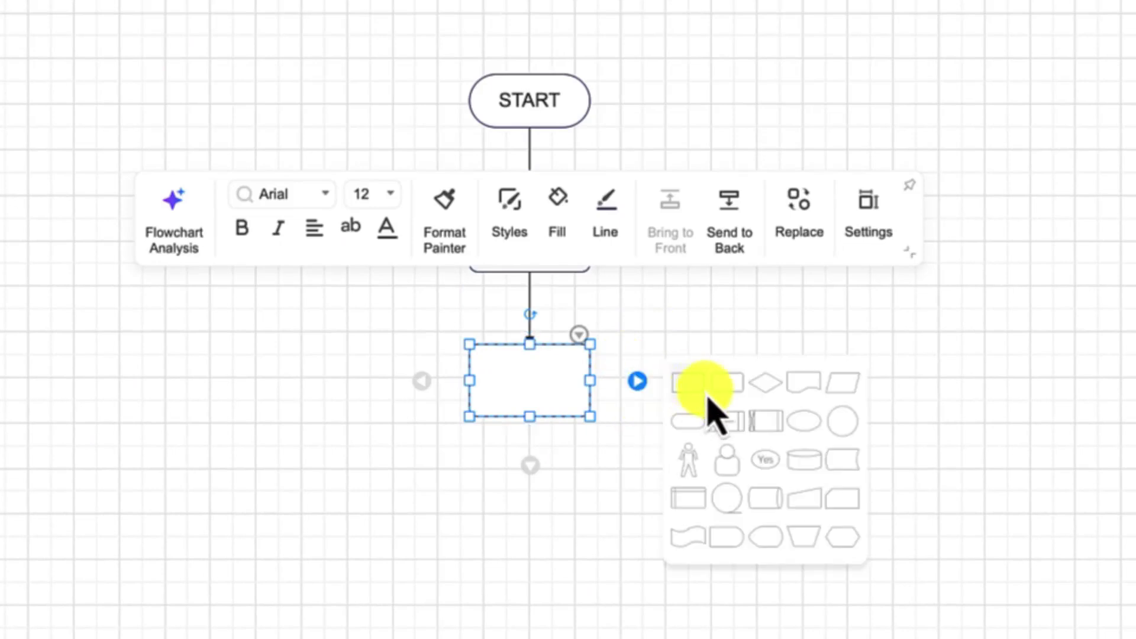
{"action": "left_click", "coordinate": [756, 391]}
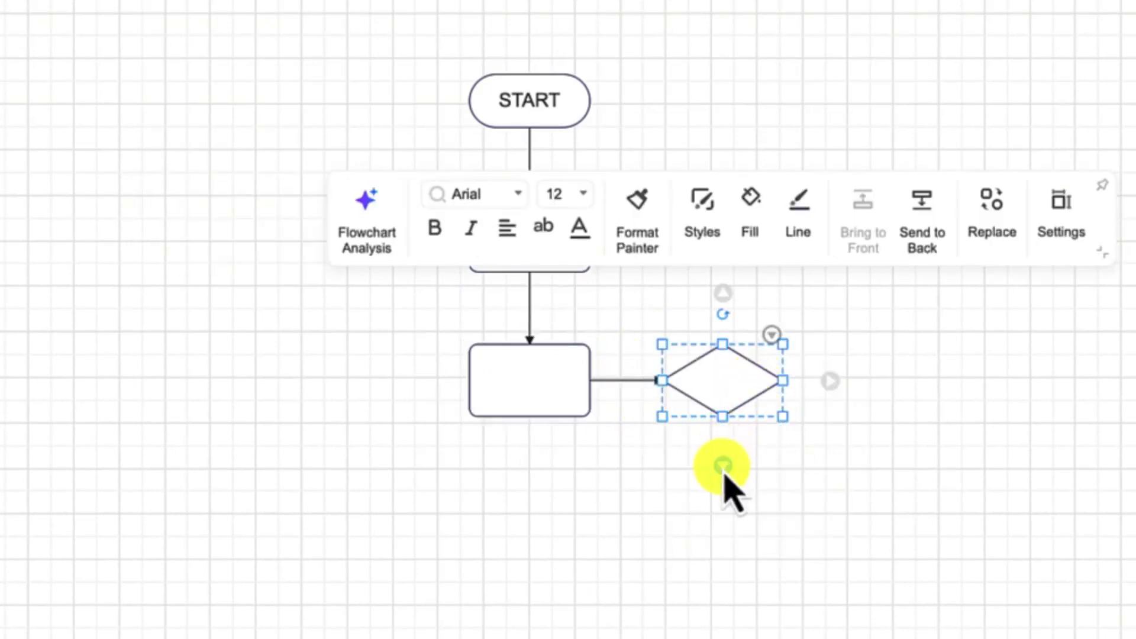
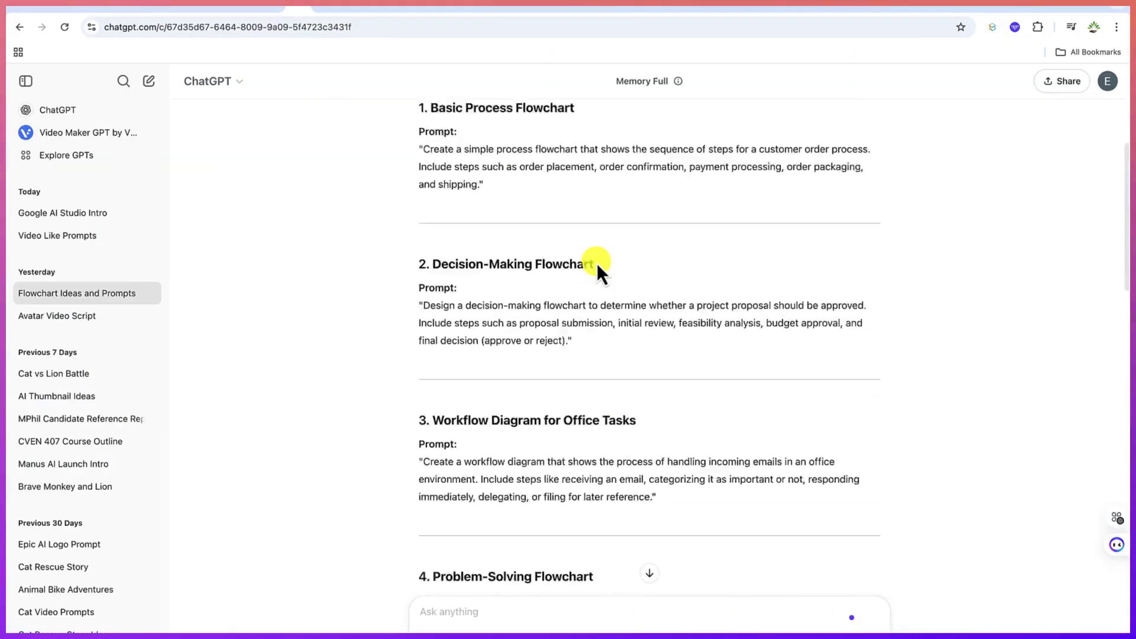
Step: Copy the Basic Process Flowchart prompt about a customer order process from the ChatGPT answer
{"action": "scroll", "coordinate": [597, 262], "scroll_direction": "up", "scroll_amount": 3}
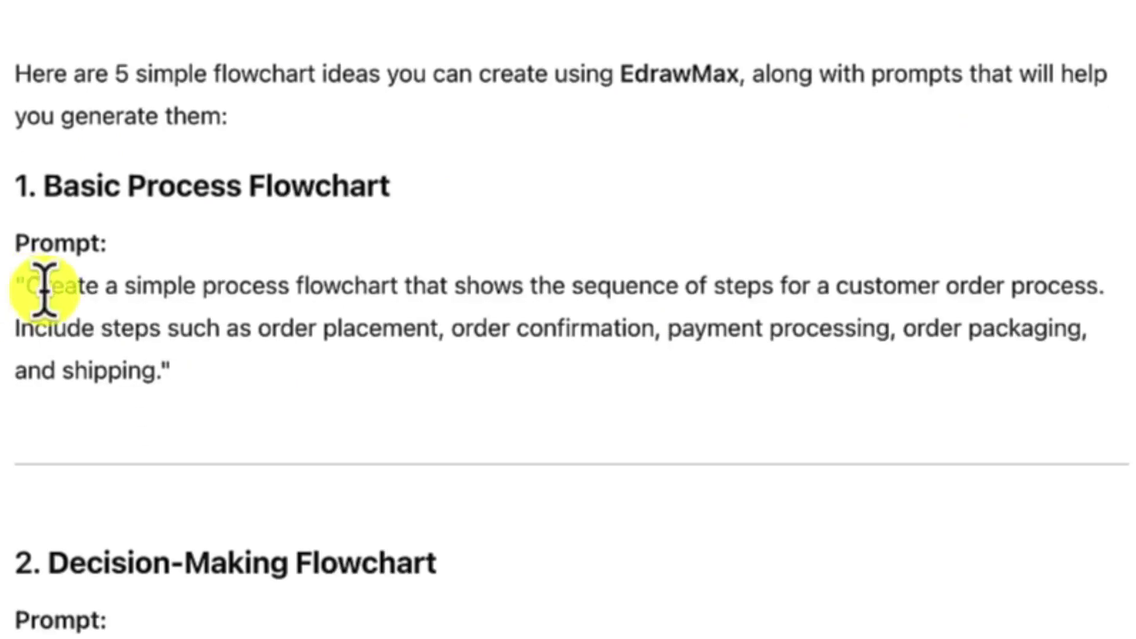
{"action": "left_click_drag", "start_coordinate": [49, 478], "coordinate": [174, 563]}
{"action": "key", "text": "super+c"}
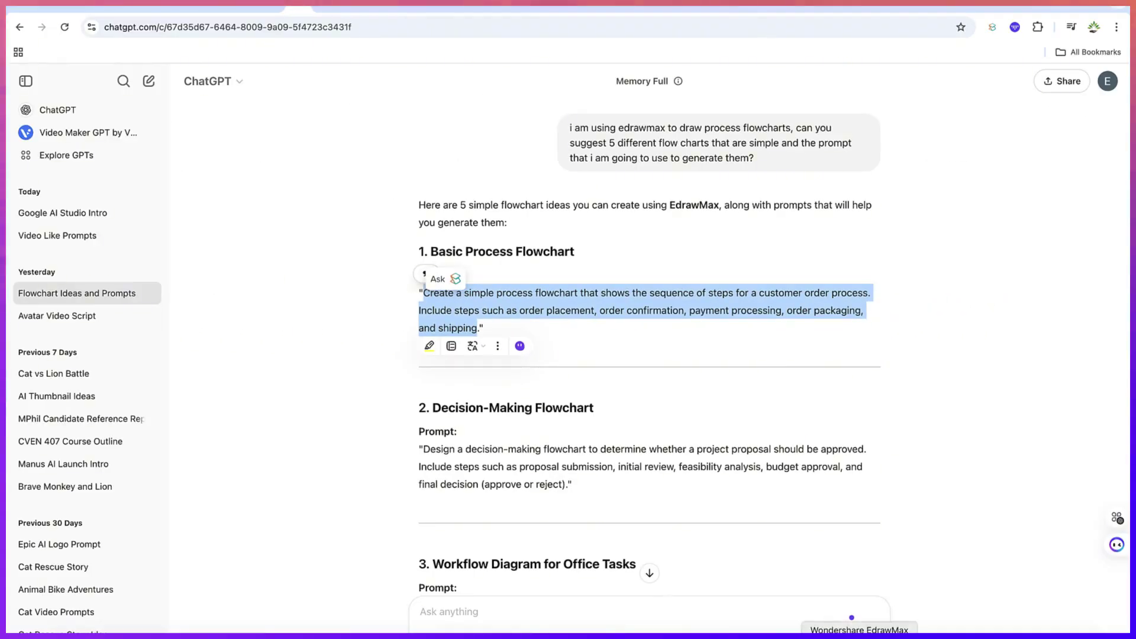
Step: Switch to EdrawMax, paste the copied prompt into the Edraw AI chat and send it, agreeing to the service terms
{"action": "left_click", "coordinate": [859, 636]}
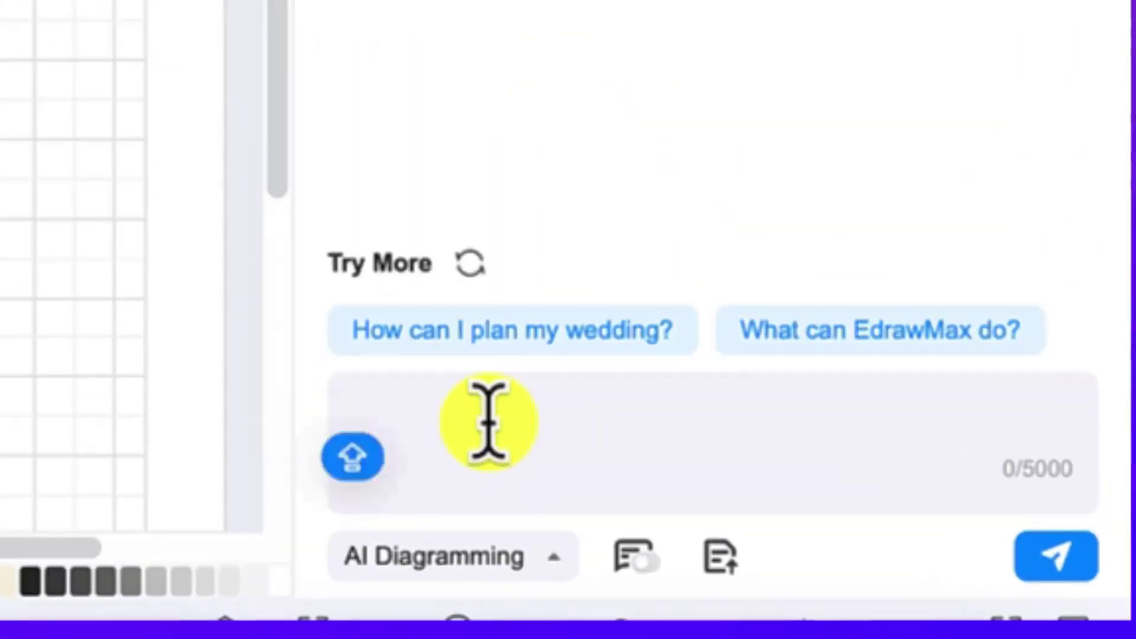
{"action": "key", "text": "super+v"}
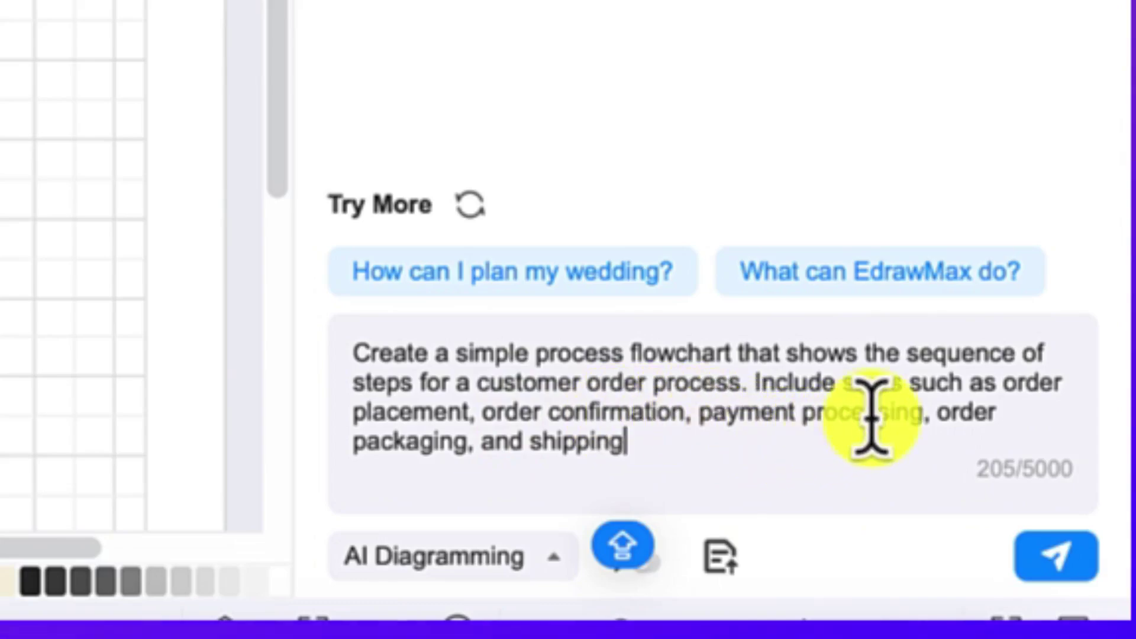
{"action": "left_click", "coordinate": [1056, 557]}
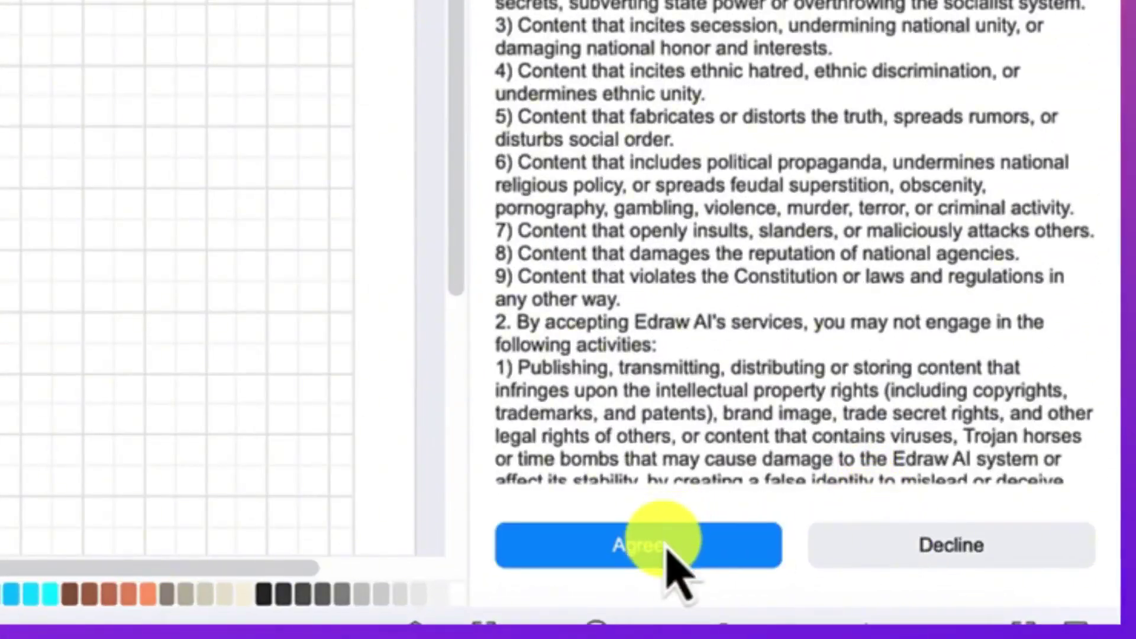
{"action": "left_click", "coordinate": [956, 601]}
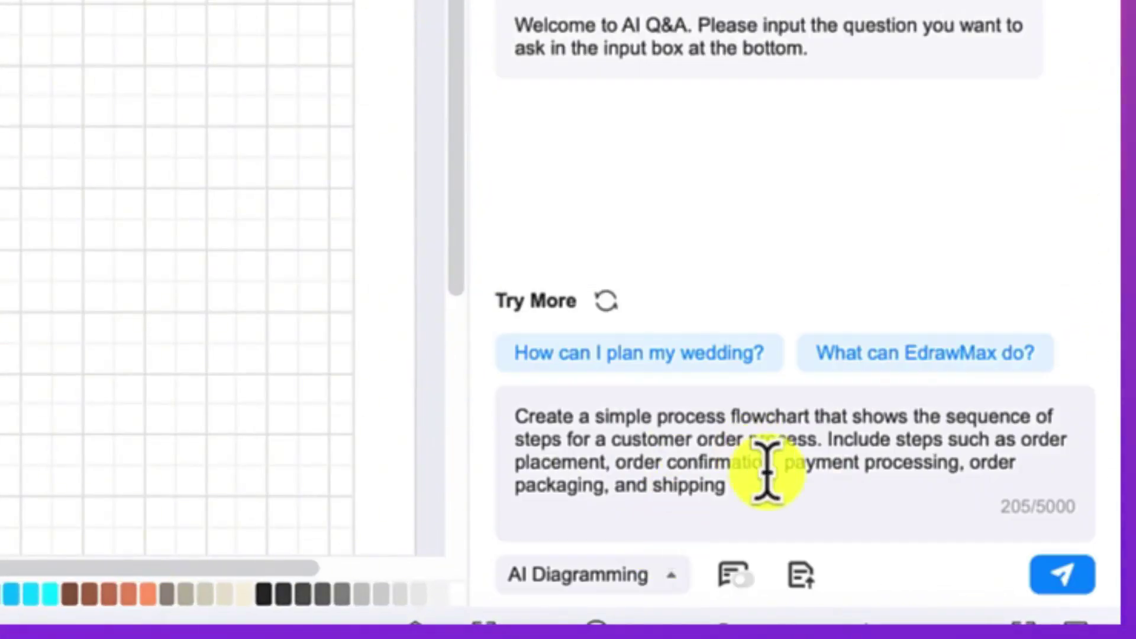
{"action": "key", "text": "Return"}
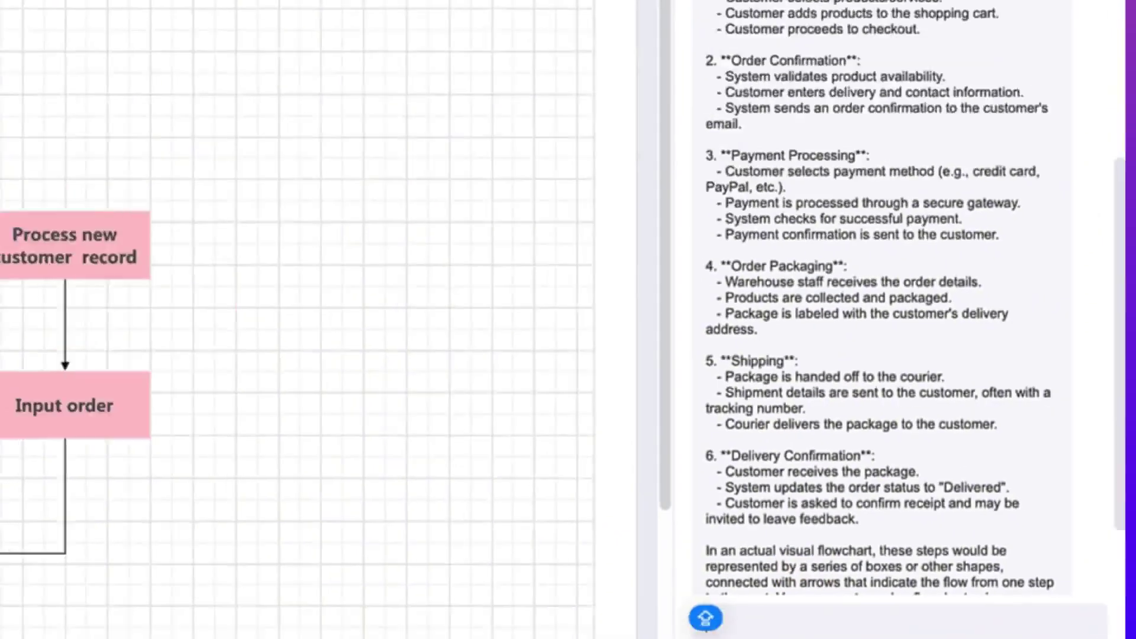
Step: Set the Edraw AI diagramming mode to Flowchart
{"action": "left_click", "coordinate": [956, 616]}
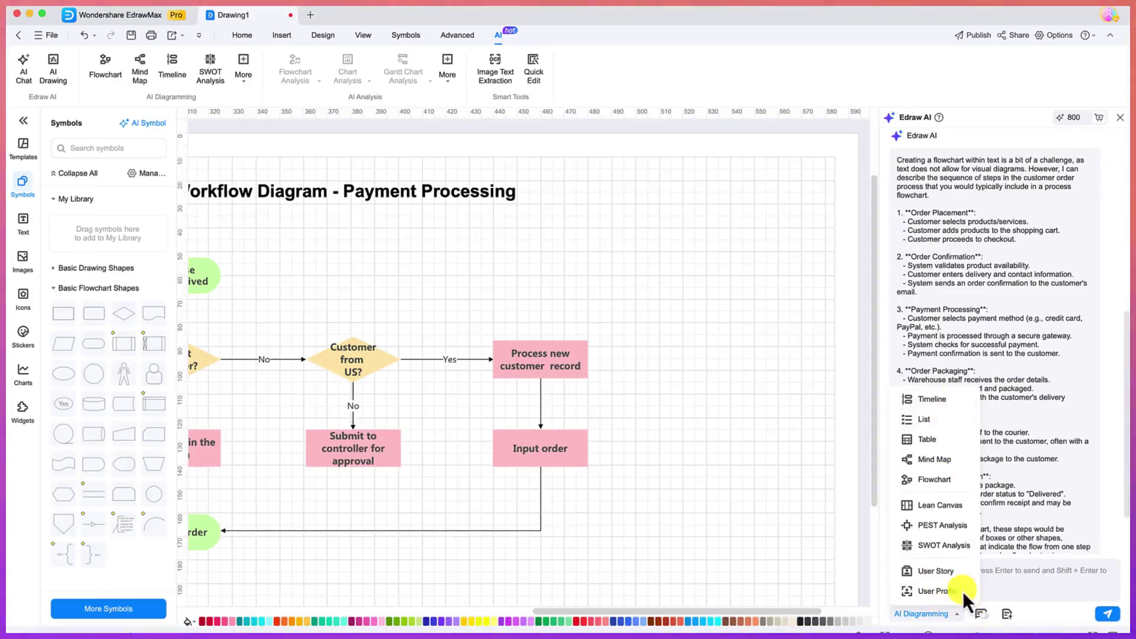
{"action": "left_click", "coordinate": [941, 502]}
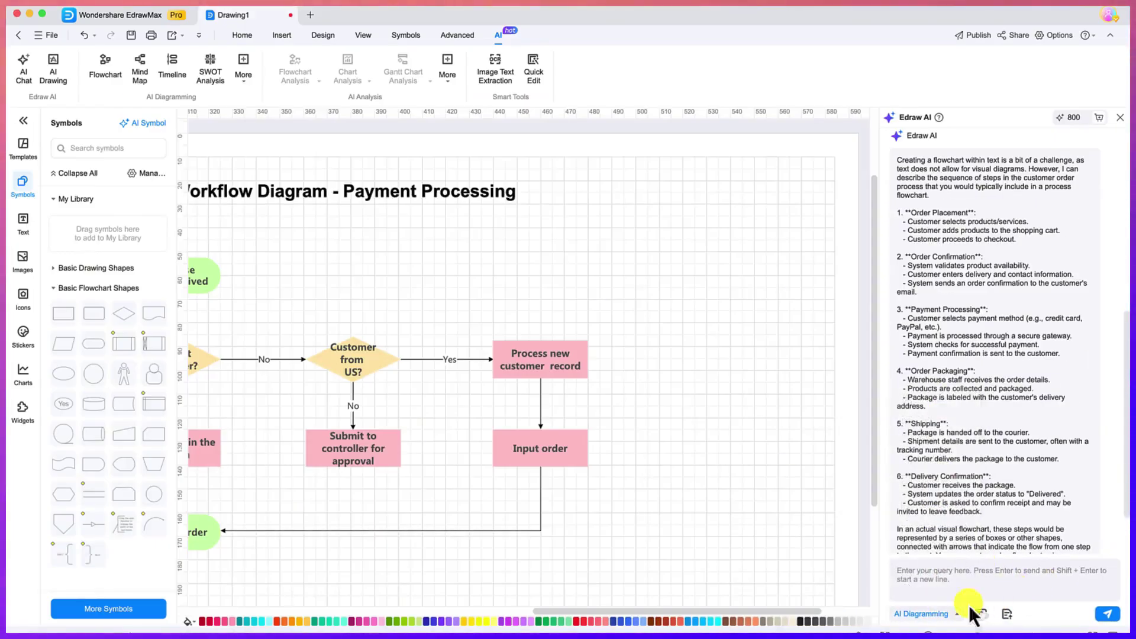
{"action": "scroll", "coordinate": [958, 355], "scroll_direction": "down", "scroll_amount": 1}
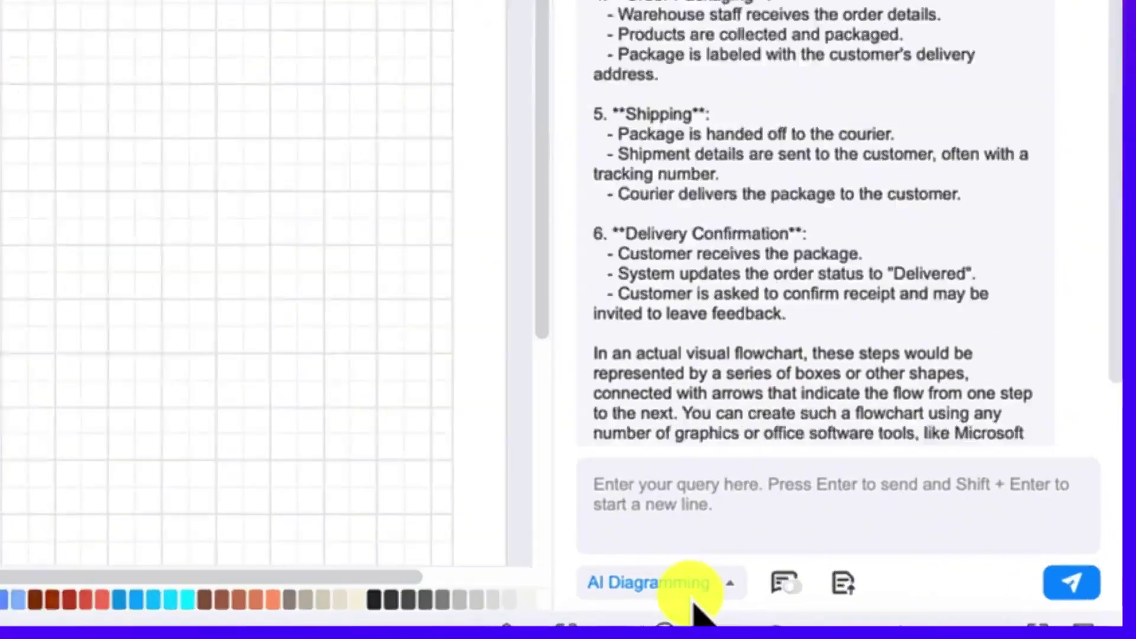
{"action": "left_click", "coordinate": [945, 617]}
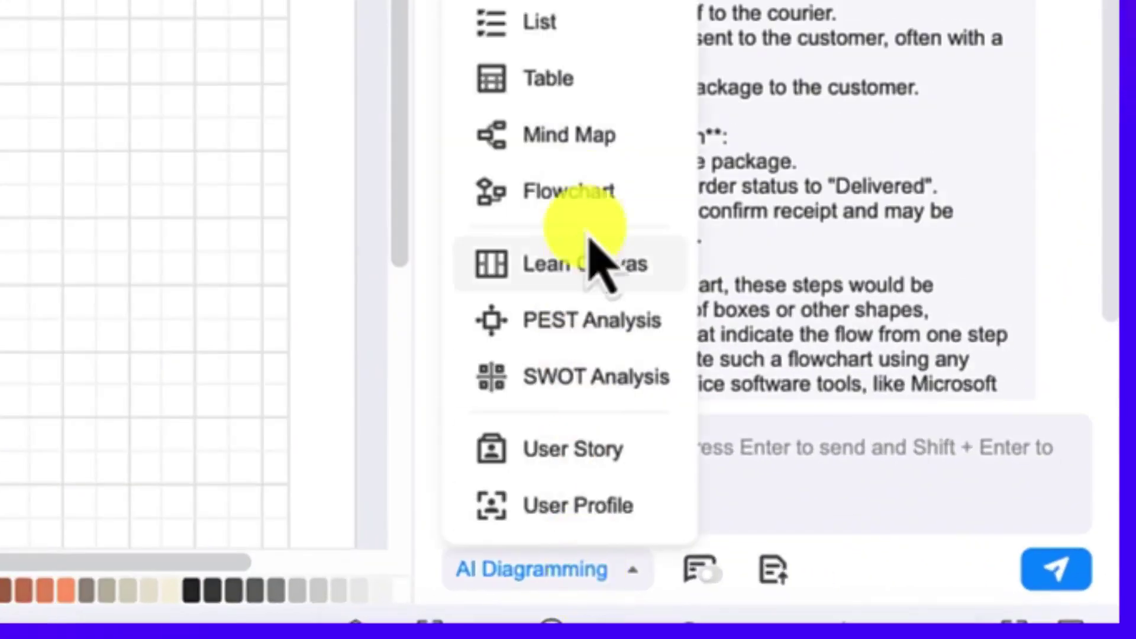
{"action": "left_click", "coordinate": [598, 195]}
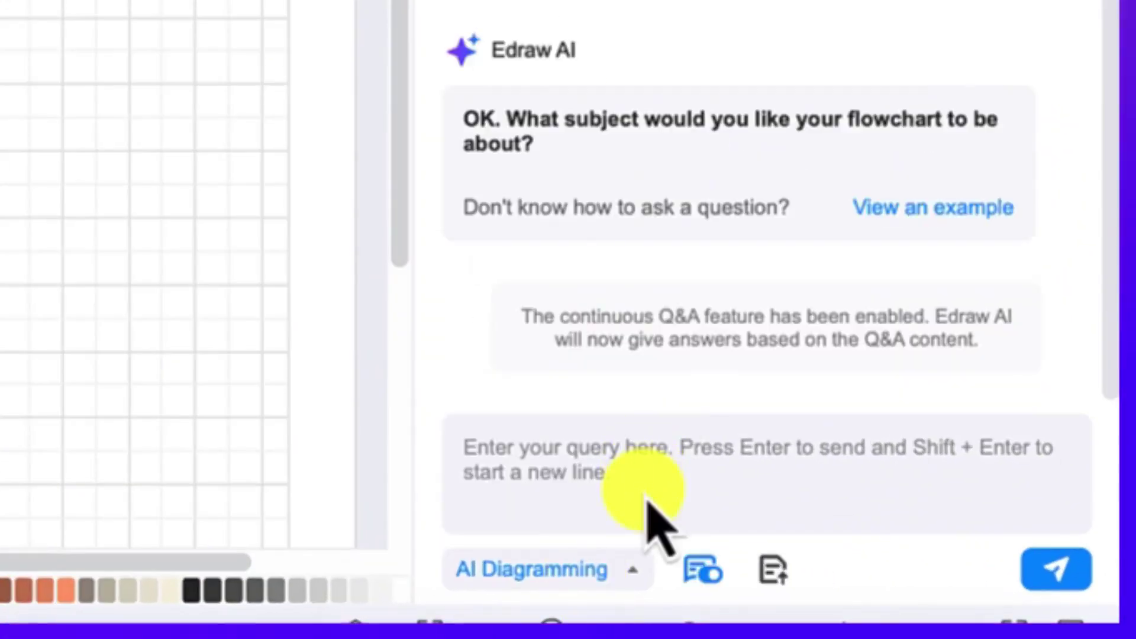
Step: Send the customer order process prompt covering order placement, order confirmation, payment processing, order packaging and shipping to generate a flowchart
{"action": "left_click", "coordinate": [594, 474]}
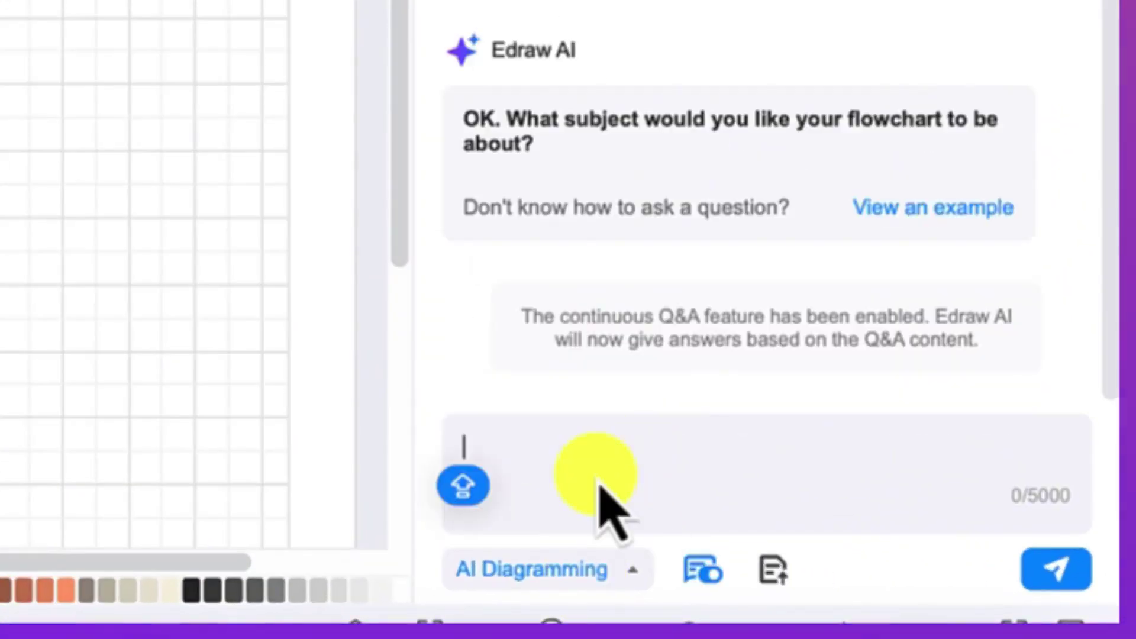
{"action": "type", "text": "Create a simple process flowchart that shows the sequence of steps for a customer order process. Include steps such as order placement, order confirmation, payment processing, order packaging, and shipping"}
{"action": "key", "text": "Return"}
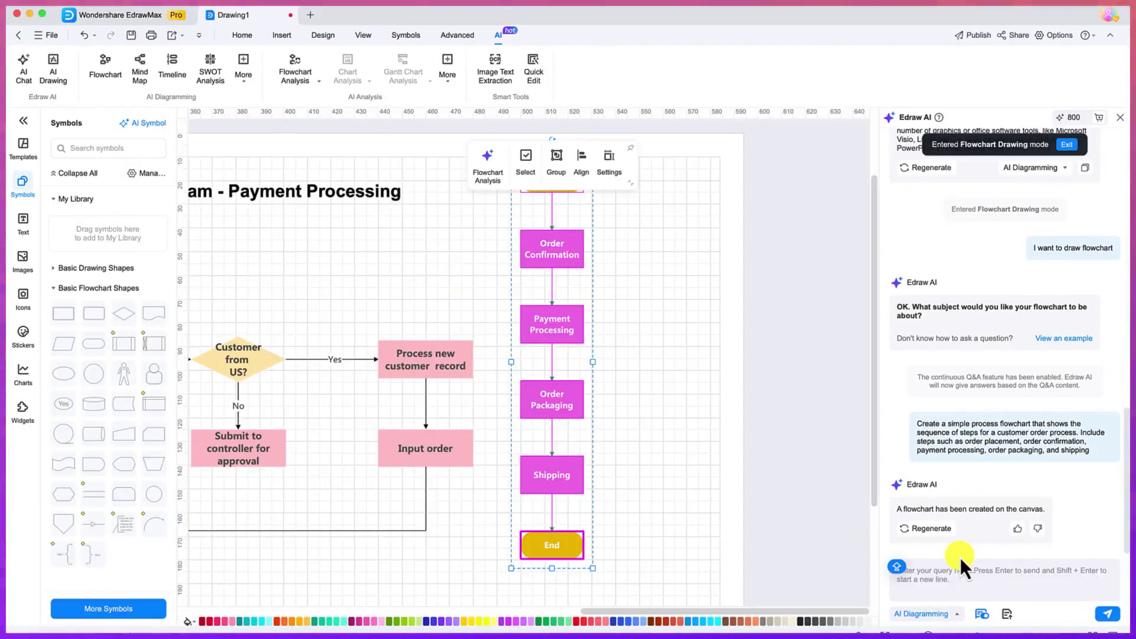
Step: Examine the generated flowchart from Order Placement to End and check the formatting options of its individual shapes and text
{"action": "scroll", "coordinate": [724, 444], "scroll_direction": "up", "scroll_amount": 3}
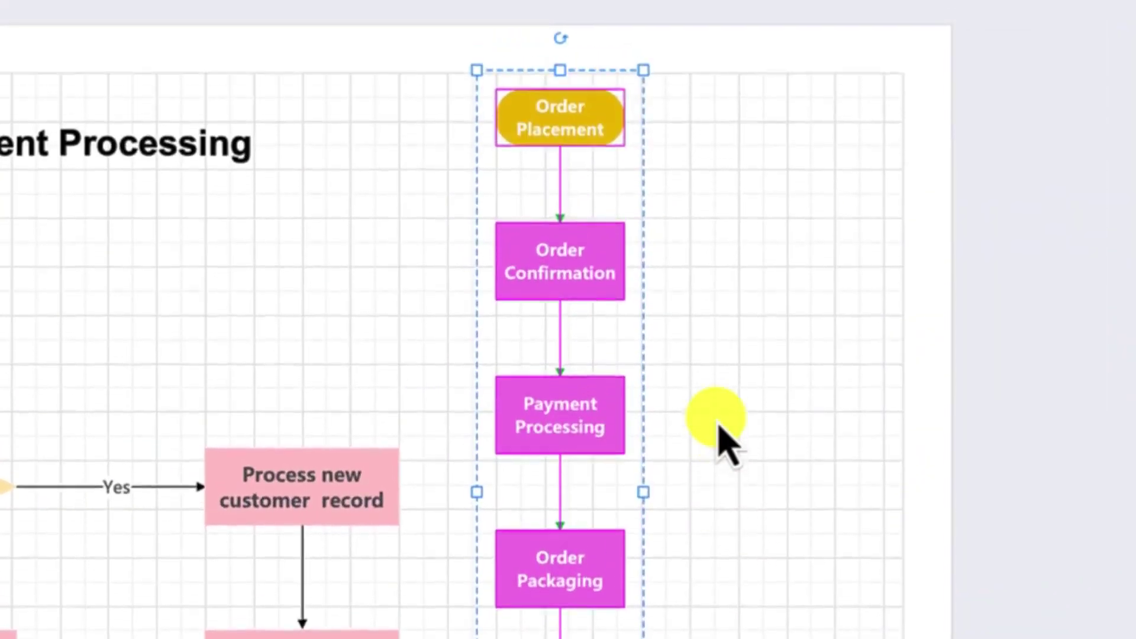
{"action": "scroll", "coordinate": [725, 443], "scroll_direction": "down", "scroll_amount": 4}
{"action": "scroll", "coordinate": [723, 438], "scroll_direction": "up", "scroll_amount": 3}
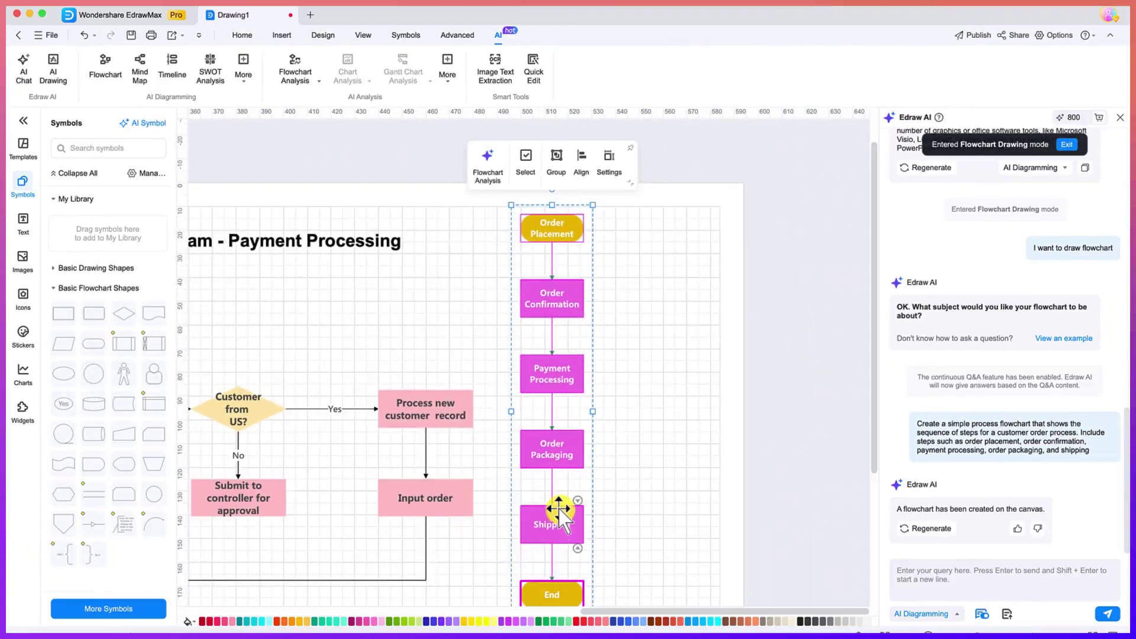
{"action": "scroll", "coordinate": [583, 638], "scroll_direction": "down", "scroll_amount": 2}
{"action": "scroll", "coordinate": [583, 638], "scroll_direction": "up", "scroll_amount": 2}
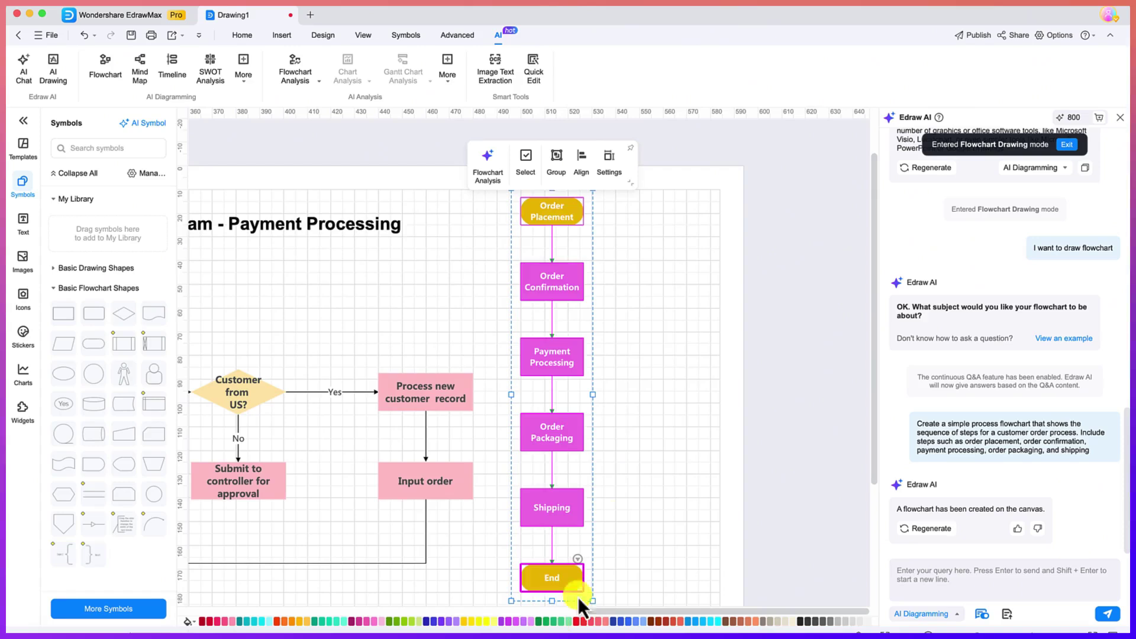
{"action": "left_click", "coordinate": [563, 290]}
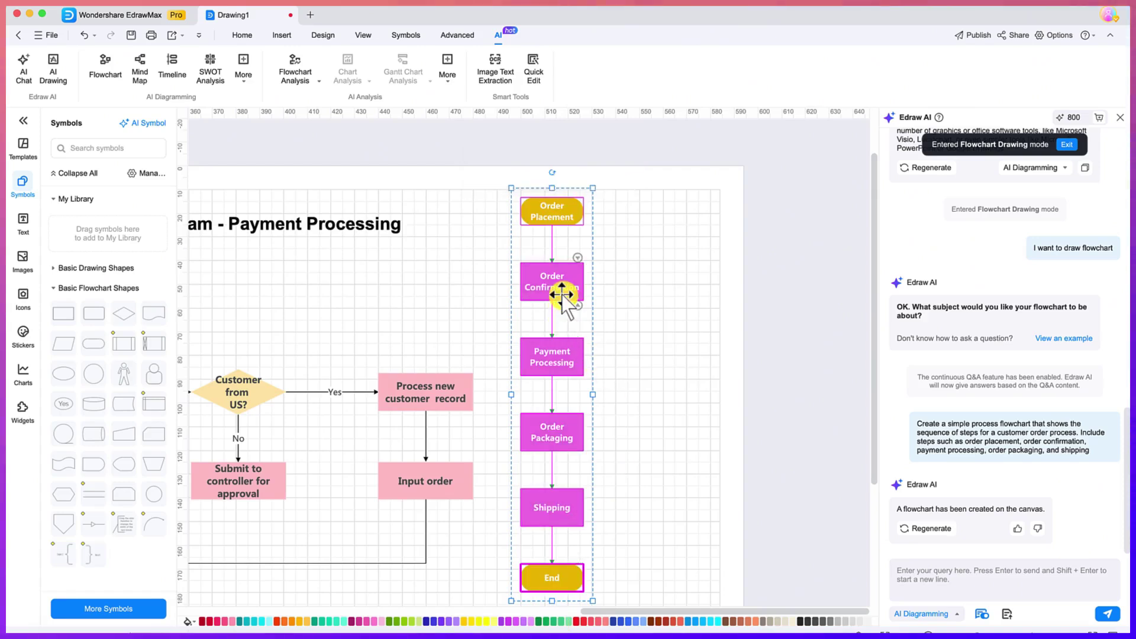
{"action": "left_click", "coordinate": [549, 219]}
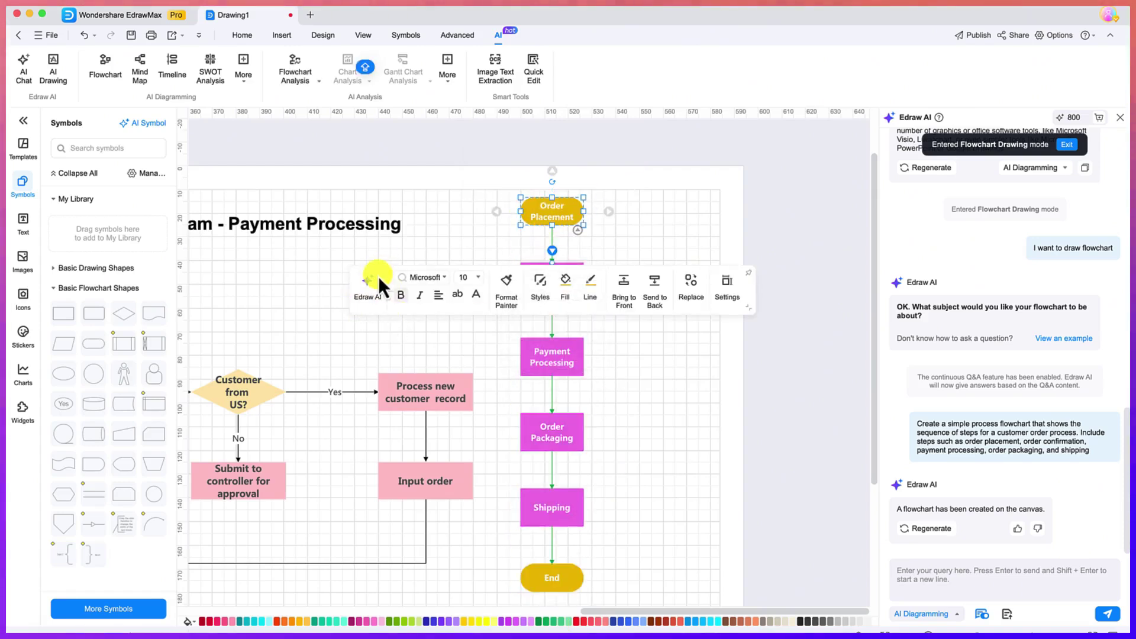
{"action": "double_click", "coordinate": [559, 509]}
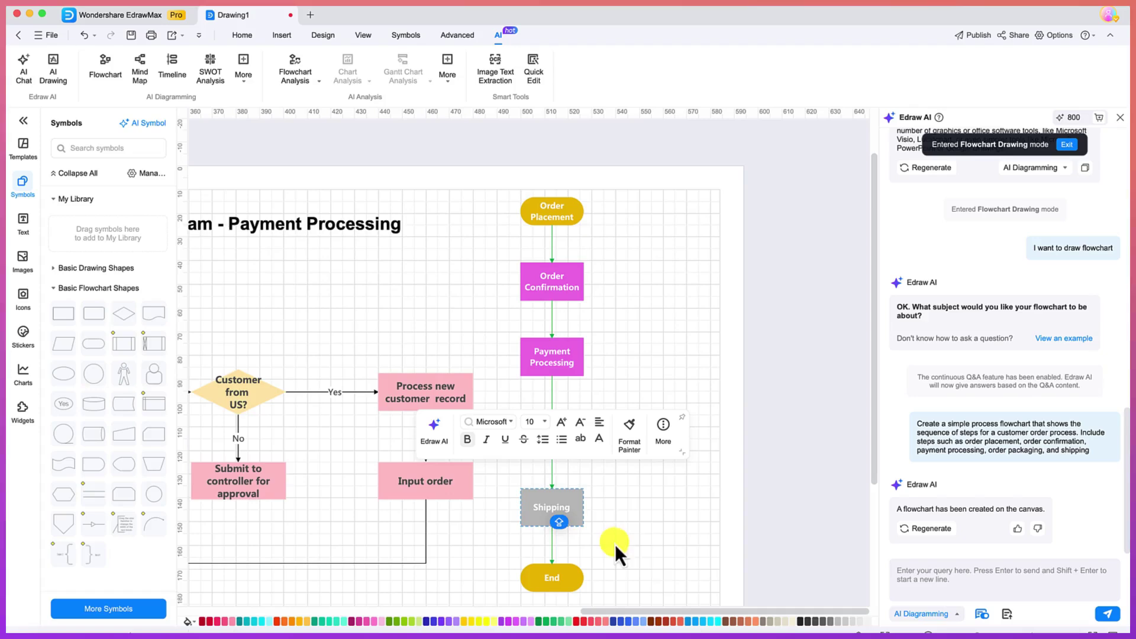
{"action": "left_click", "coordinate": [629, 519]}
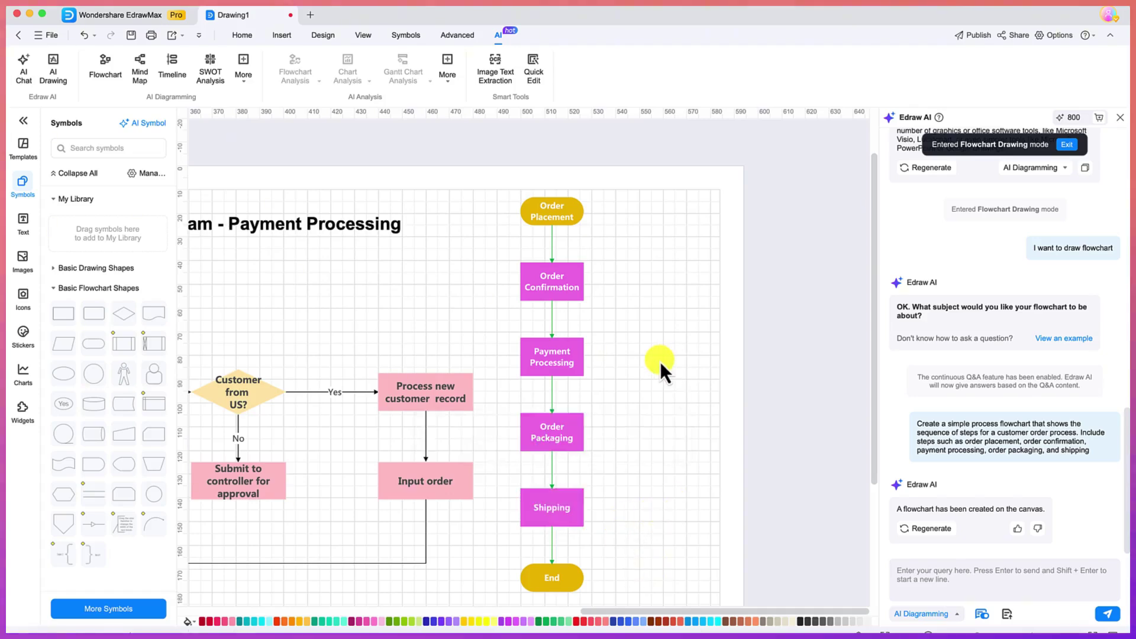
Step: Open AI Drawing for text-to-image creation and select the Symbol resource type in 2D style
{"action": "scroll", "coordinate": [661, 368], "scroll_direction": "down", "scroll_amount": 3}
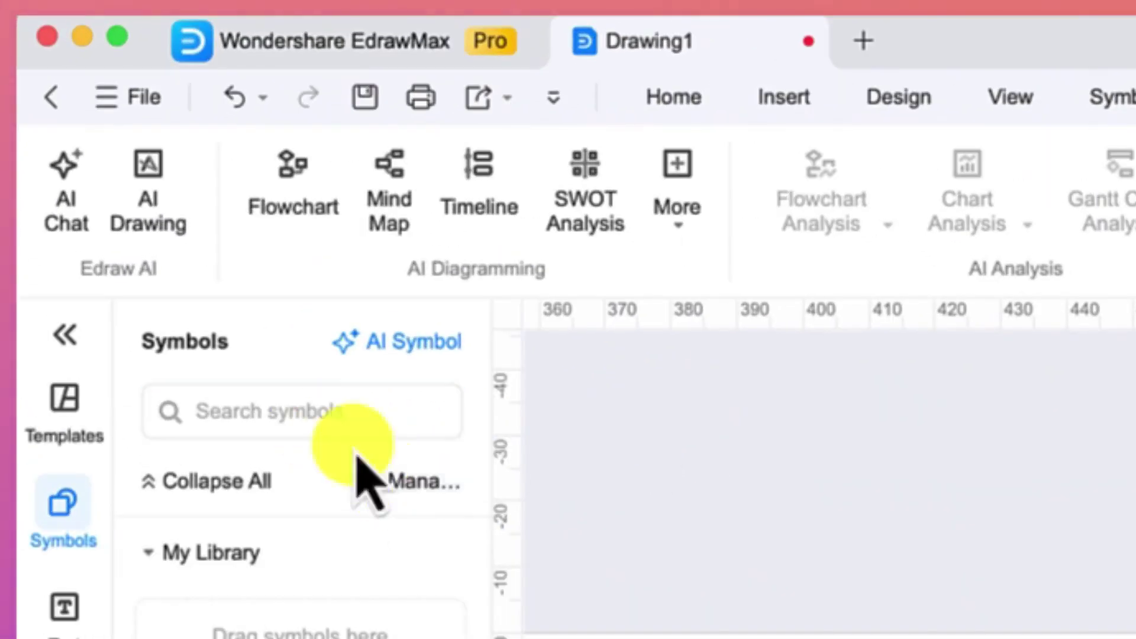
{"action": "left_click", "coordinate": [153, 183]}
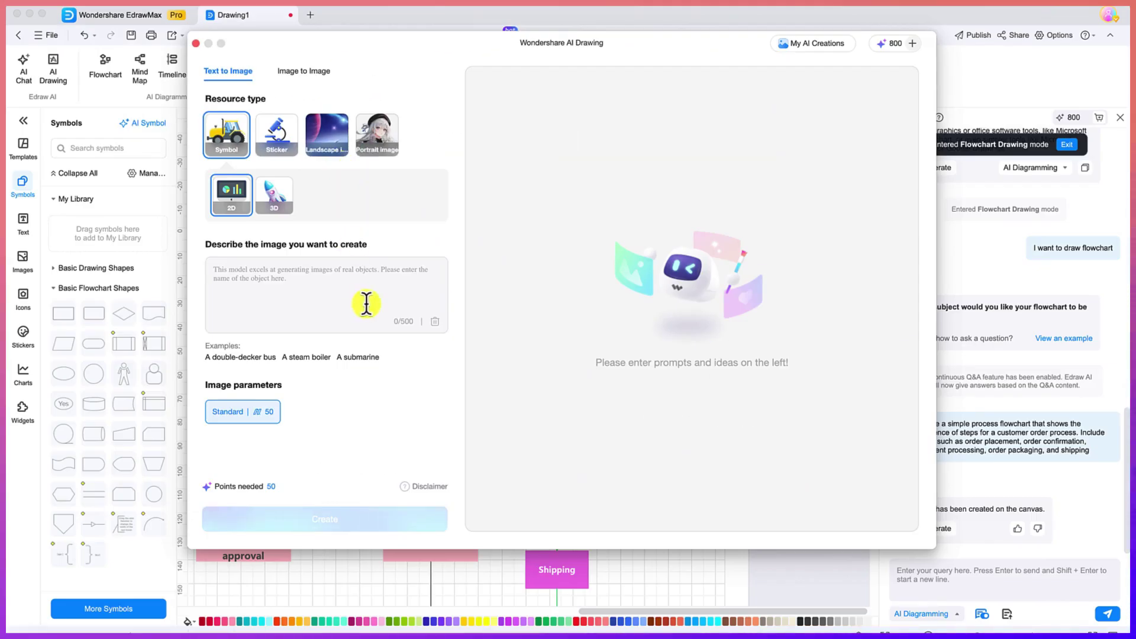
{"action": "left_click", "coordinate": [382, 330]}
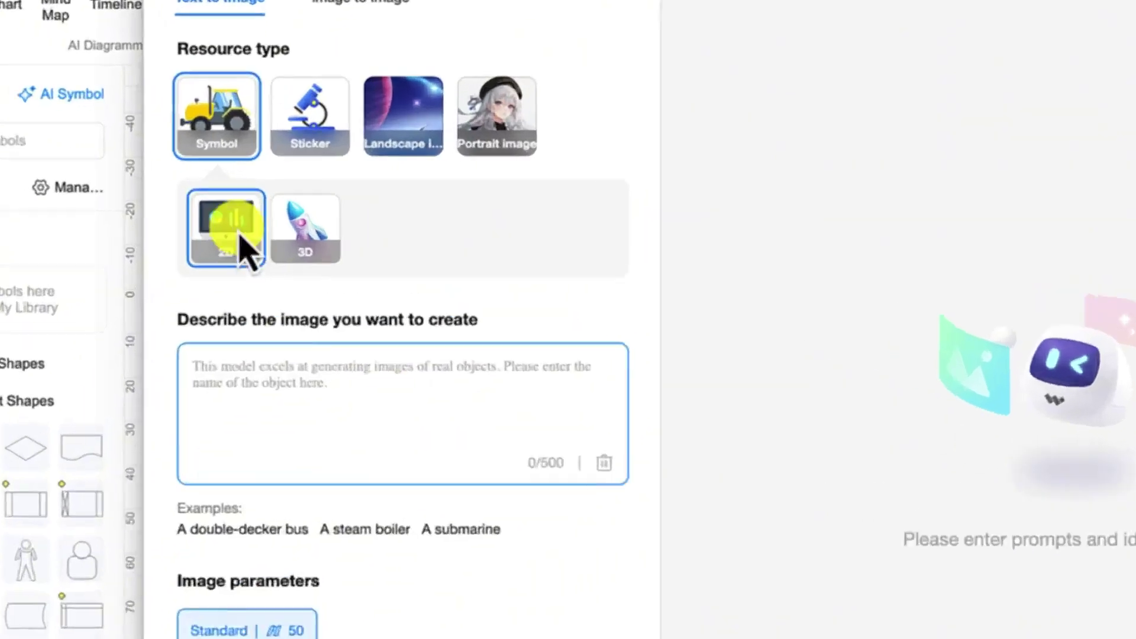
{"action": "left_click", "coordinate": [228, 132]}
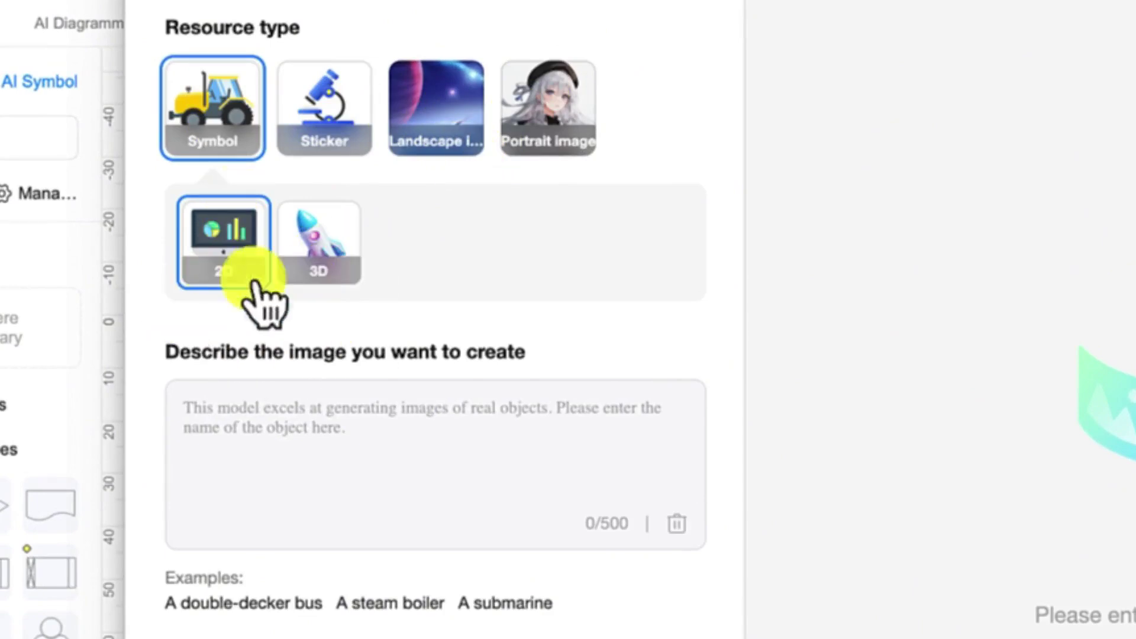
Step: Generate an image from the description "create the image of a customer happy in the shop" and insert it on the canvas
{"action": "left_click", "coordinate": [323, 441]}
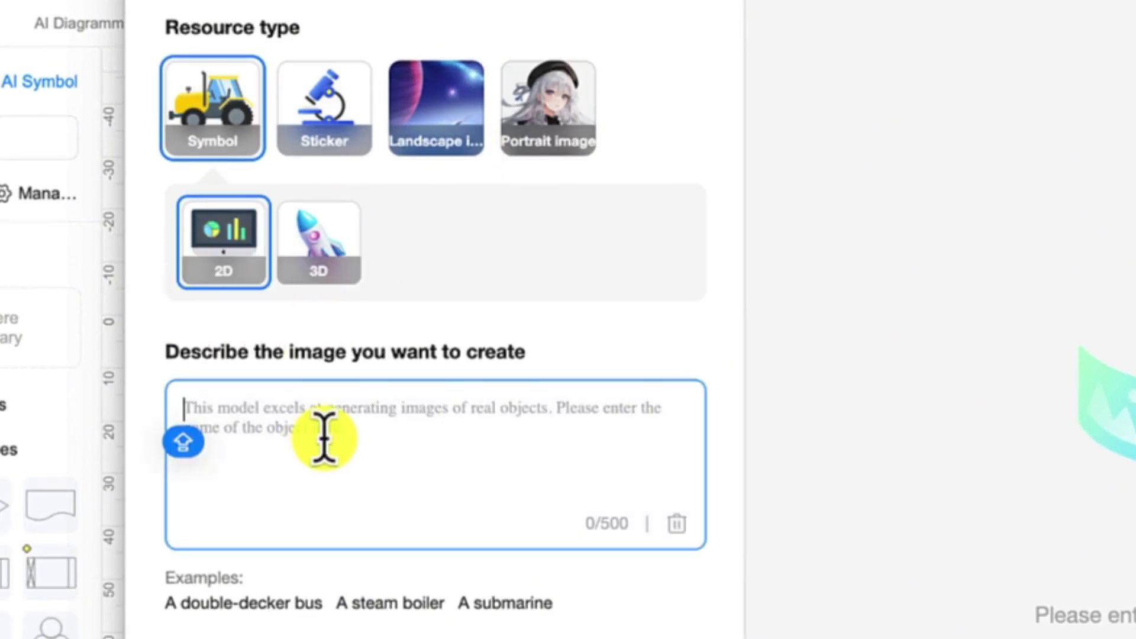
{"action": "type", "text": "create the image of a customer happy in the shop"}
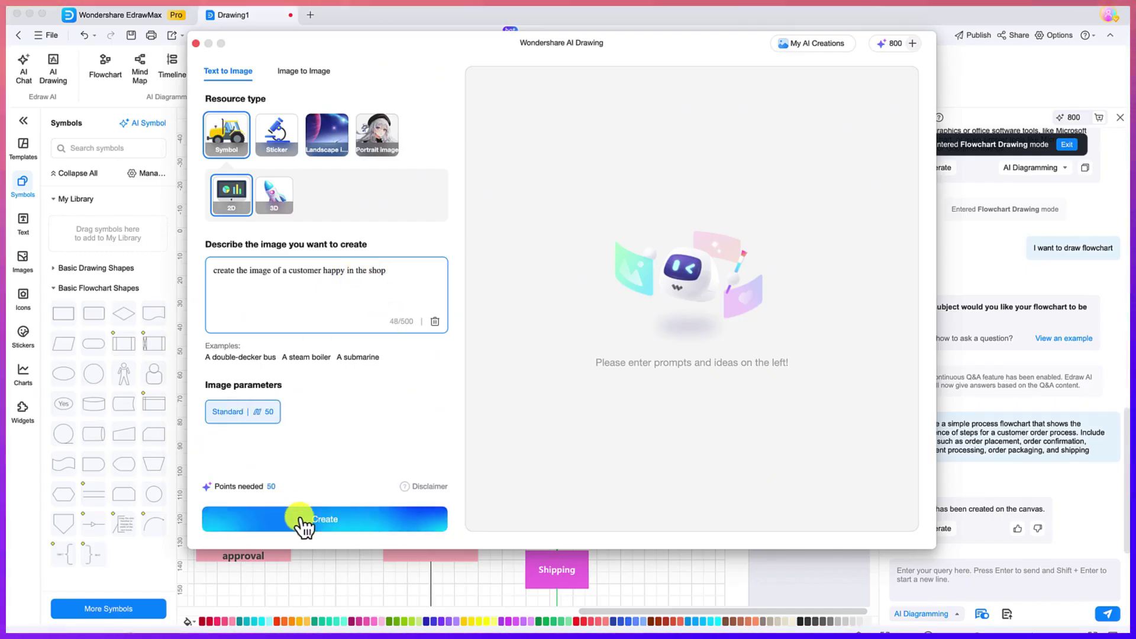
{"action": "left_click", "coordinate": [296, 520]}
{"action": "left_click", "coordinate": [800, 410]}
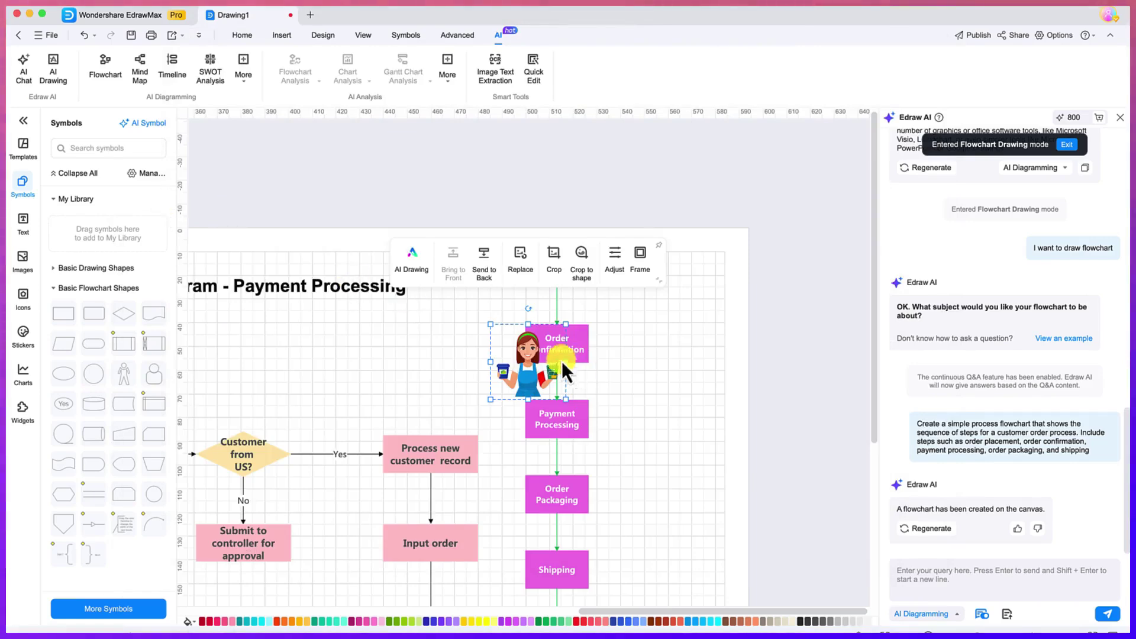
Step: Move the generated customer image into the empty space to the right of the Shipping box
{"action": "left_click_drag", "start_coordinate": [526, 382], "coordinate": [630, 441]}
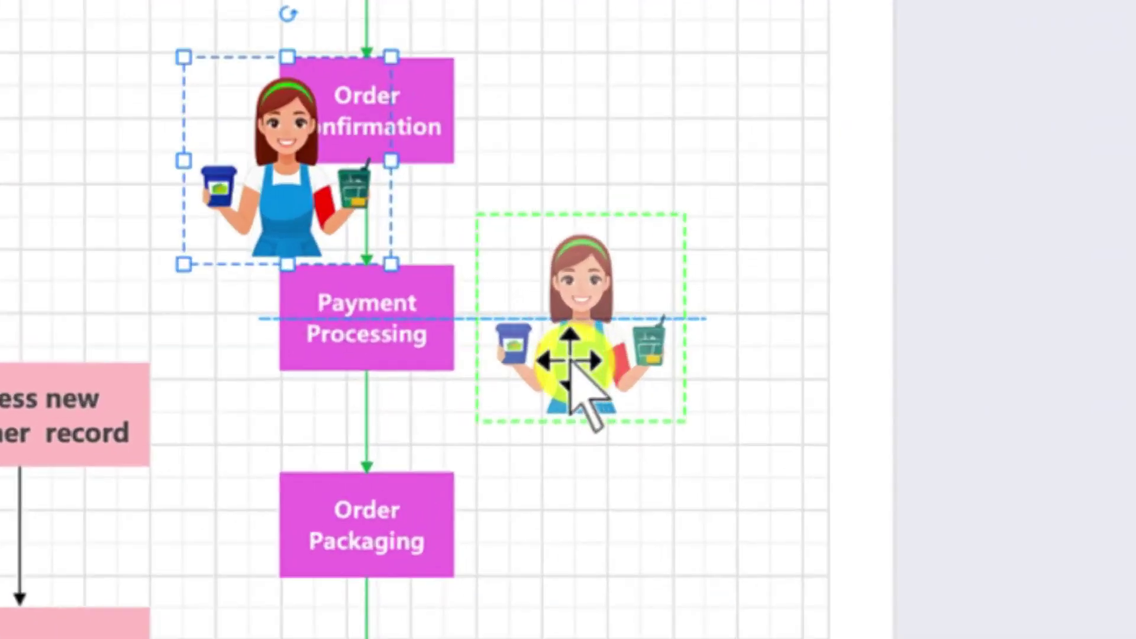
{"action": "left_click_drag", "start_coordinate": [571, 364], "coordinate": [571, 365]}
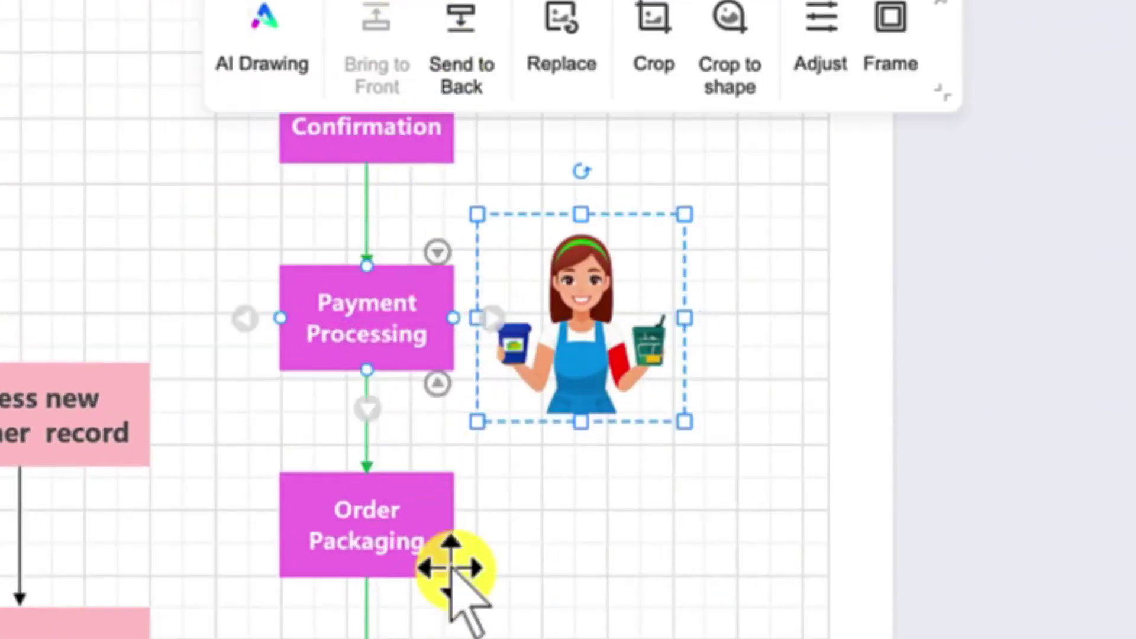
{"action": "scroll", "coordinate": [406, 616], "scroll_direction": "down", "scroll_amount": 5}
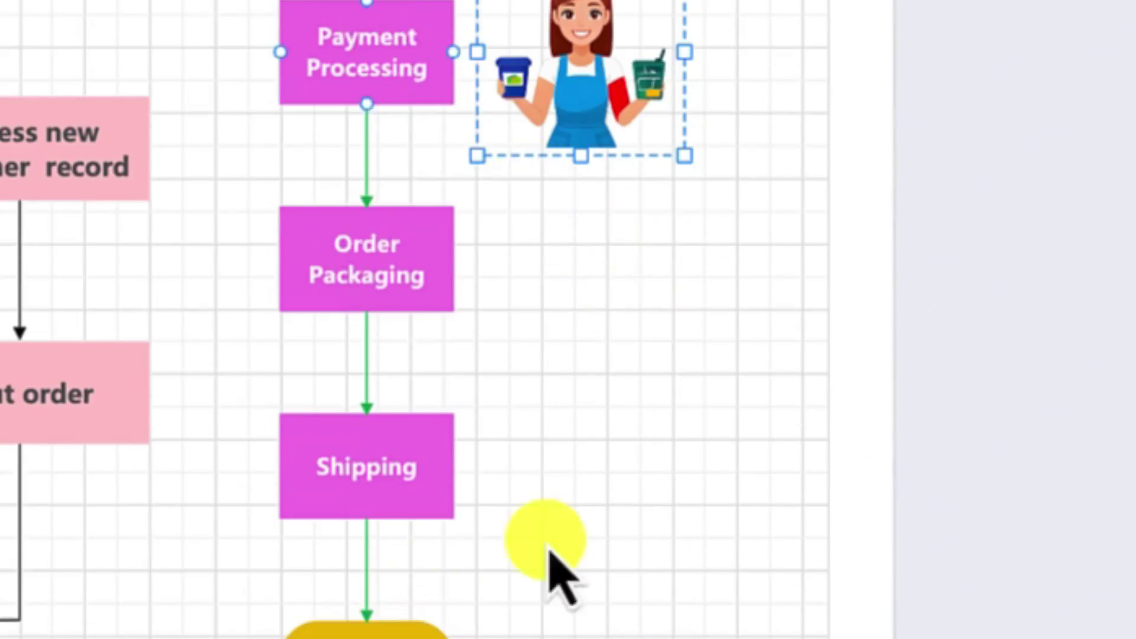
{"action": "left_click_drag", "start_coordinate": [497, 588], "coordinate": [478, 547]}
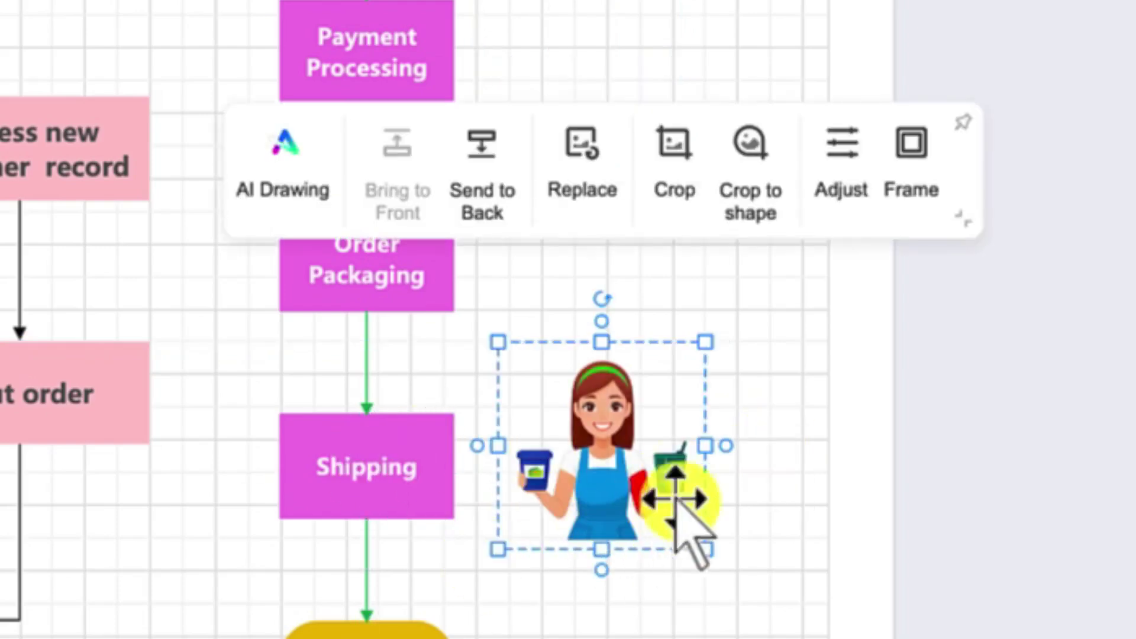
{"action": "left_click", "coordinate": [780, 550]}
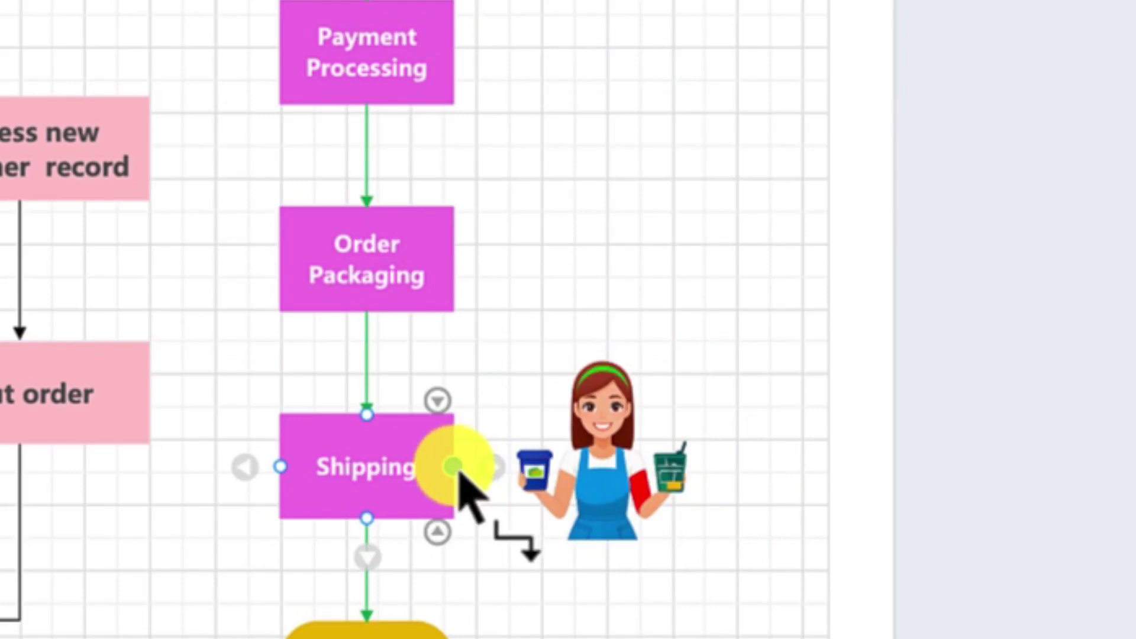
Step: Draw a connector from the right side of the Shipping box to the customer image
{"action": "left_click_drag", "start_coordinate": [459, 474], "coordinate": [538, 495]}
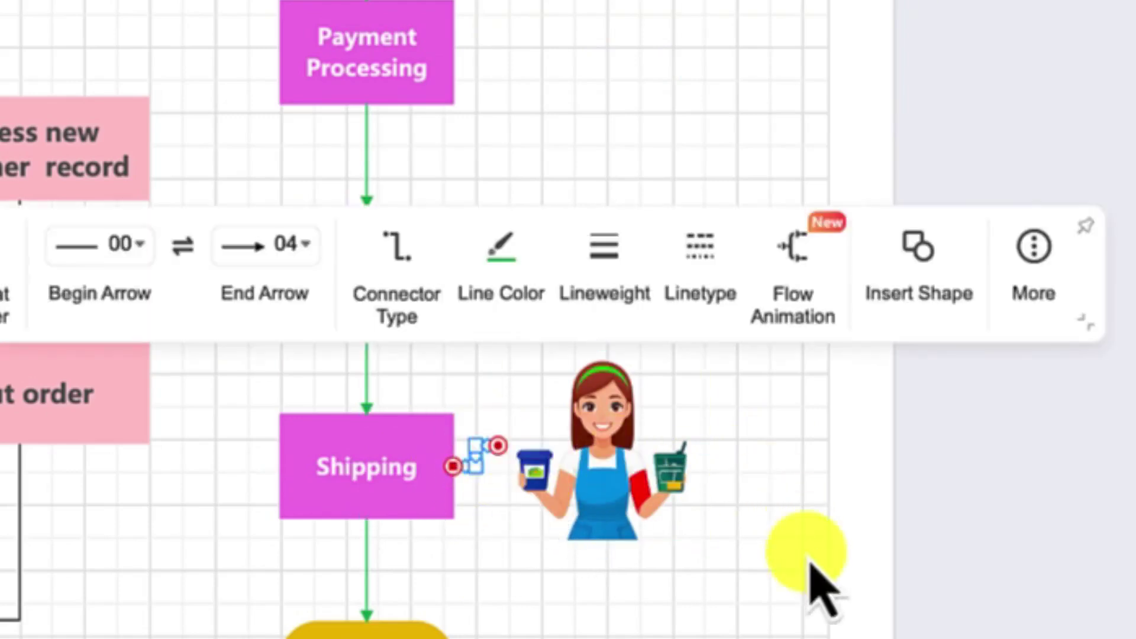
{"action": "left_click", "coordinate": [819, 586]}
{"action": "left_click", "coordinate": [596, 457]}
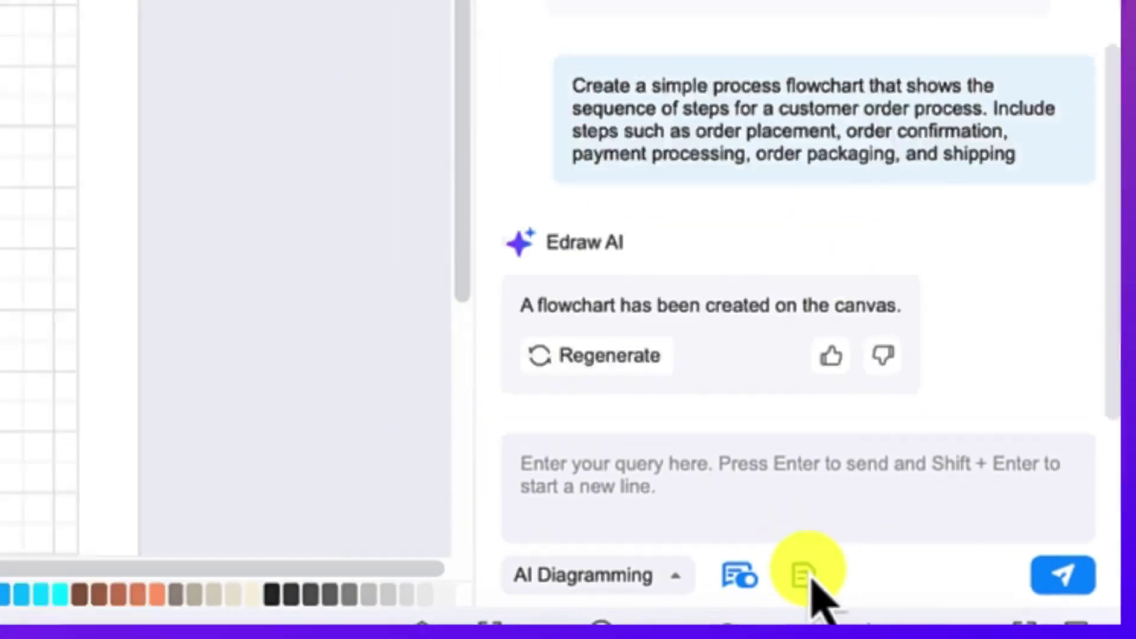
Step: Attach the Word document "Online order processing" from the EdrawMax folder to the Edraw AI query
{"action": "left_click", "coordinate": [760, 568]}
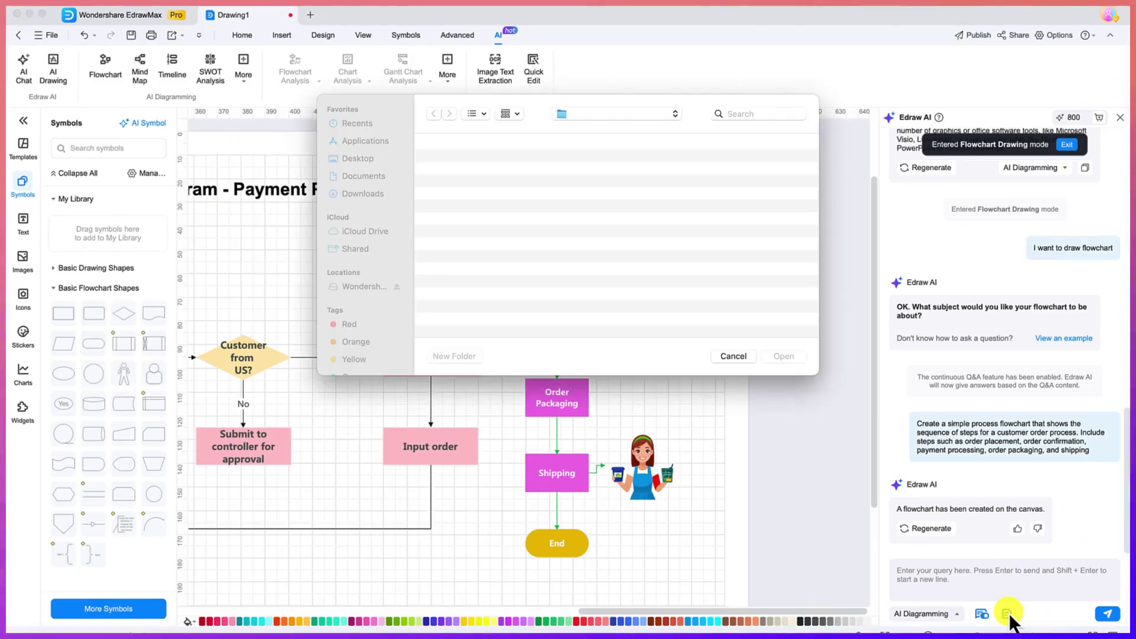
{"action": "left_click", "coordinate": [609, 222]}
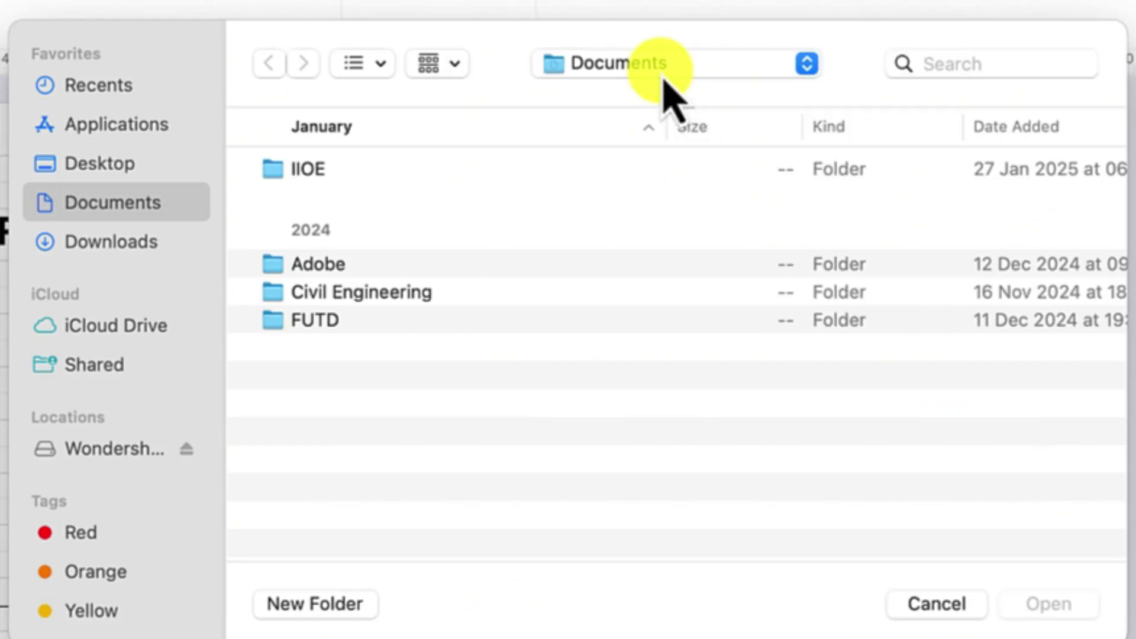
{"action": "left_click", "coordinate": [610, 117]}
{"action": "left_click", "coordinate": [594, 243]}
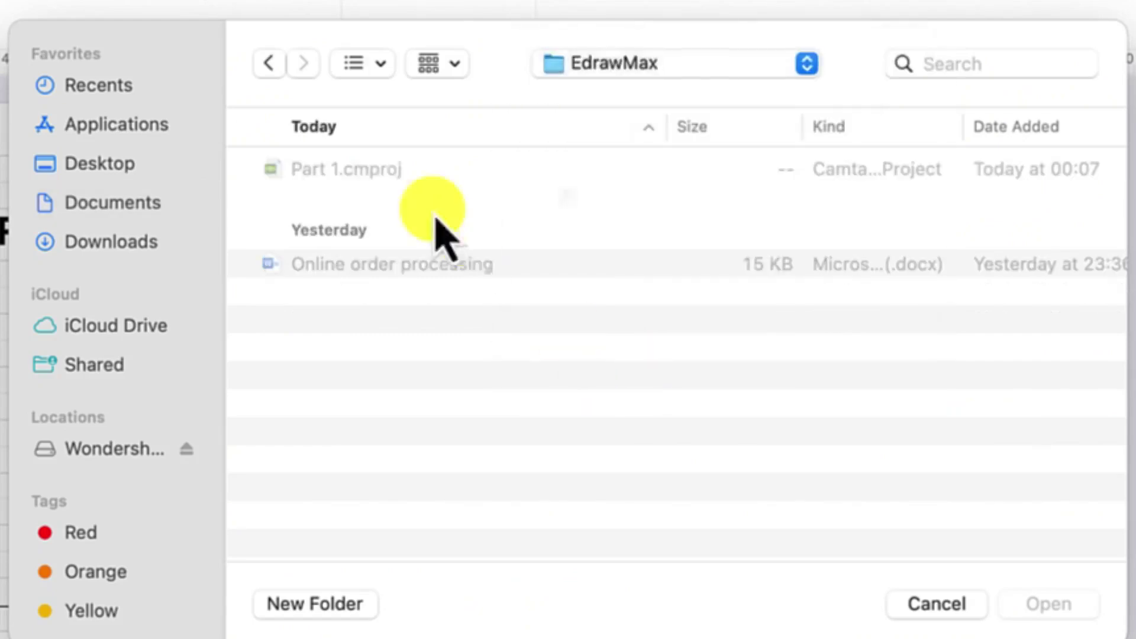
{"action": "left_click", "coordinate": [467, 268]}
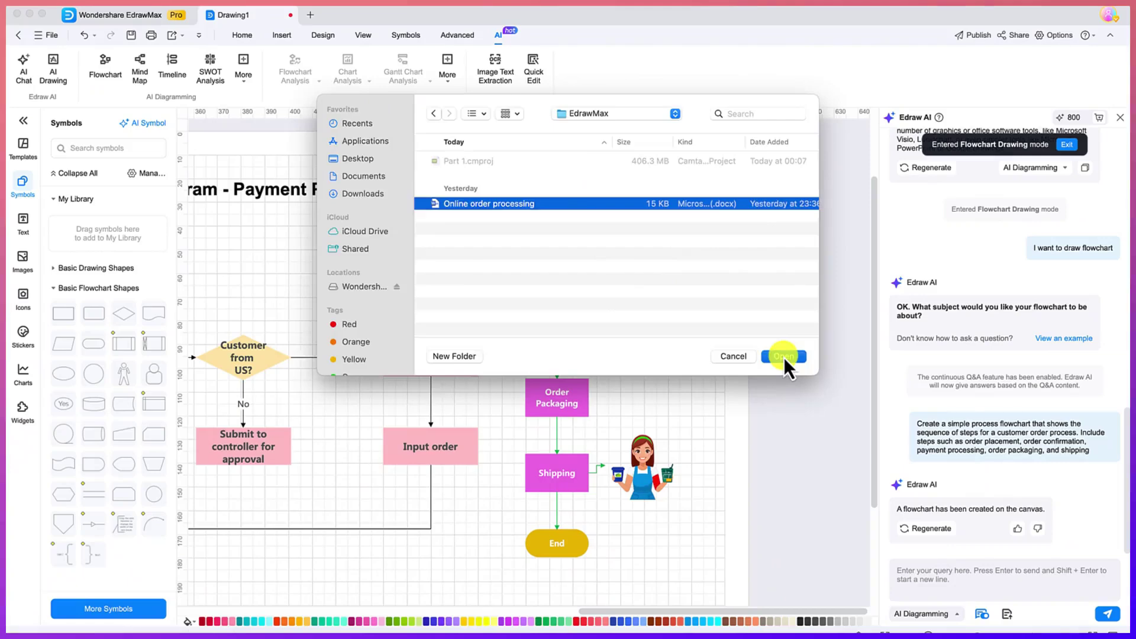
{"action": "left_click", "coordinate": [1049, 604]}
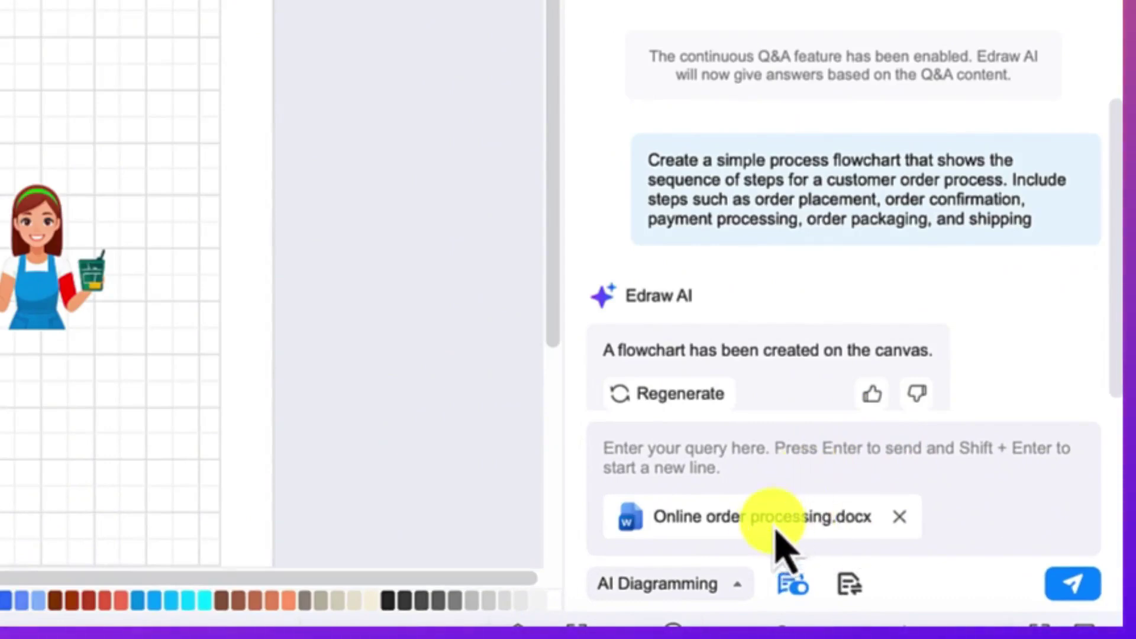
Step: Send the prompt "can you draw a flow chart from this online order process in the attachement" to generate a flowchart
{"action": "left_click", "coordinate": [751, 448]}
{"action": "type", "text": "can you dra"}
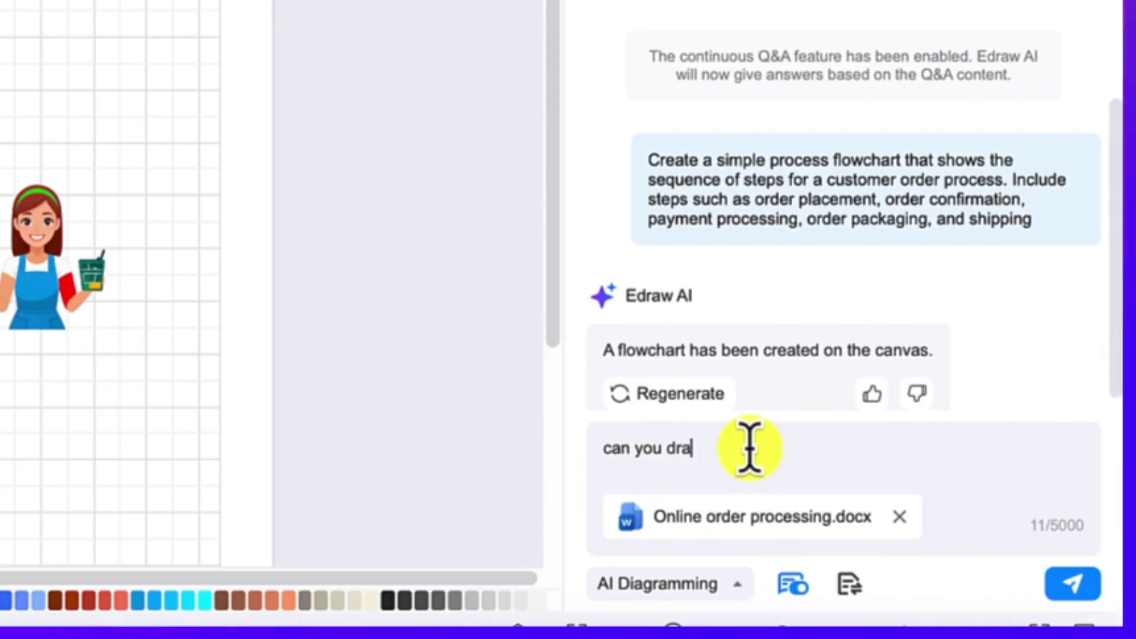
{"action": "type", "text": "w a flowchart from this online order"}
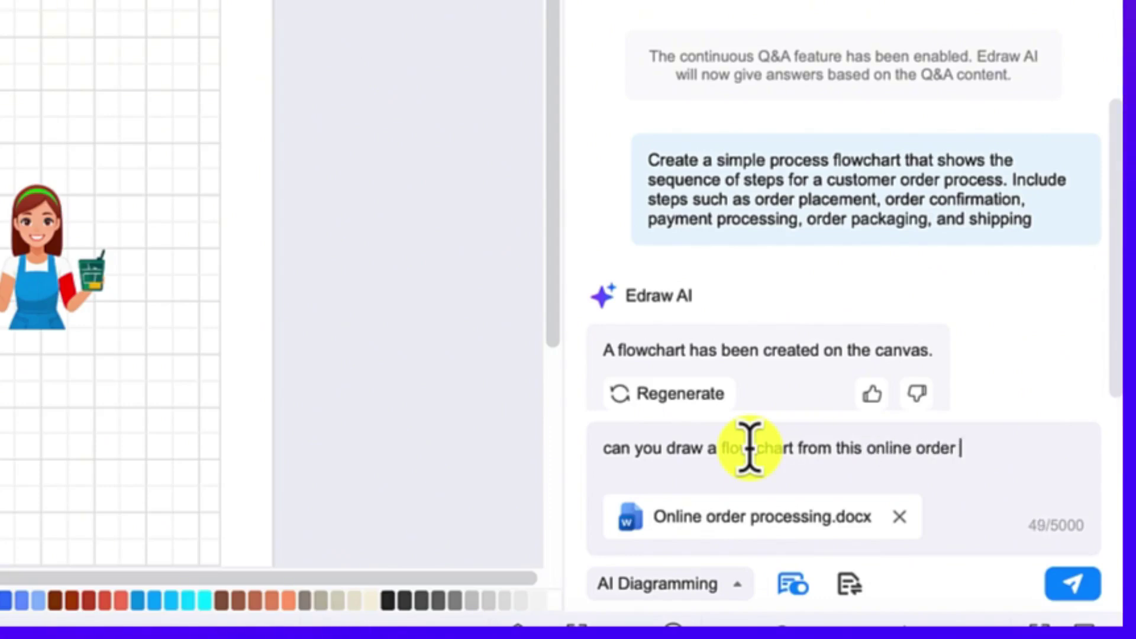
{"action": "type", "text": "process in the"}
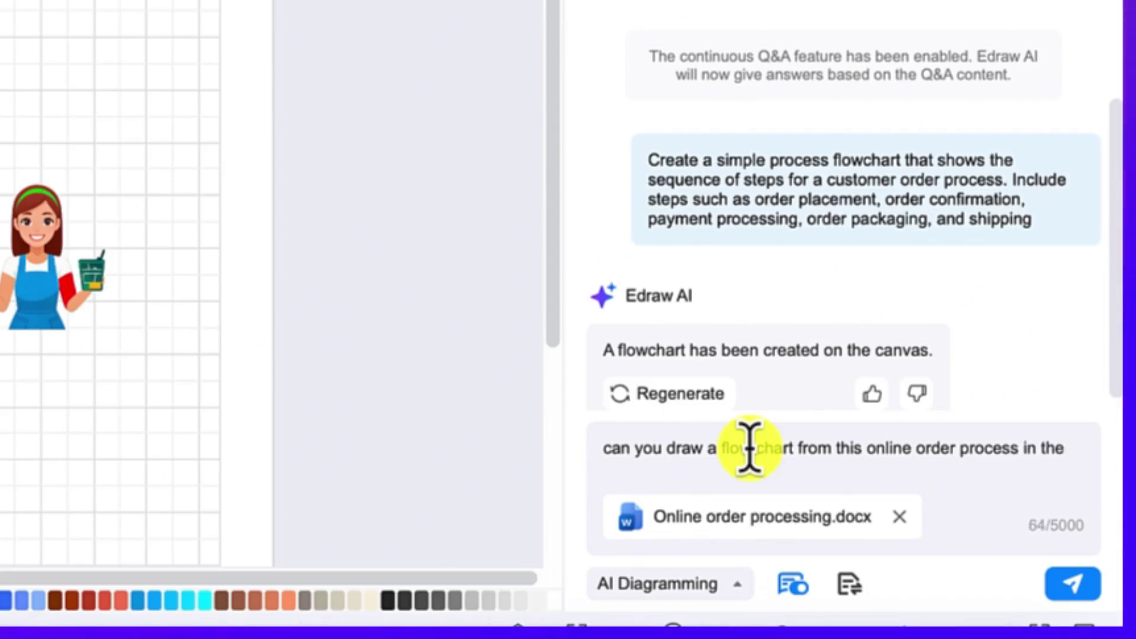
{"action": "type", "text": " attachemen"}
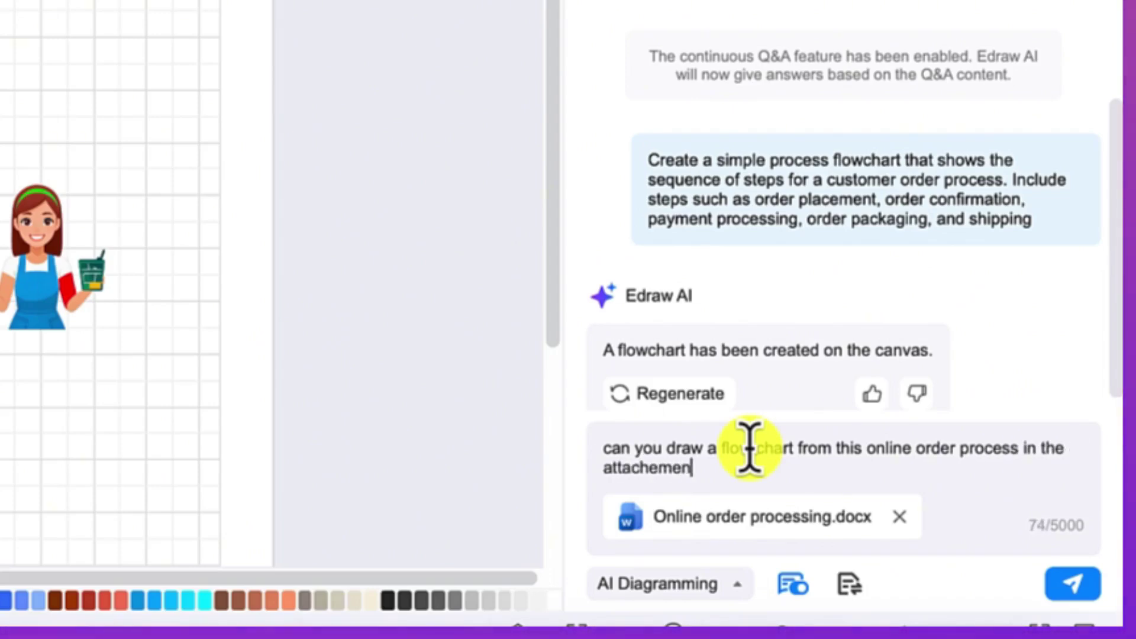
{"action": "key", "text": "Return"}
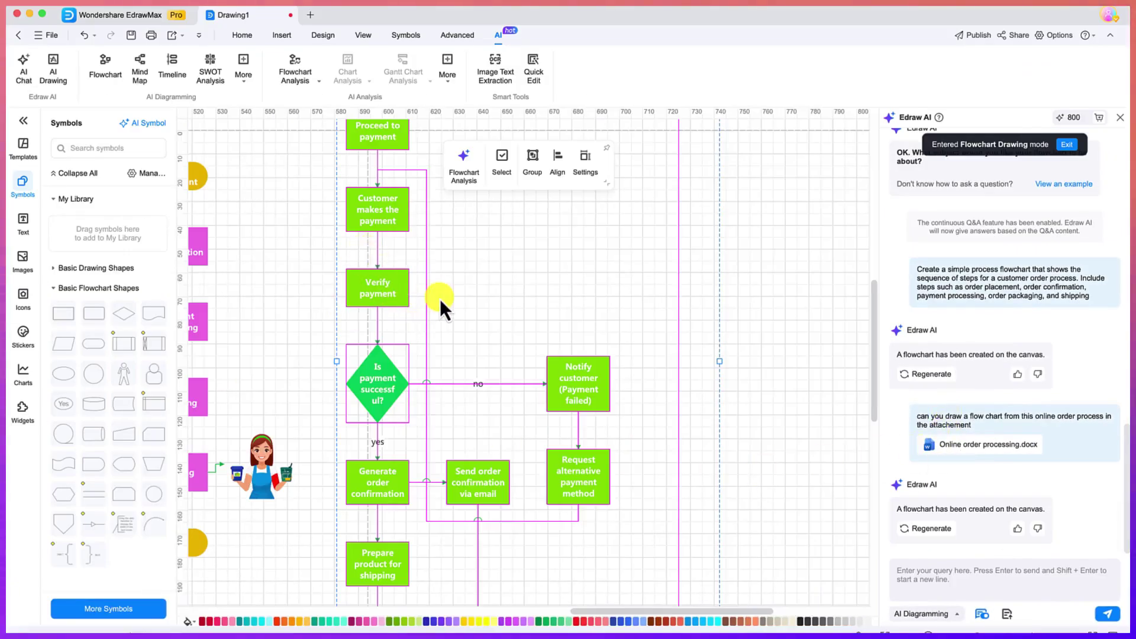
Step: Examine the flowchart generated from the document, from the customer placing an order down to the End shape
{"action": "scroll", "coordinate": [440, 300], "scroll_direction": "up", "scroll_amount": 5}
{"action": "scroll", "coordinate": [582, 488], "scroll_direction": "up", "scroll_amount": 3}
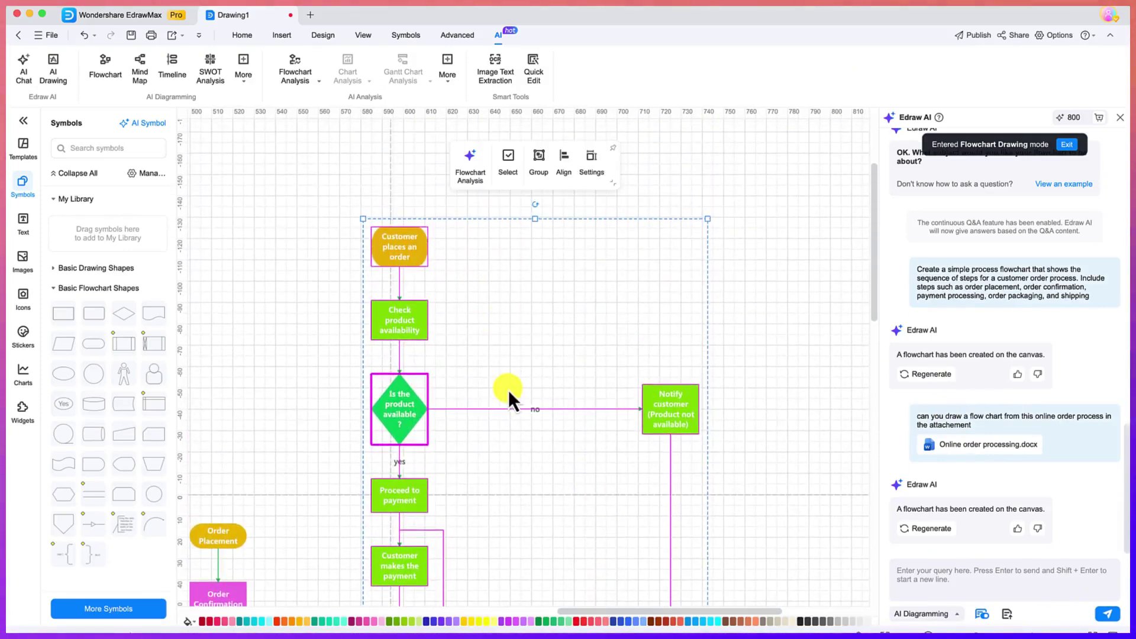
{"action": "scroll", "coordinate": [509, 393], "scroll_direction": "down", "scroll_amount": 15}
{"action": "scroll", "coordinate": [509, 390], "scroll_direction": "up", "scroll_amount": 5}
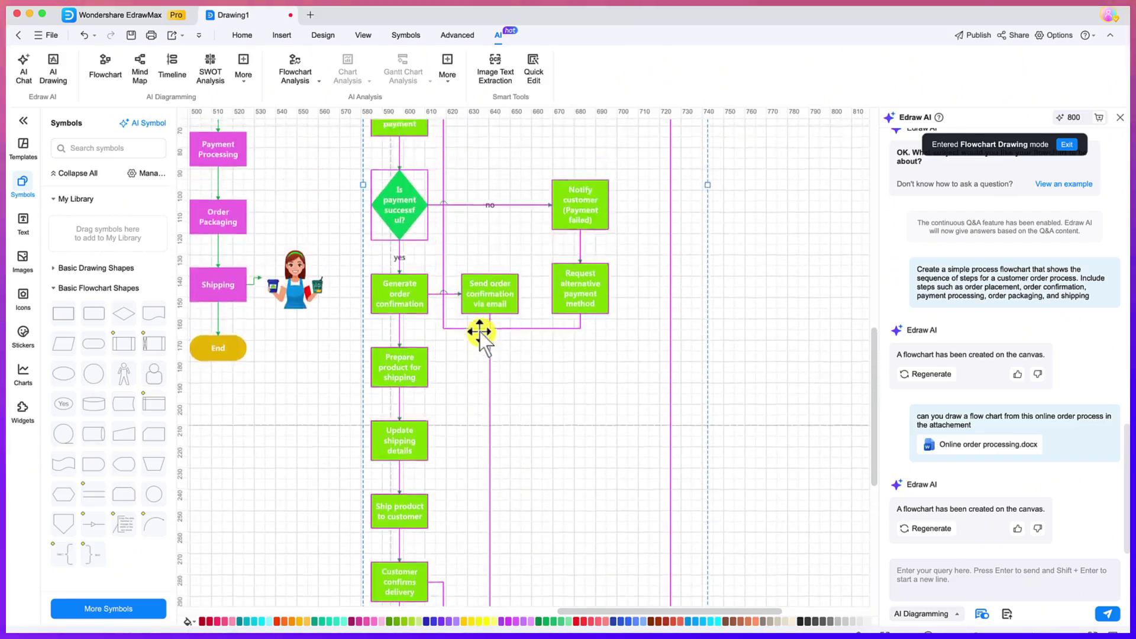
{"action": "scroll", "coordinate": [482, 335], "scroll_direction": "up", "scroll_amount": 10}
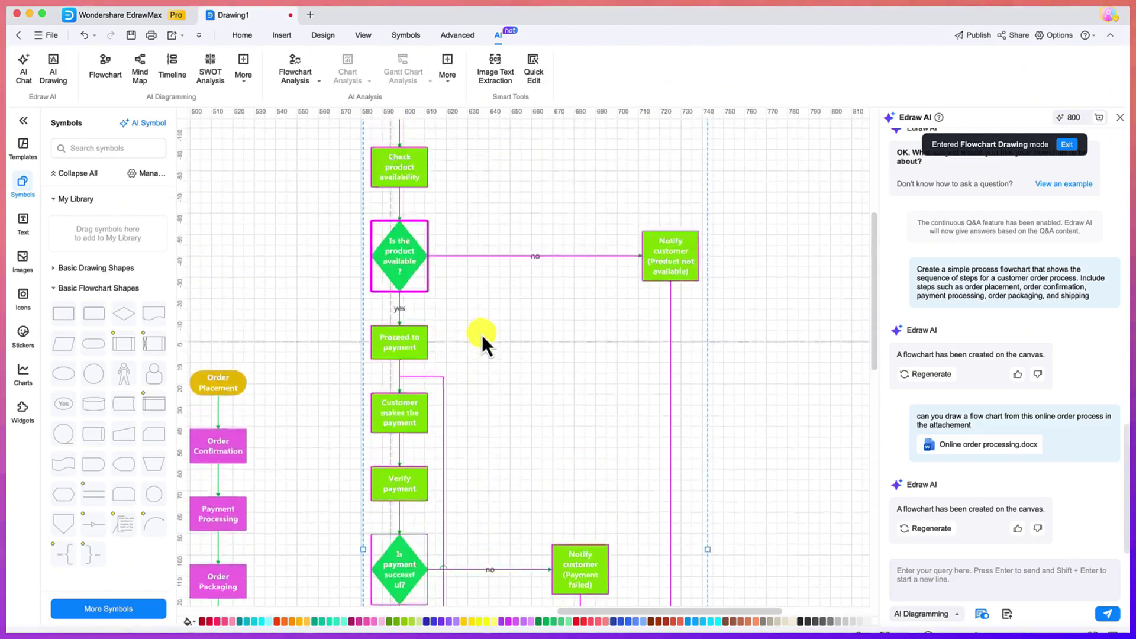
{"action": "scroll", "coordinate": [482, 335], "scroll_direction": "up", "scroll_amount": 3}
{"action": "scroll", "coordinate": [482, 335], "scroll_direction": "left", "scroll_amount": 2}
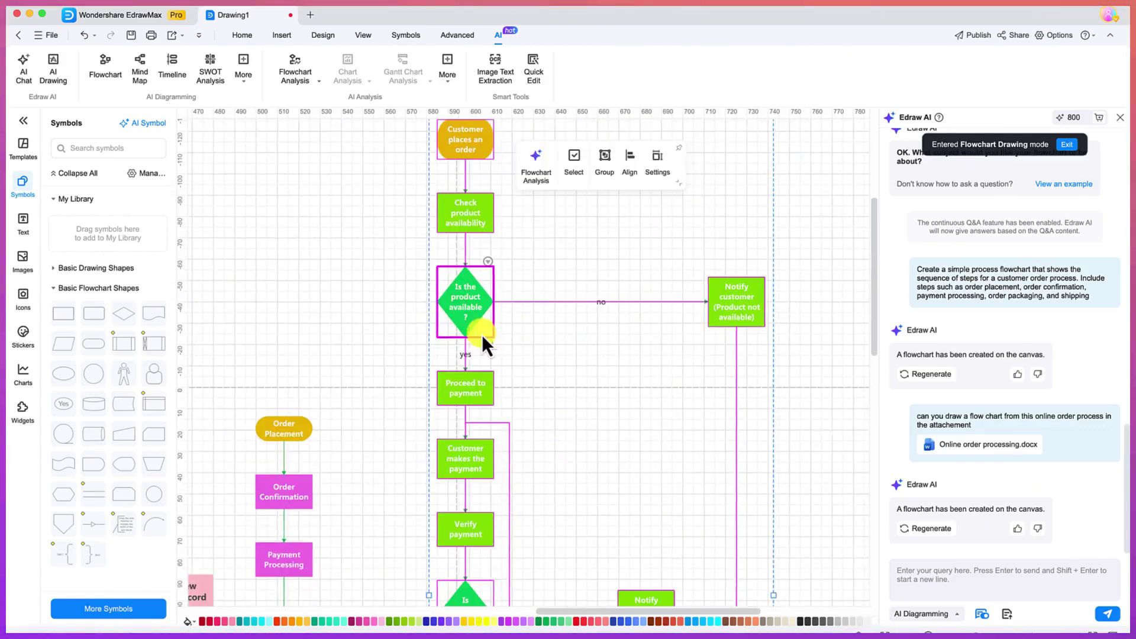
{"action": "scroll", "coordinate": [481, 335], "scroll_direction": "down", "scroll_amount": 15}
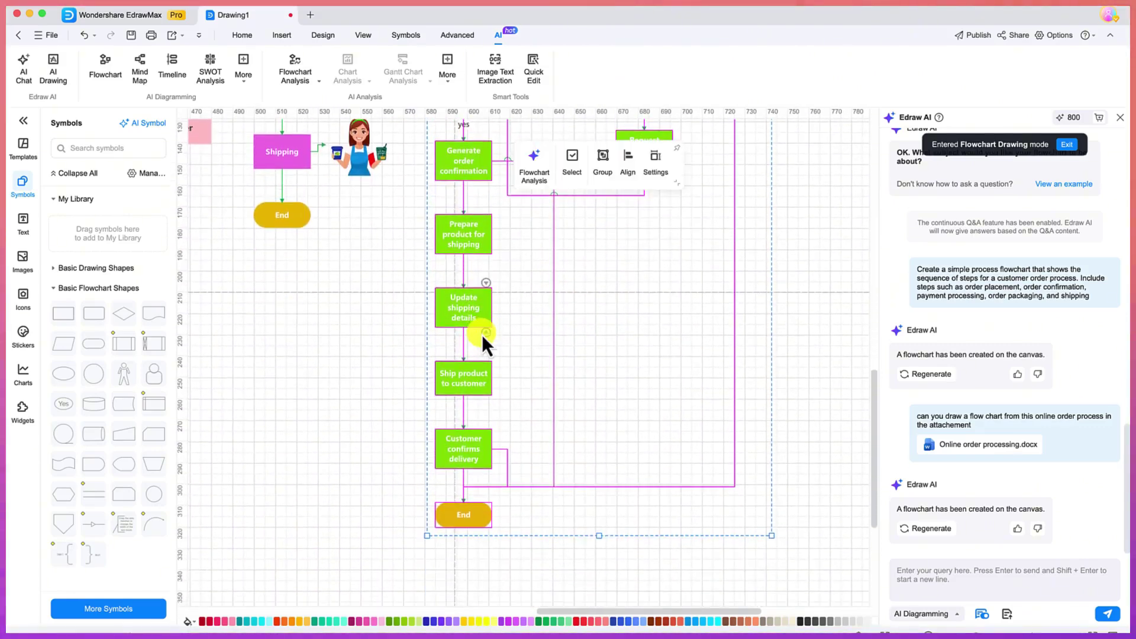
{"action": "scroll", "coordinate": [506, 374], "scroll_direction": "up", "scroll_amount": 8}
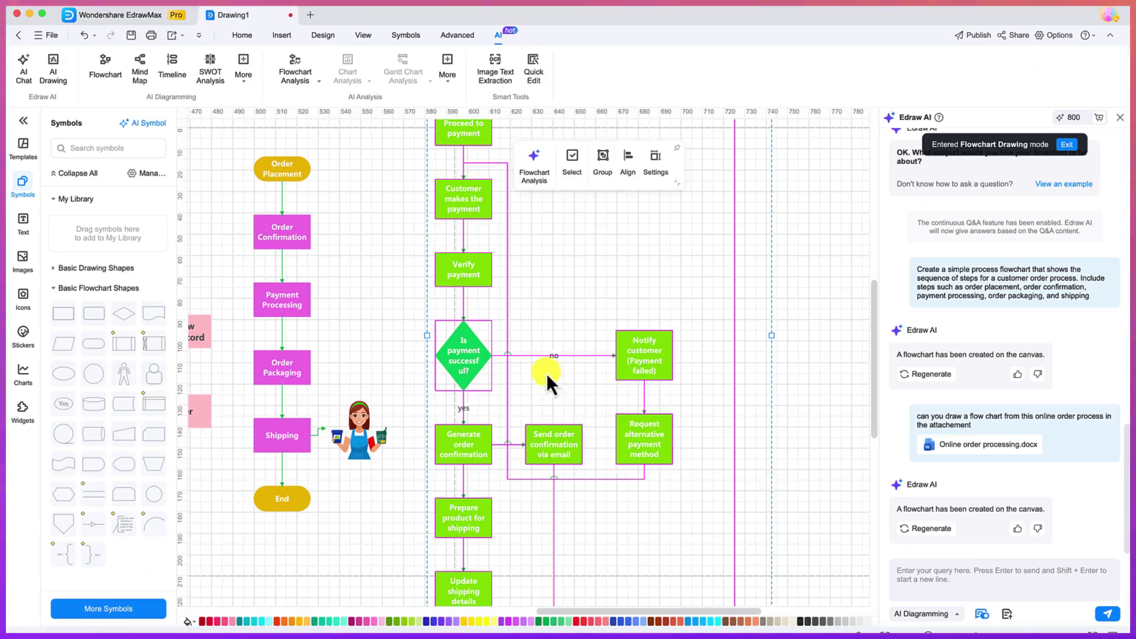
Step: Run the AI Flowchart Description analysis on the selected online order flowchart
{"action": "scroll", "coordinate": [542, 364], "scroll_direction": "up", "scroll_amount": 2}
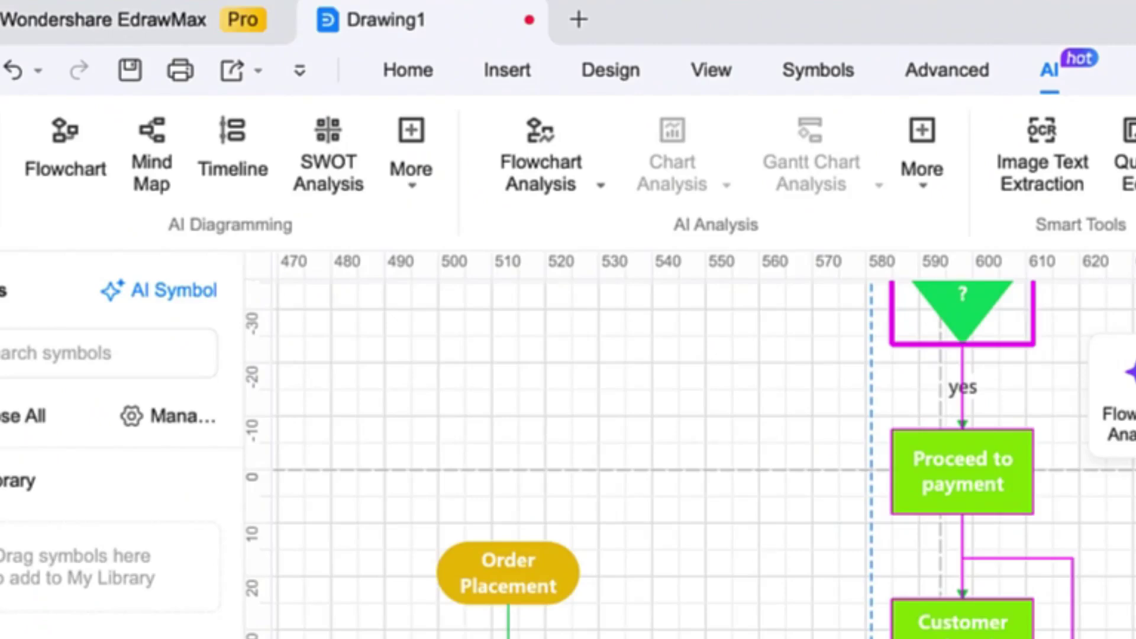
{"action": "left_click", "coordinate": [580, 183]}
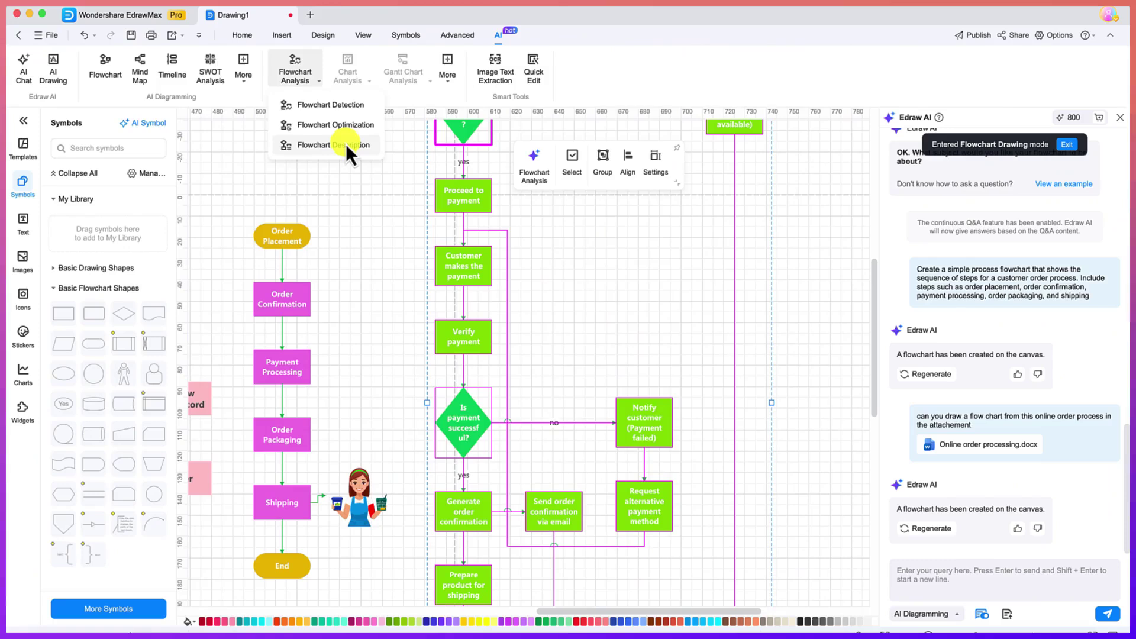
{"action": "left_click", "coordinate": [345, 144]}
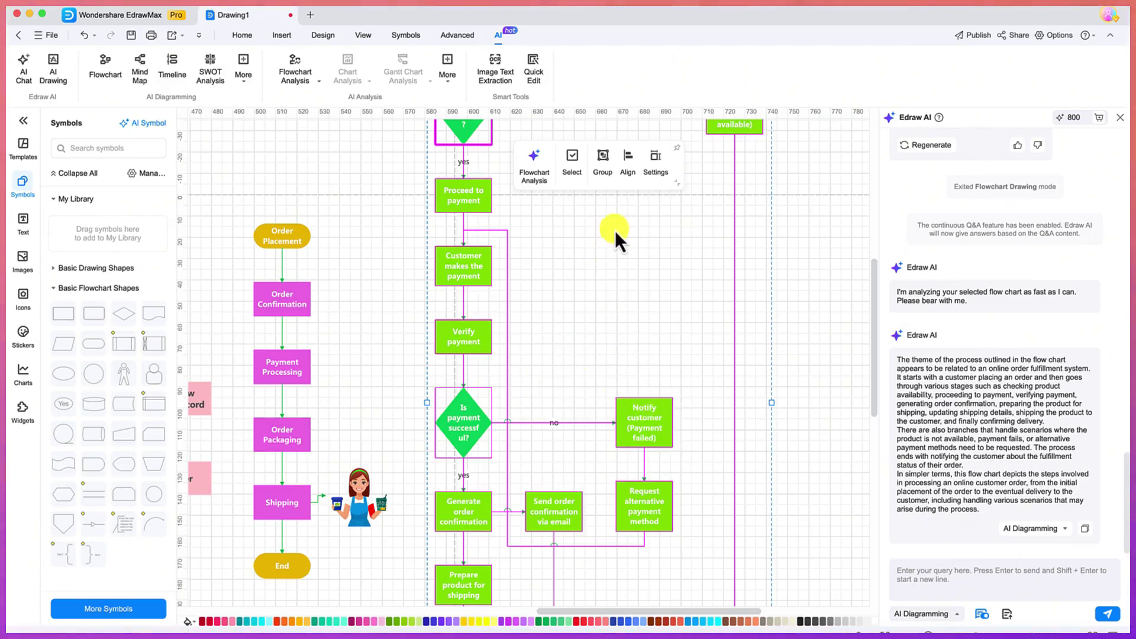
Step: Look over all the flowcharts on the canvas, from the START/END chart to the online order flowchart
{"action": "scroll", "coordinate": [615, 230], "scroll_direction": "left", "scroll_amount": 10}
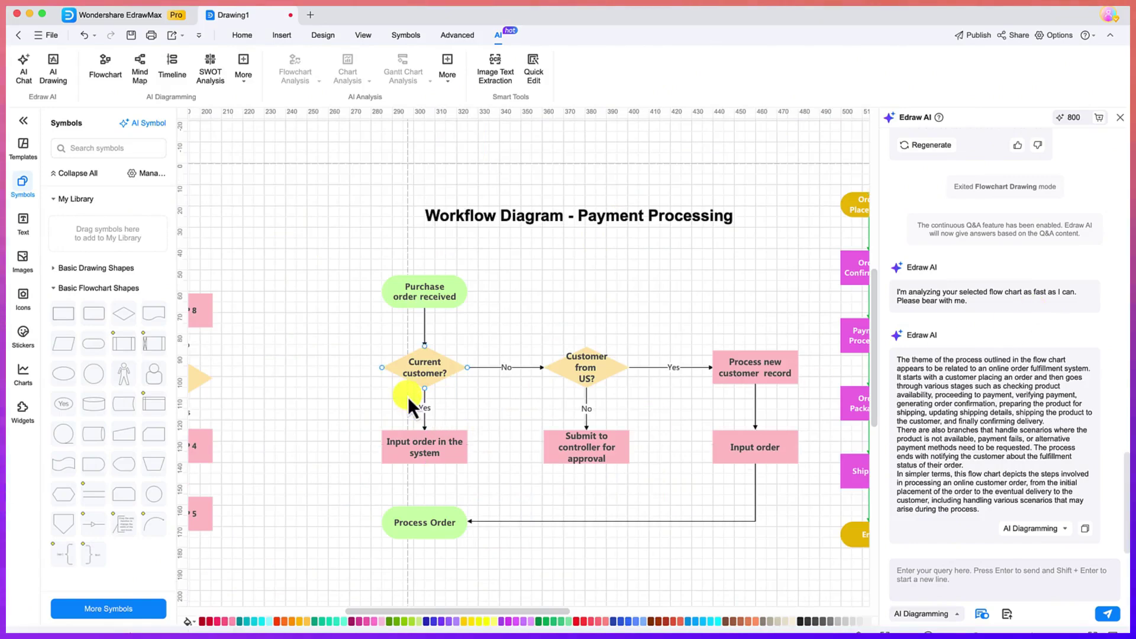
{"action": "scroll", "coordinate": [407, 397], "scroll_direction": "left", "scroll_amount": 9}
{"action": "scroll", "coordinate": [407, 396], "scroll_direction": "right", "scroll_amount": 6}
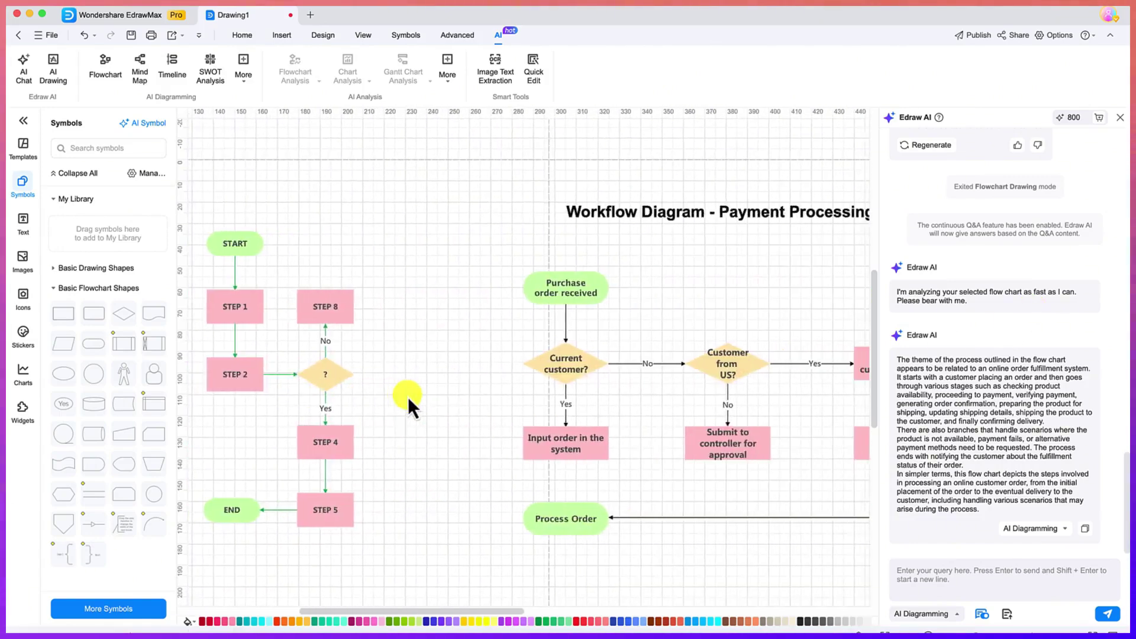
{"action": "scroll", "coordinate": [407, 397], "scroll_direction": "right", "scroll_amount": 7}
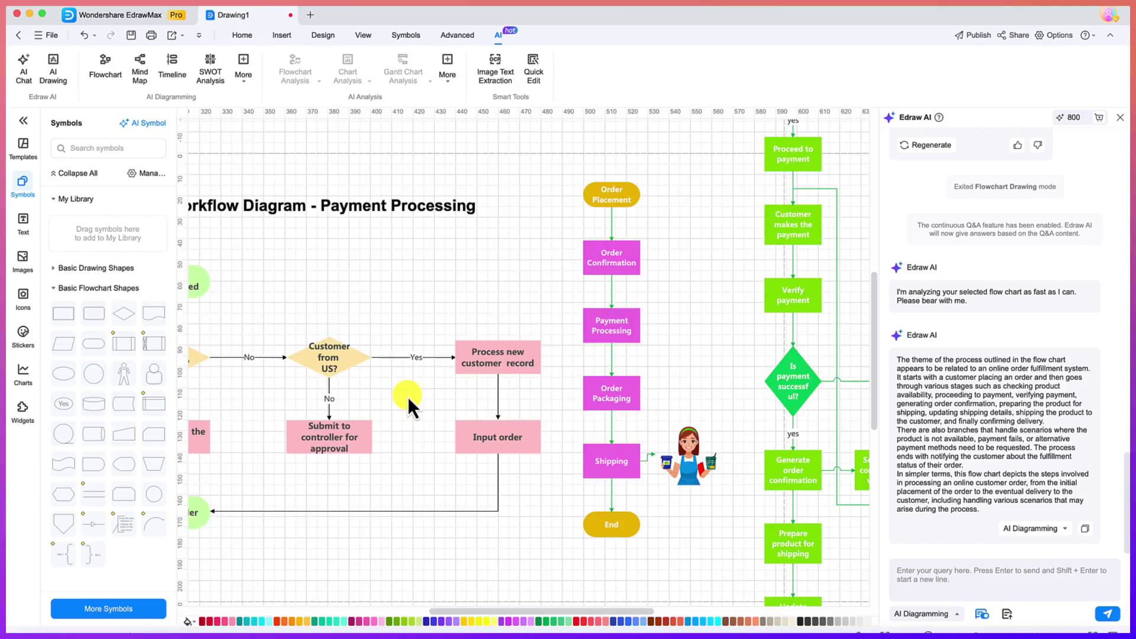
{"action": "scroll", "coordinate": [408, 396], "scroll_direction": "right", "scroll_amount": 4}
{"action": "scroll", "coordinate": [407, 394], "scroll_direction": "down", "scroll_amount": 1}
{"action": "scroll", "coordinate": [407, 394], "scroll_direction": "left", "scroll_amount": 6}
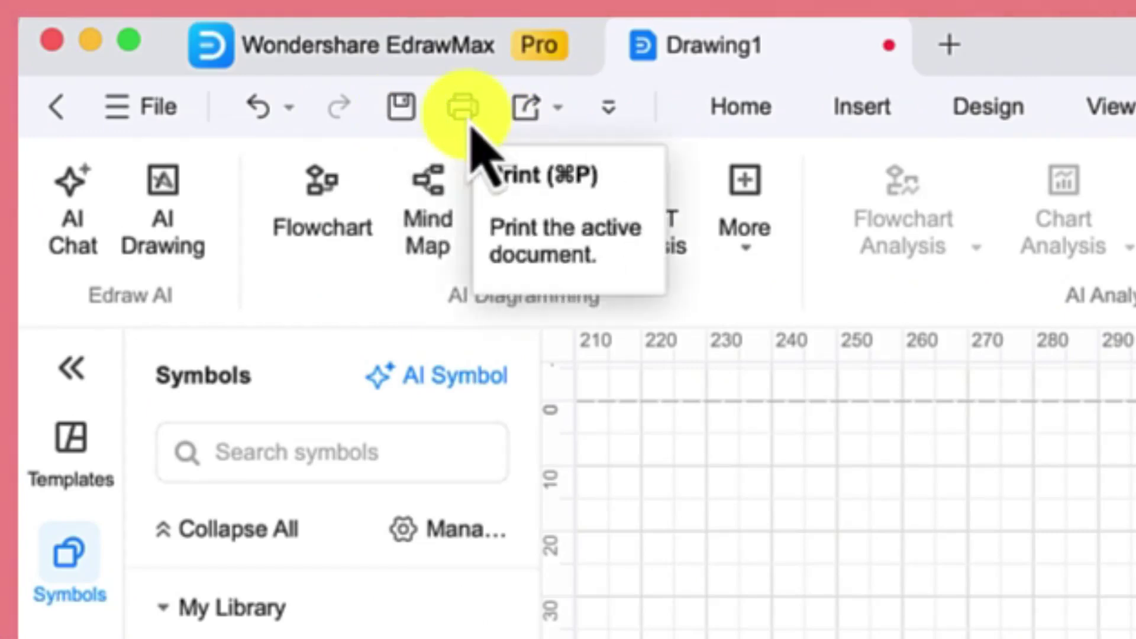
Step: Start a graphics export named "Basic chat", keeping the JPG format and the current page as the export range
{"action": "left_click", "coordinate": [554, 115]}
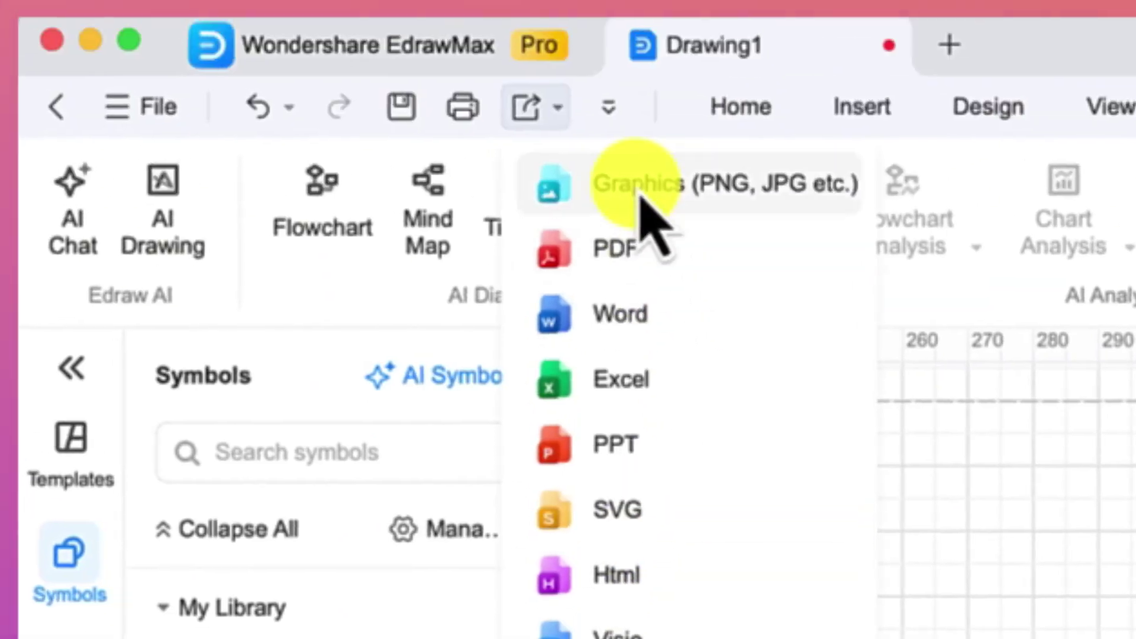
{"action": "left_click", "coordinate": [642, 196]}
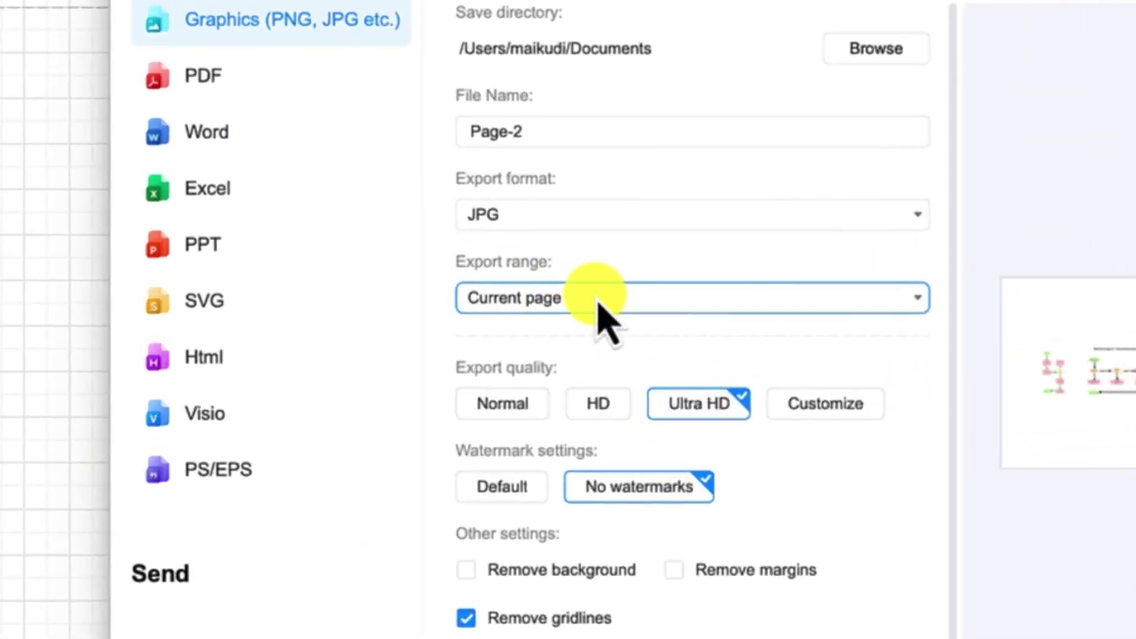
{"action": "left_click", "coordinate": [444, 269]}
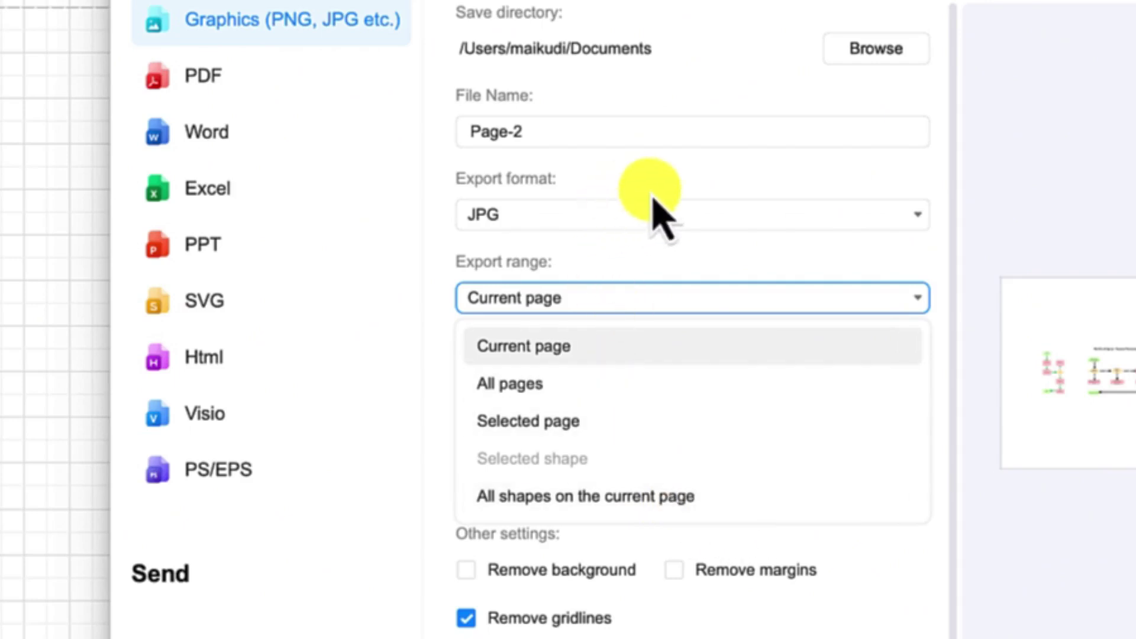
{"action": "left_click", "coordinate": [682, 226]}
{"action": "left_click", "coordinate": [681, 226]}
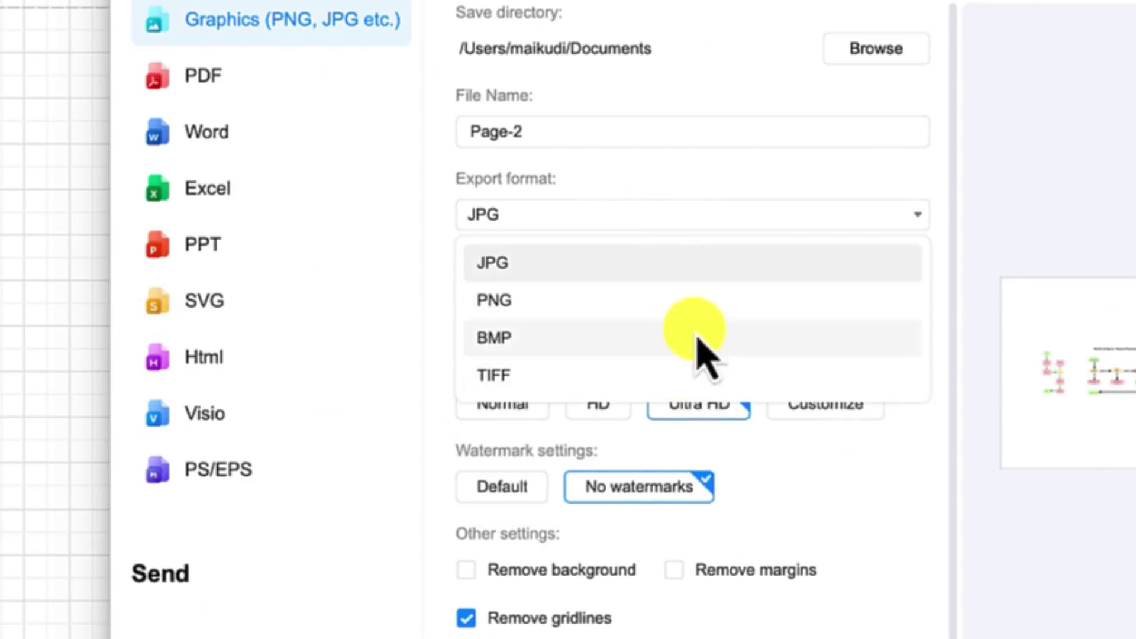
{"action": "double_click", "coordinate": [680, 130]}
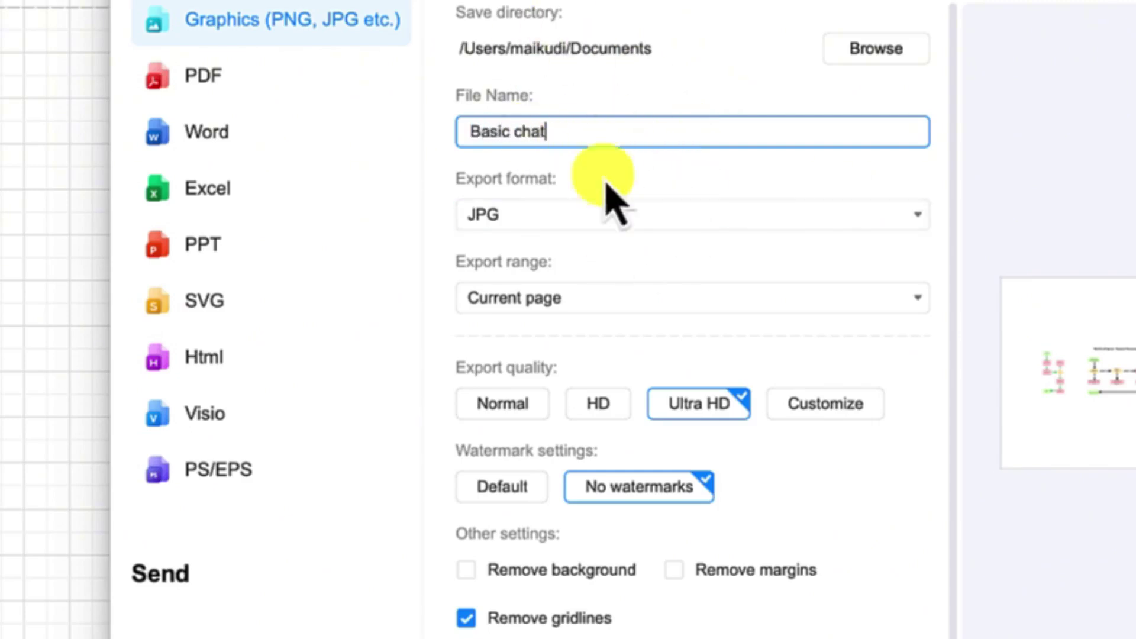
Step: Set the save directory to the EdrawMax folder and export the page as an Ultra HD JPG without watermarks
{"action": "left_click", "coordinate": [875, 51]}
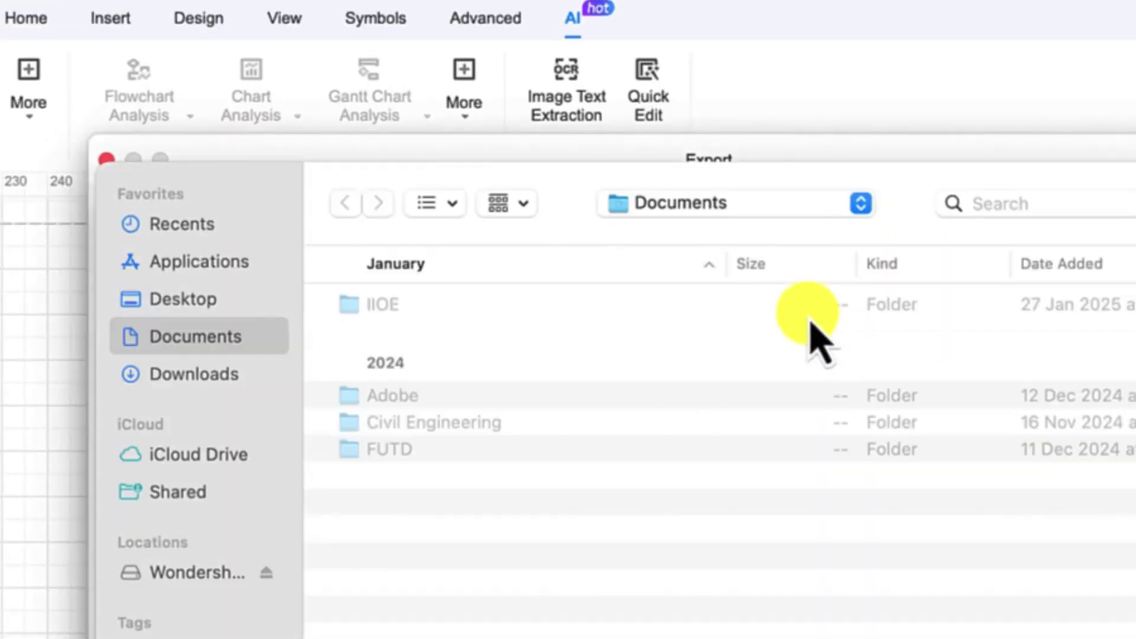
{"action": "left_click", "coordinate": [802, 208]}
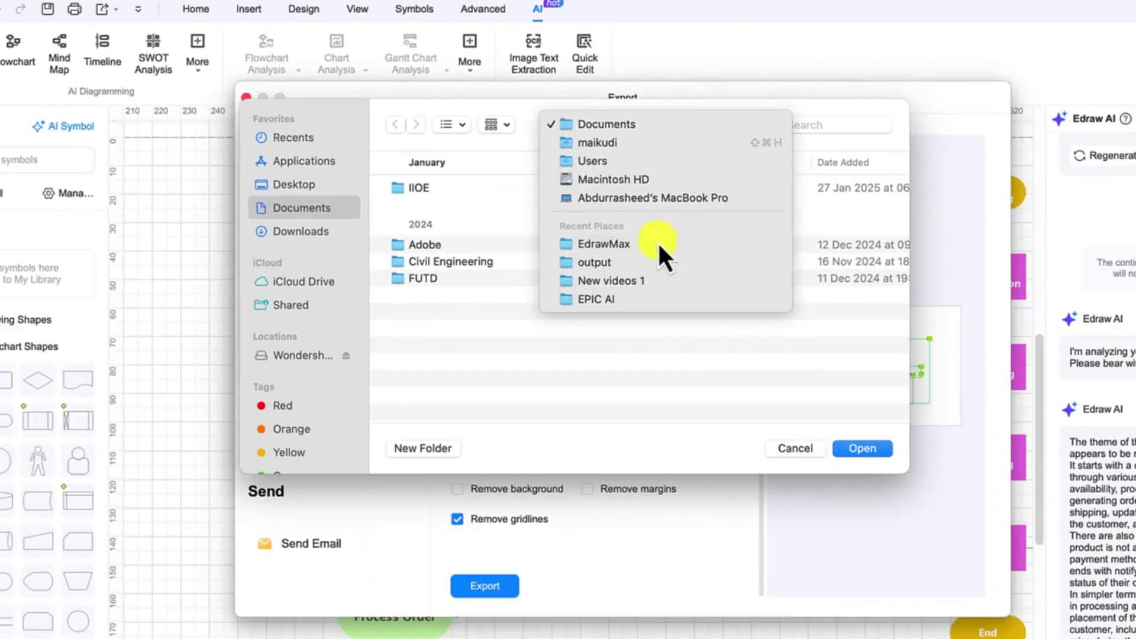
{"action": "left_click", "coordinate": [675, 394]}
{"action": "left_click", "coordinate": [859, 450]}
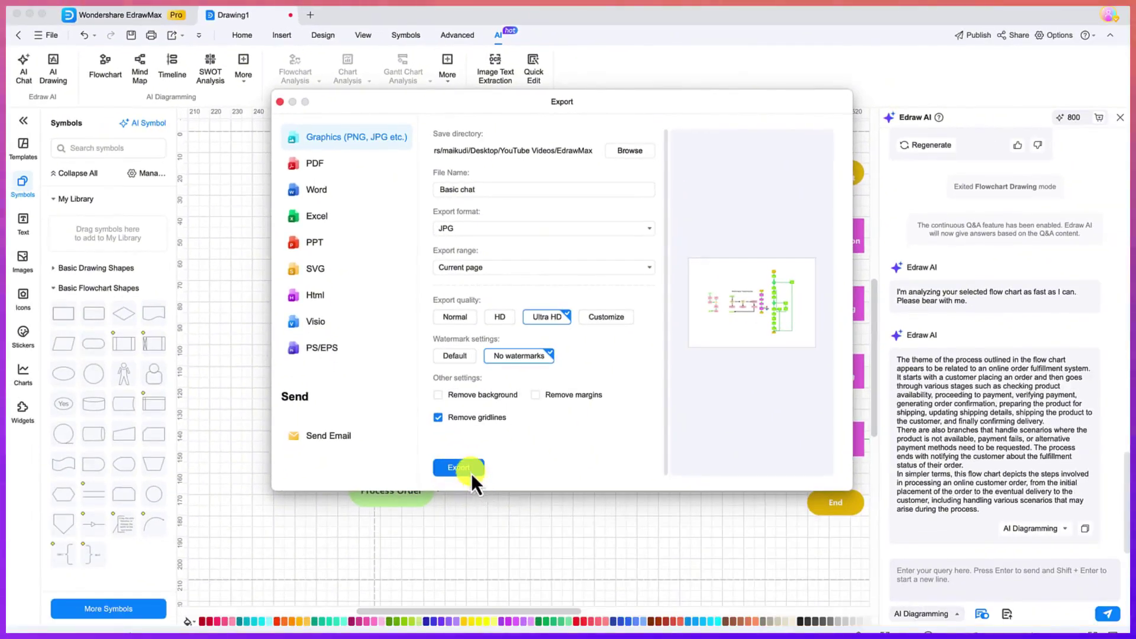
{"action": "left_click", "coordinate": [440, 188]}
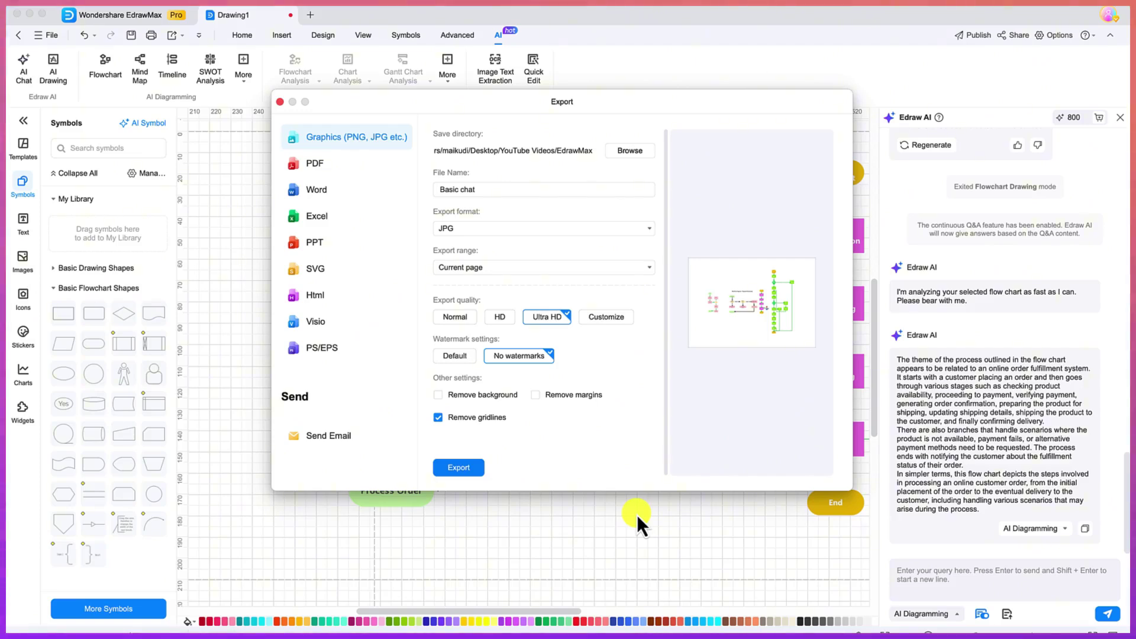
{"action": "key", "text": "Return"}
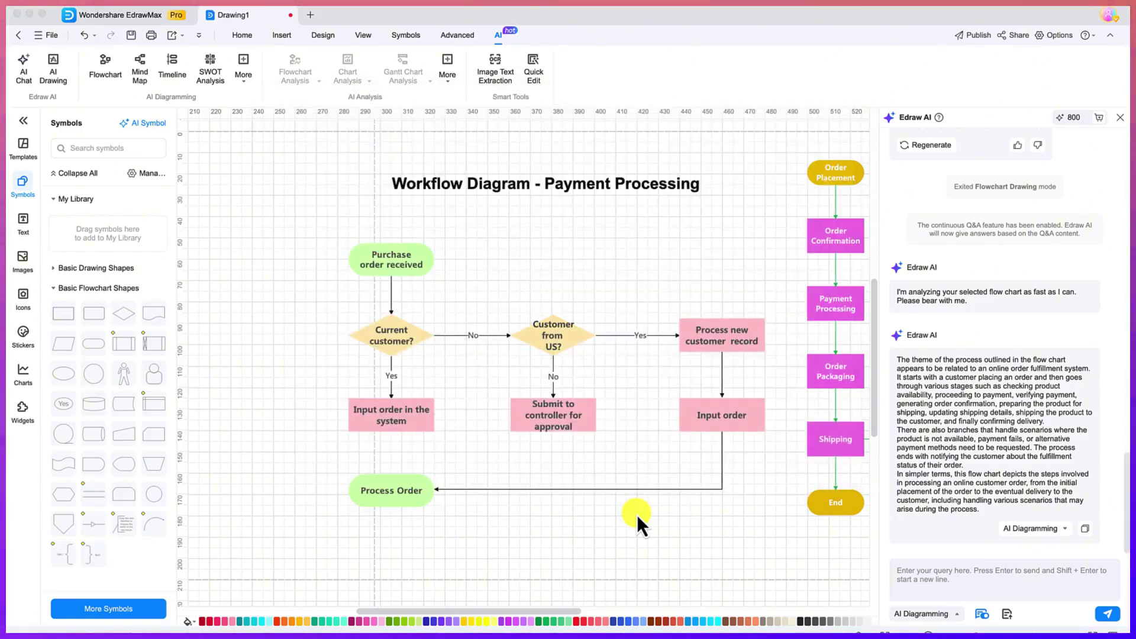